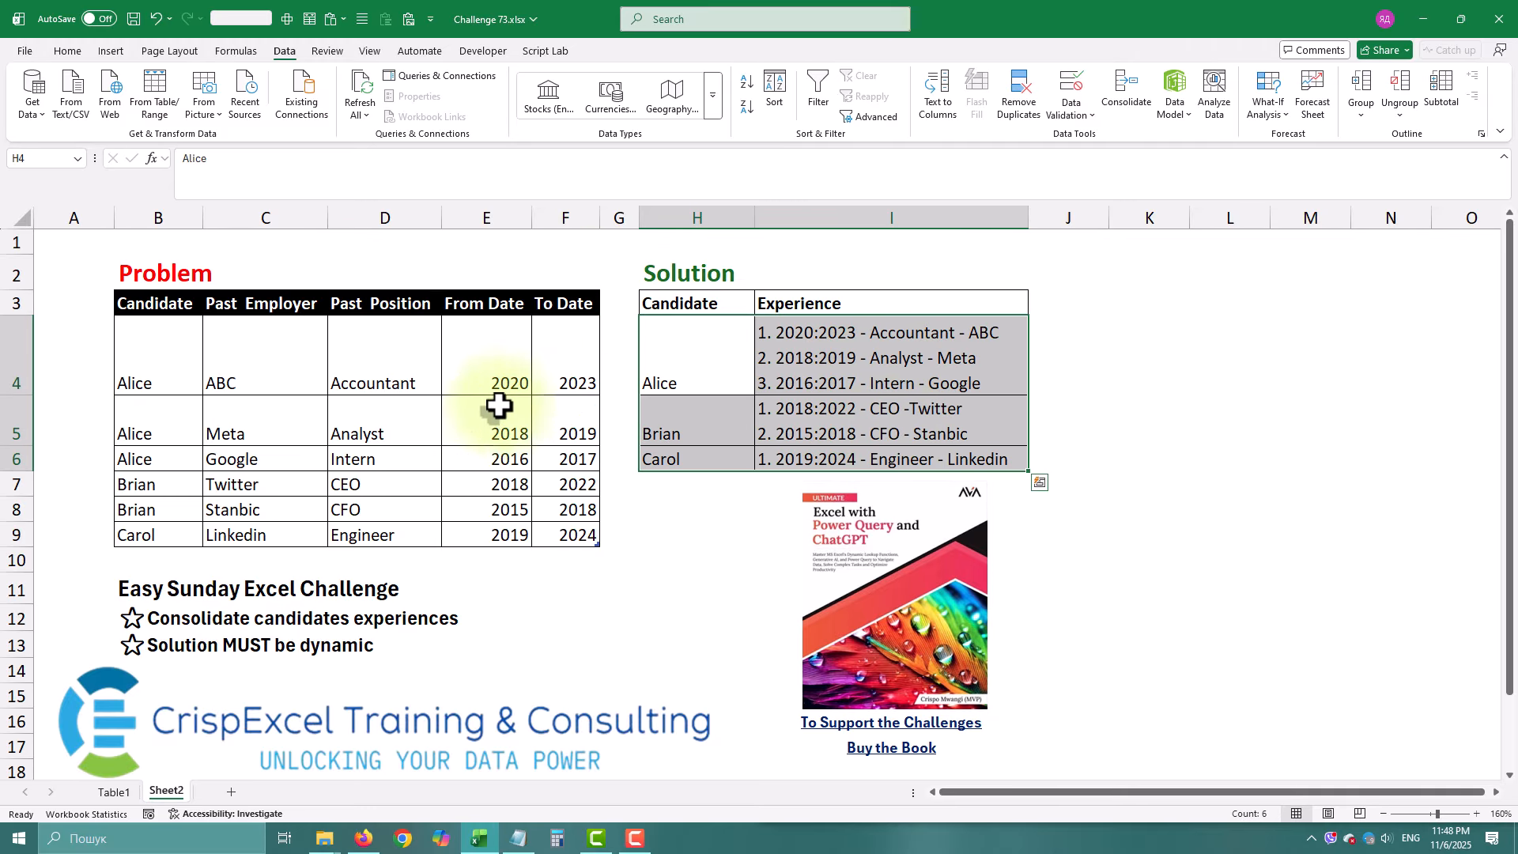
Step: Load the Problem table into the Power Query Editor as a new query
{"action": "left_click", "coordinate": [153, 358]}
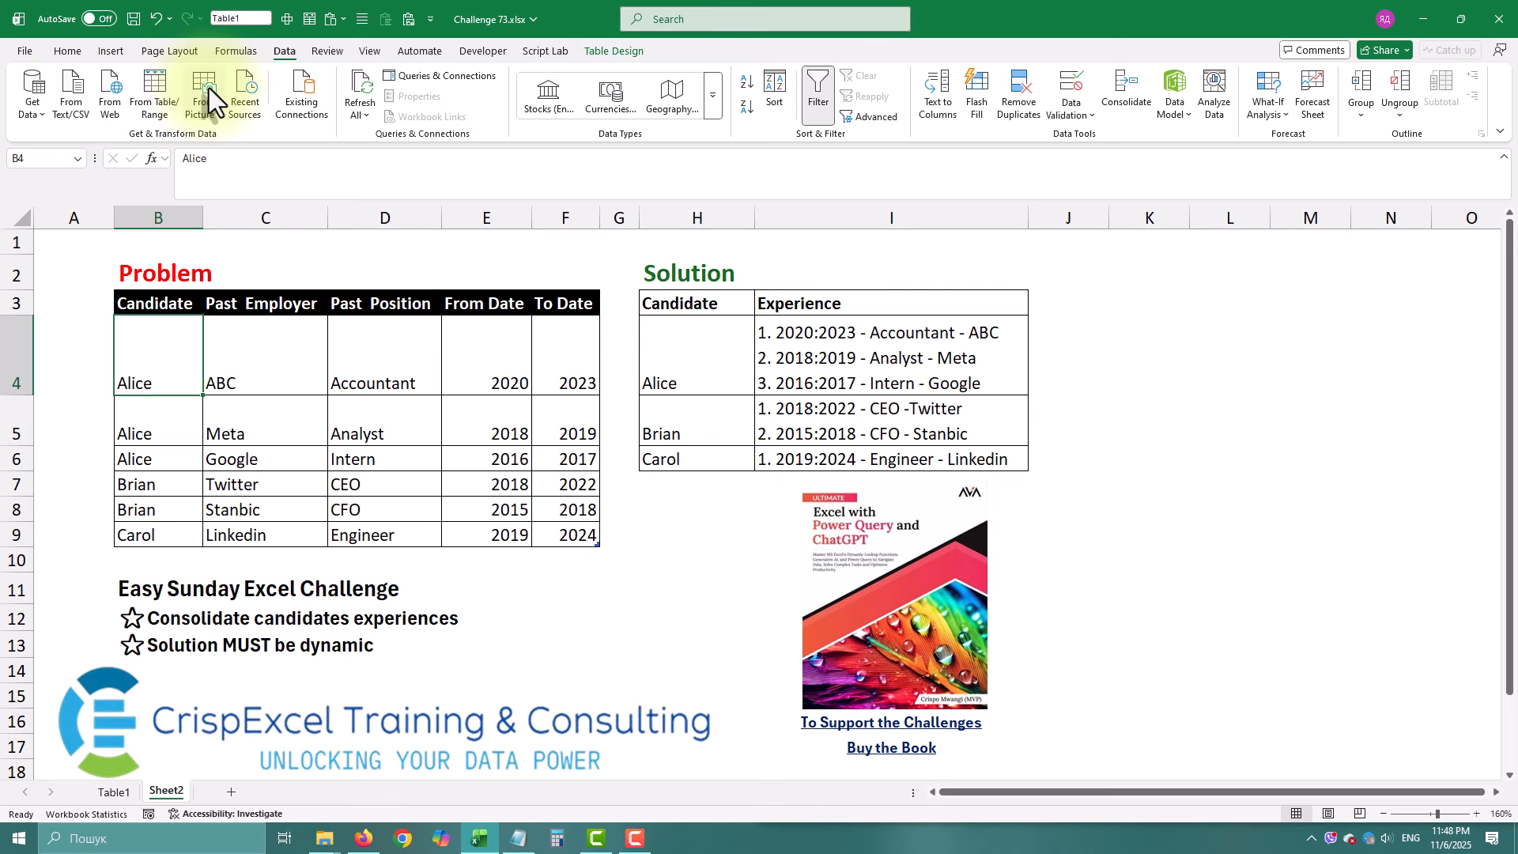
{"action": "left_click", "coordinate": [285, 50]}
{"action": "left_click", "coordinate": [158, 105]}
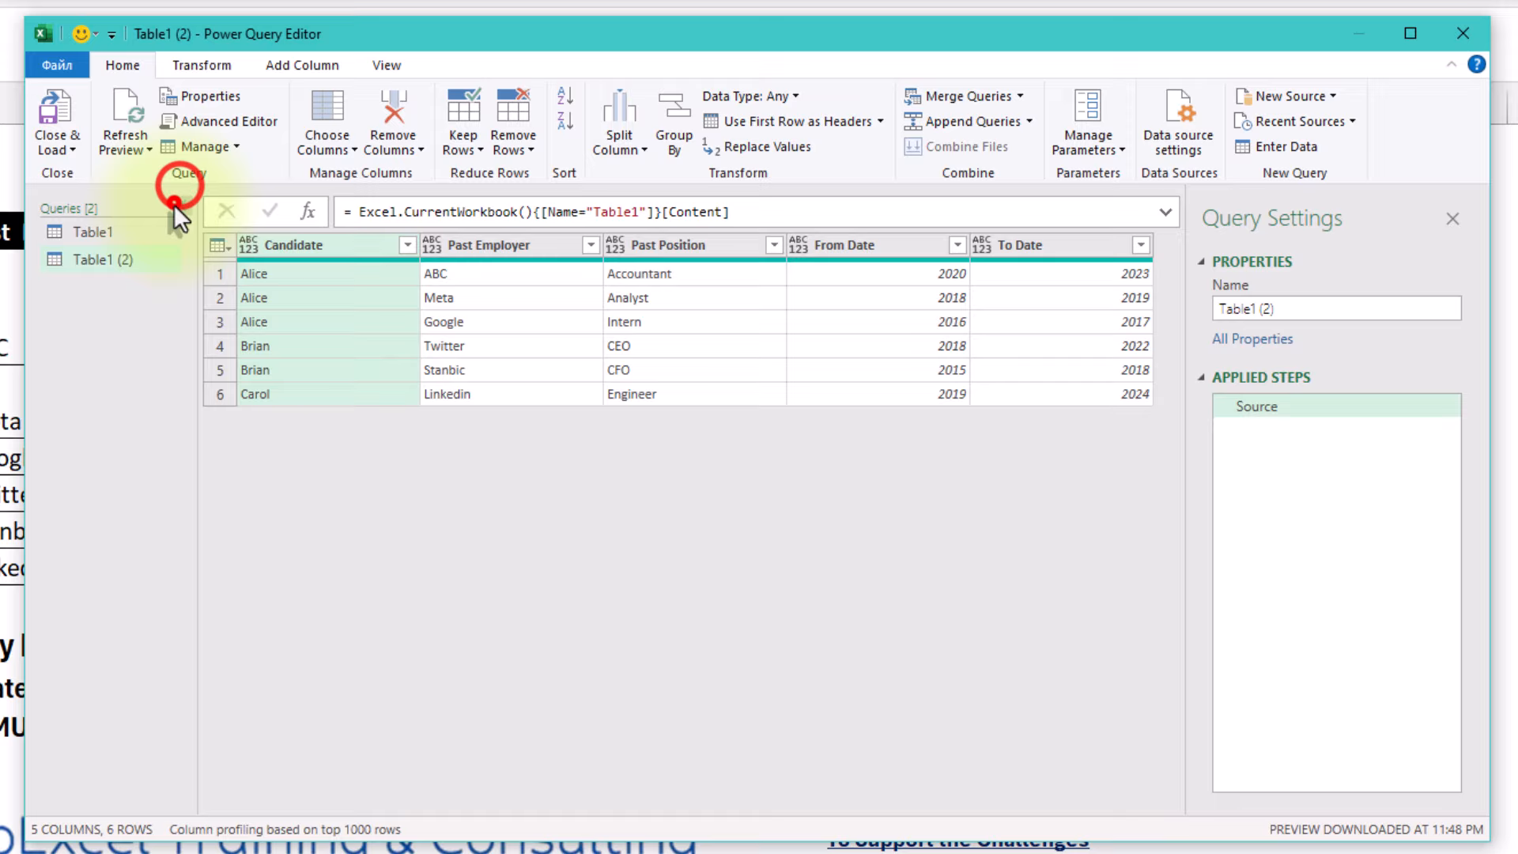
Step: Clear space in the editor by collapsing the query list and closing the query settings, and enlarge the formula area and view
{"action": "left_click", "coordinate": [175, 205]}
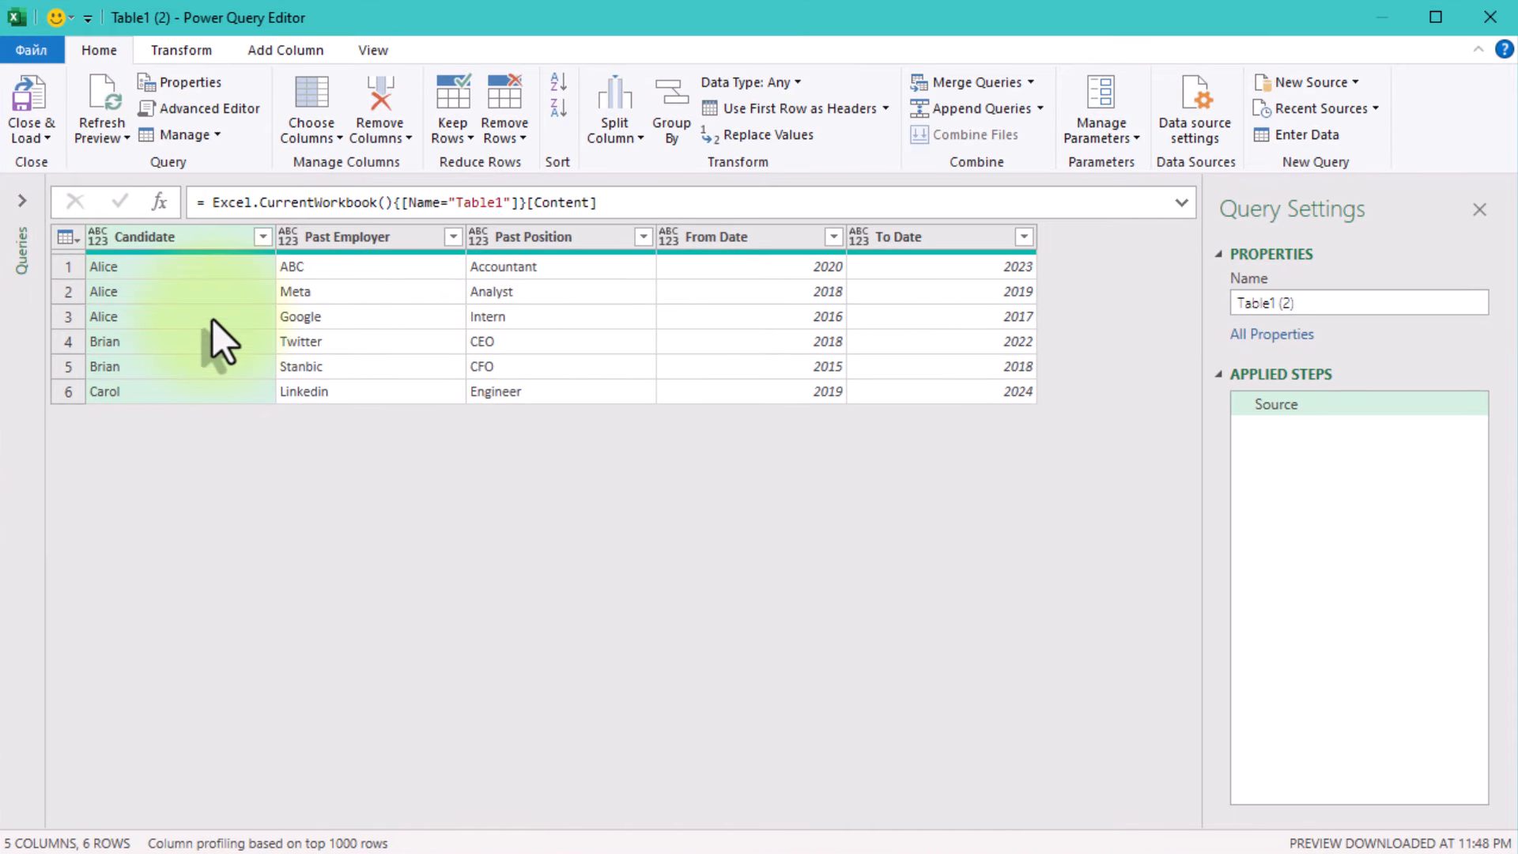
{"action": "left_click", "coordinate": [208, 251]}
{"action": "left_click", "coordinate": [218, 291]}
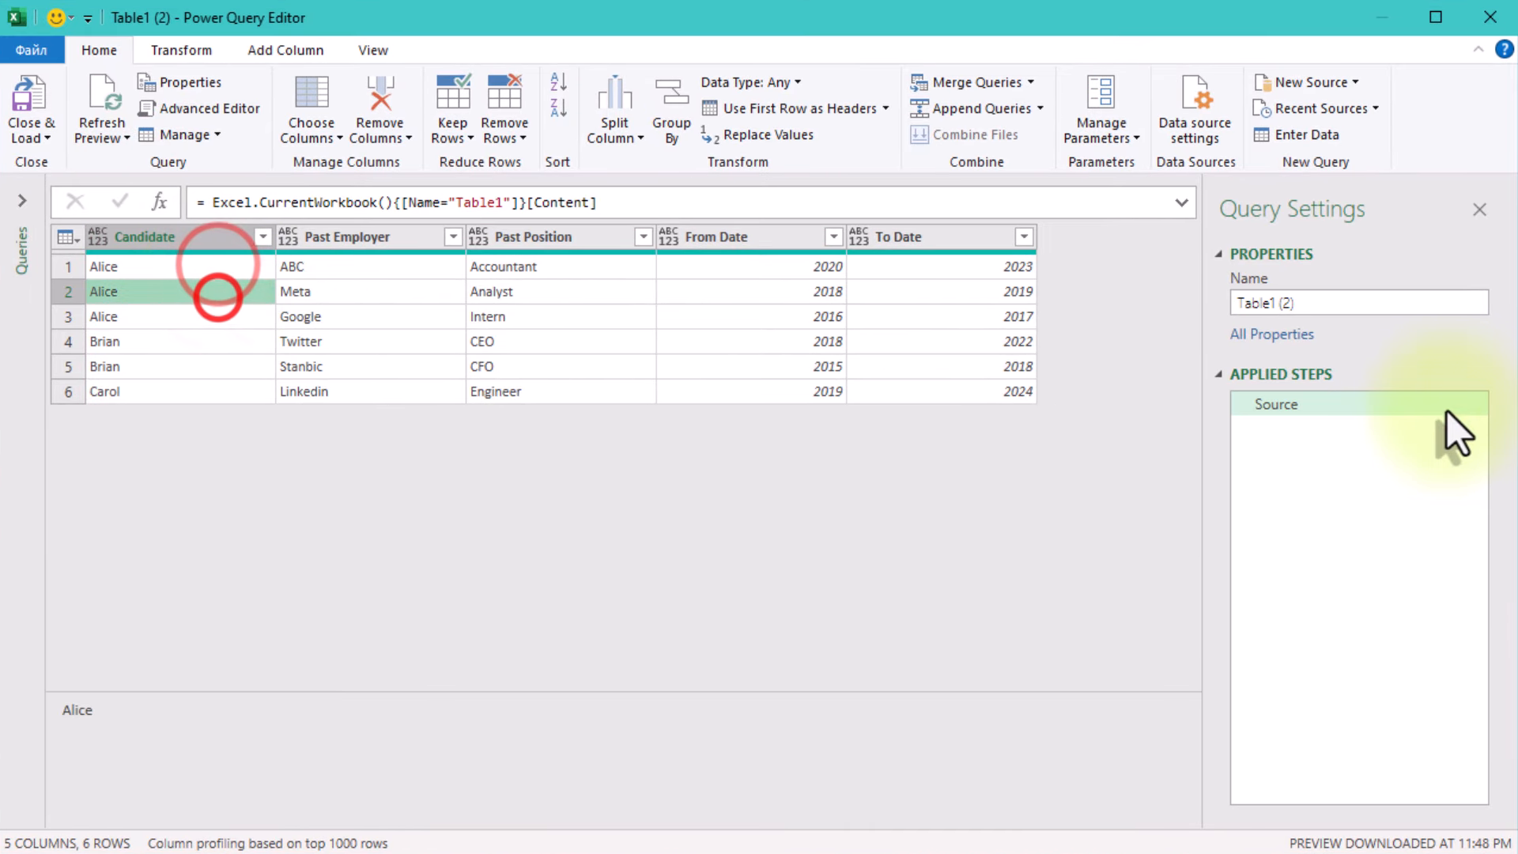
{"action": "left_click", "coordinate": [1478, 210]}
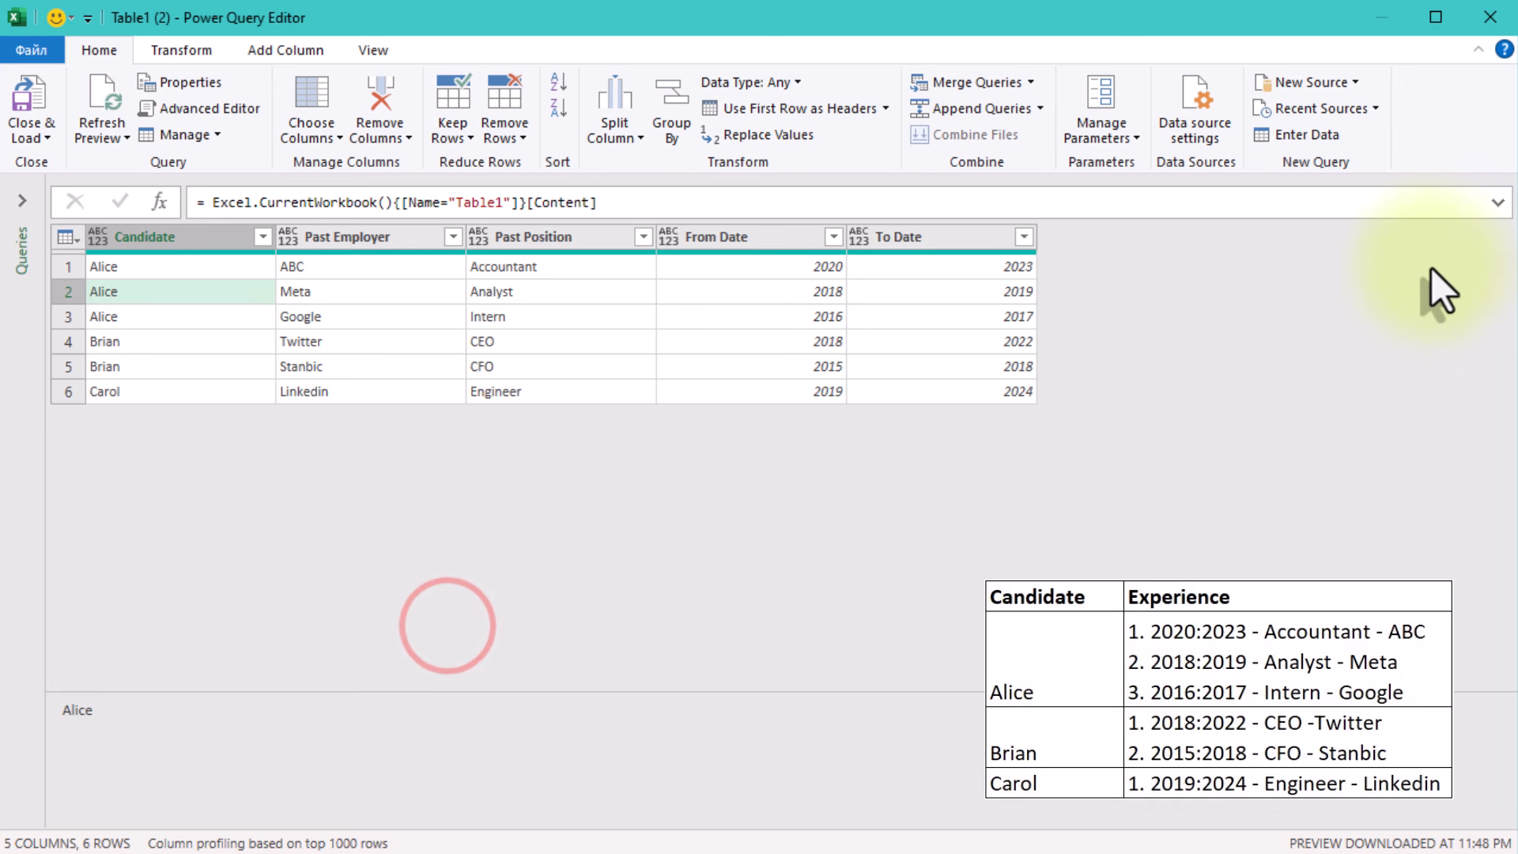
{"action": "left_click", "coordinate": [1498, 203]}
{"action": "left_click", "coordinate": [1130, 463]}
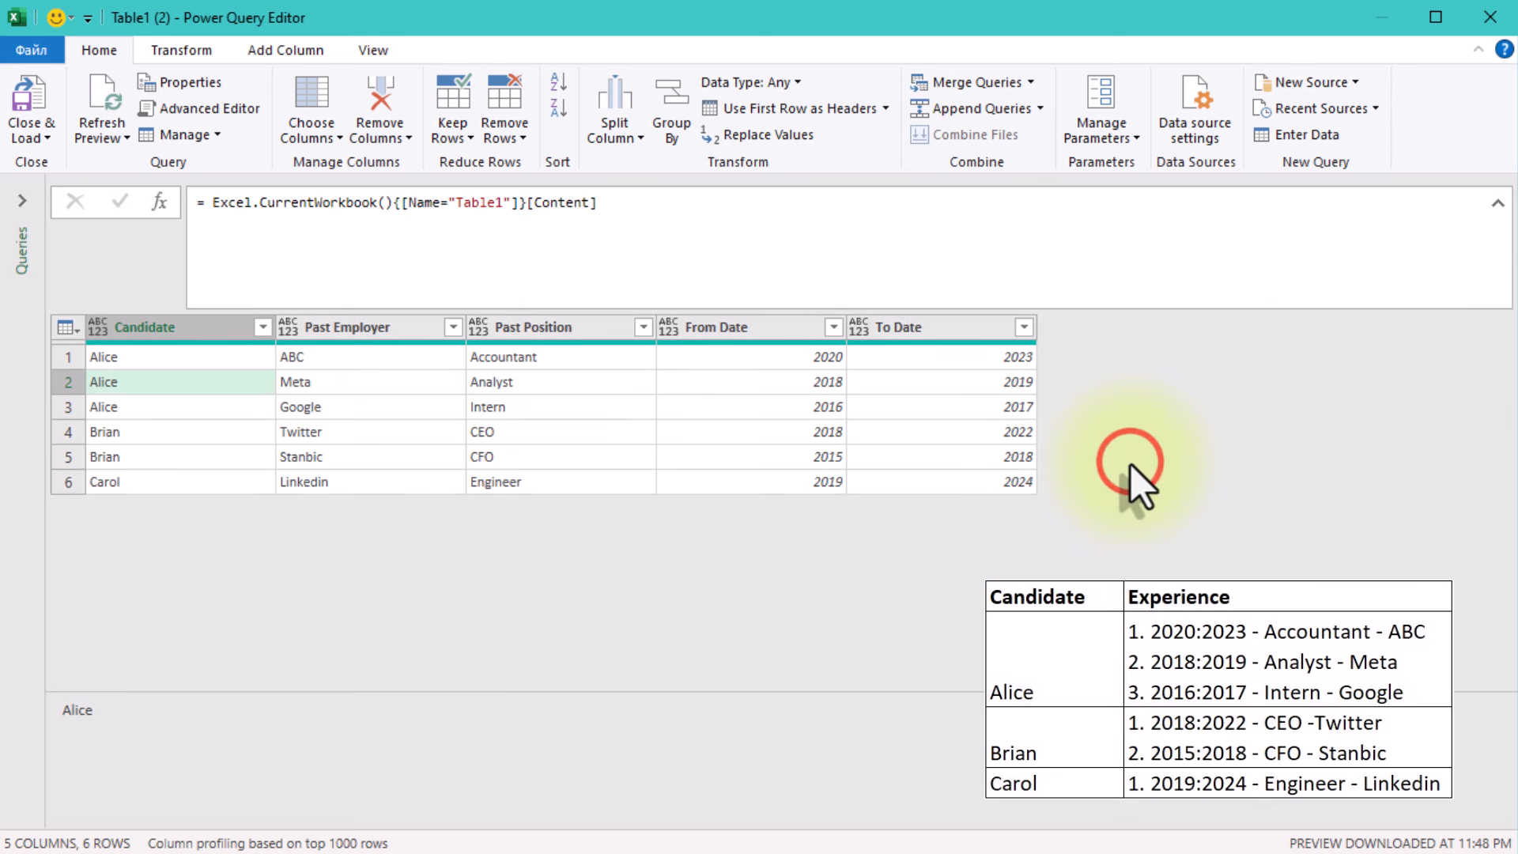
{"action": "key", "text": "ctrl+shift+equal"}
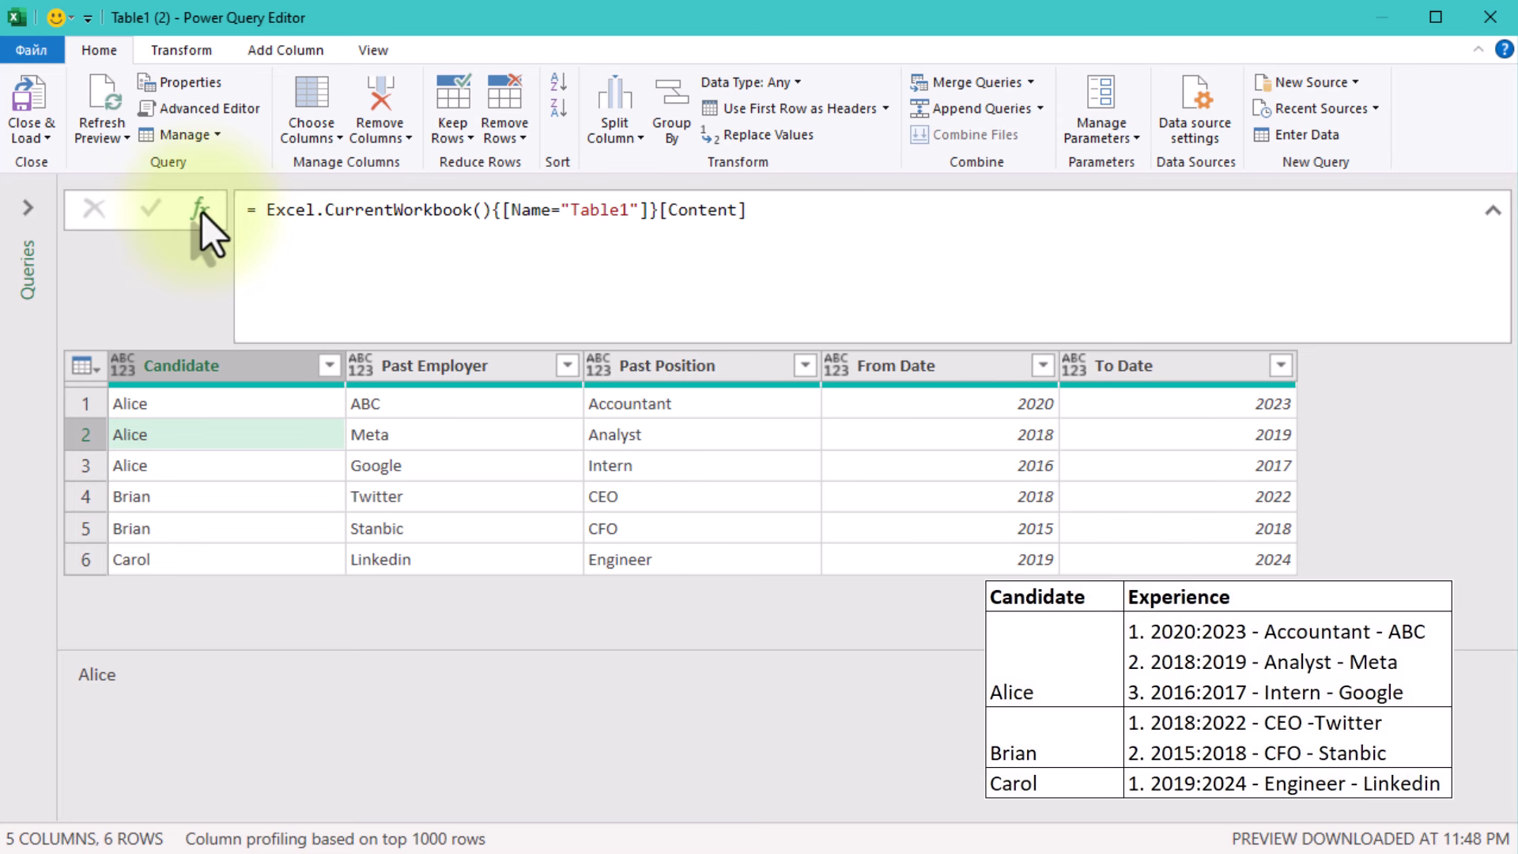
Step: Start wrapping the Source step's Excel.CurrentWorkbook expression in a Table.Group function, making it the table argument
{"action": "left_click", "coordinate": [256, 212]}
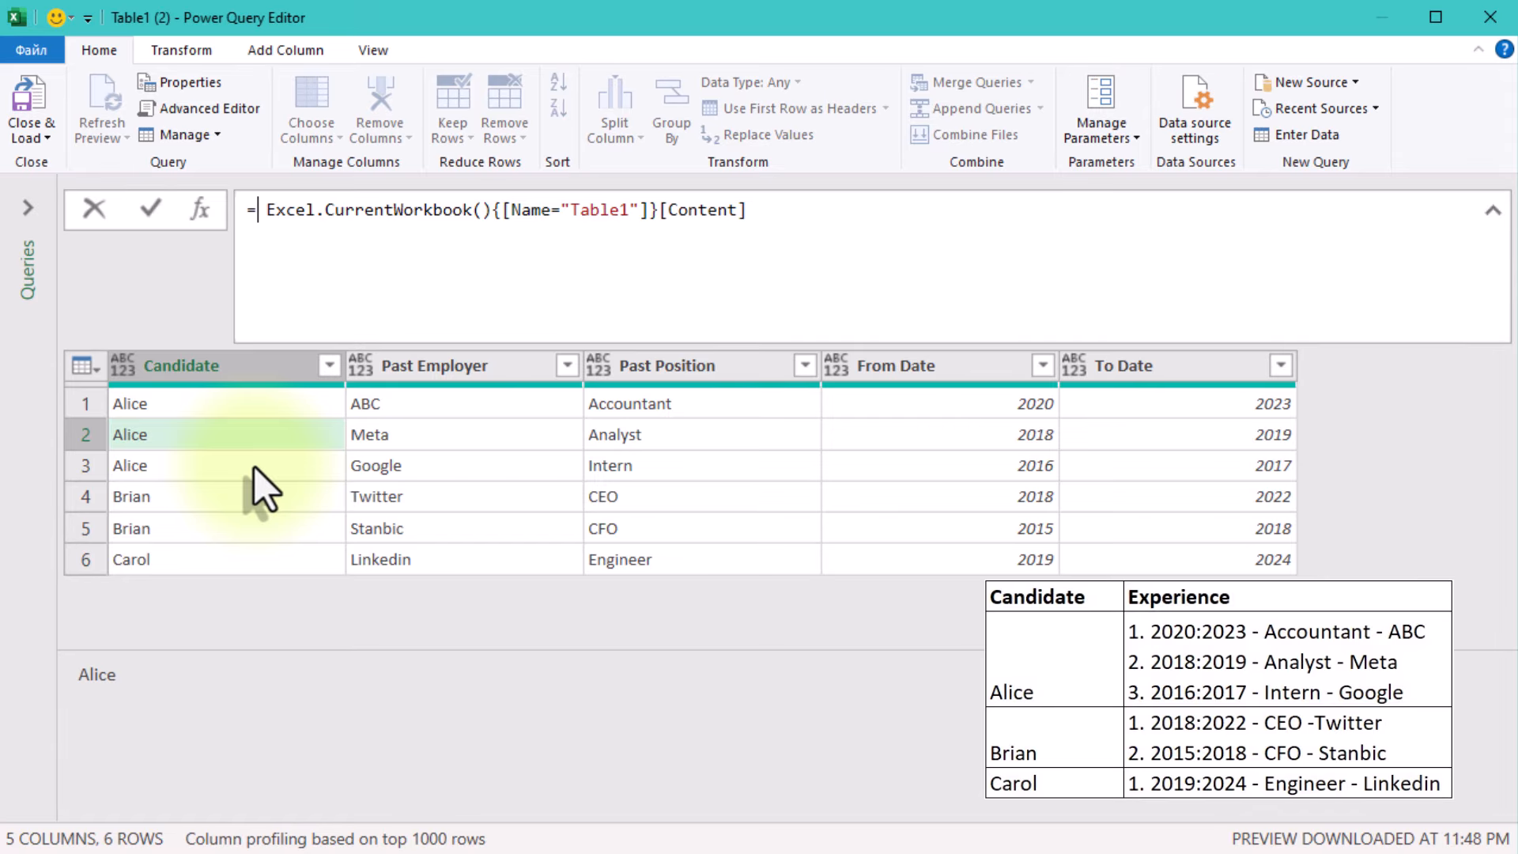
{"action": "type", "text": "Ta"}
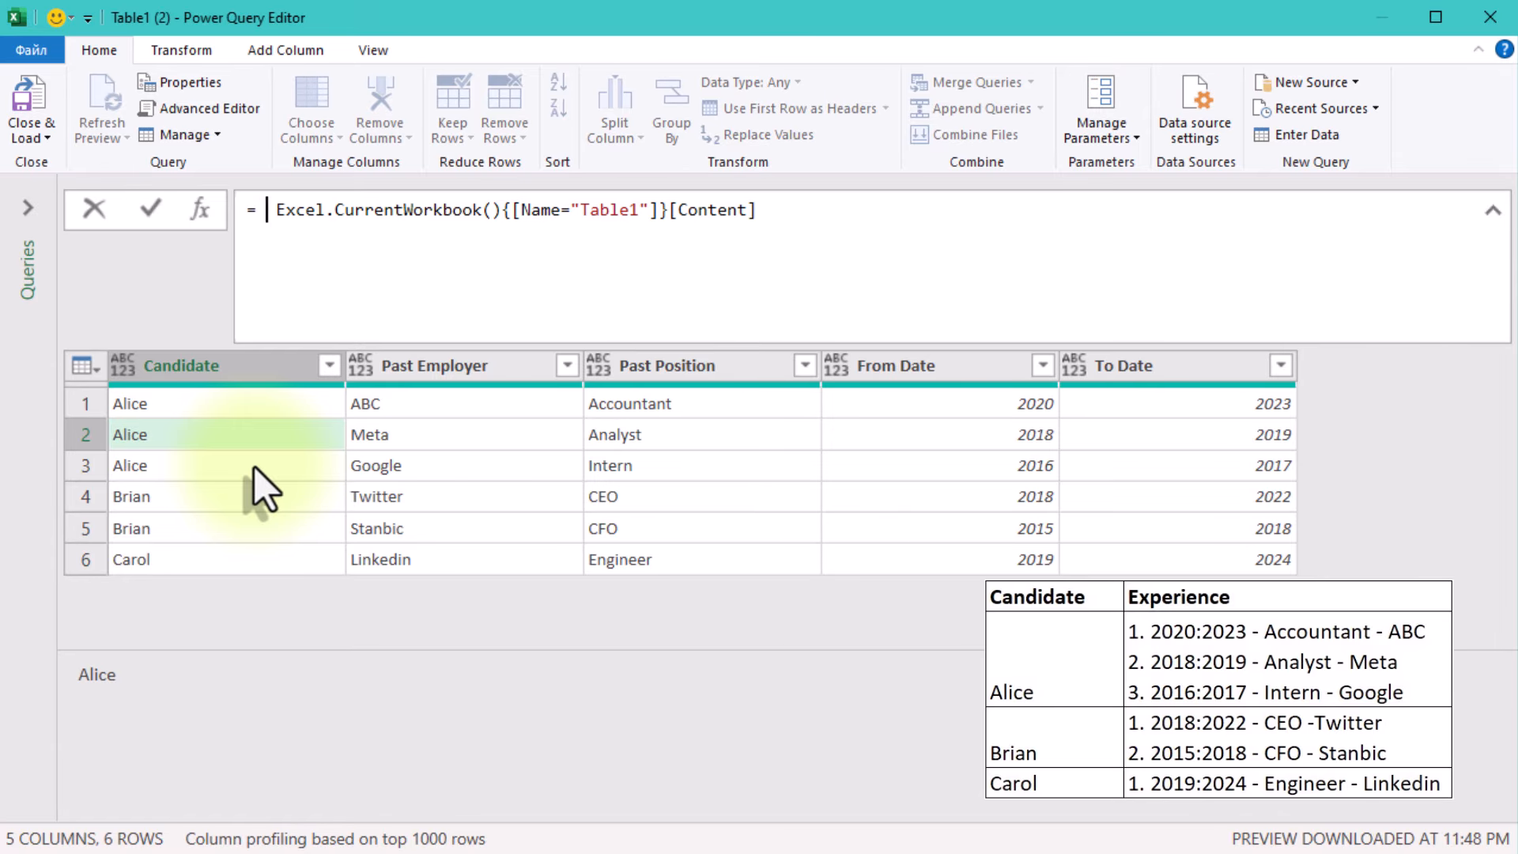
{"action": "type", "text": "bleg"}
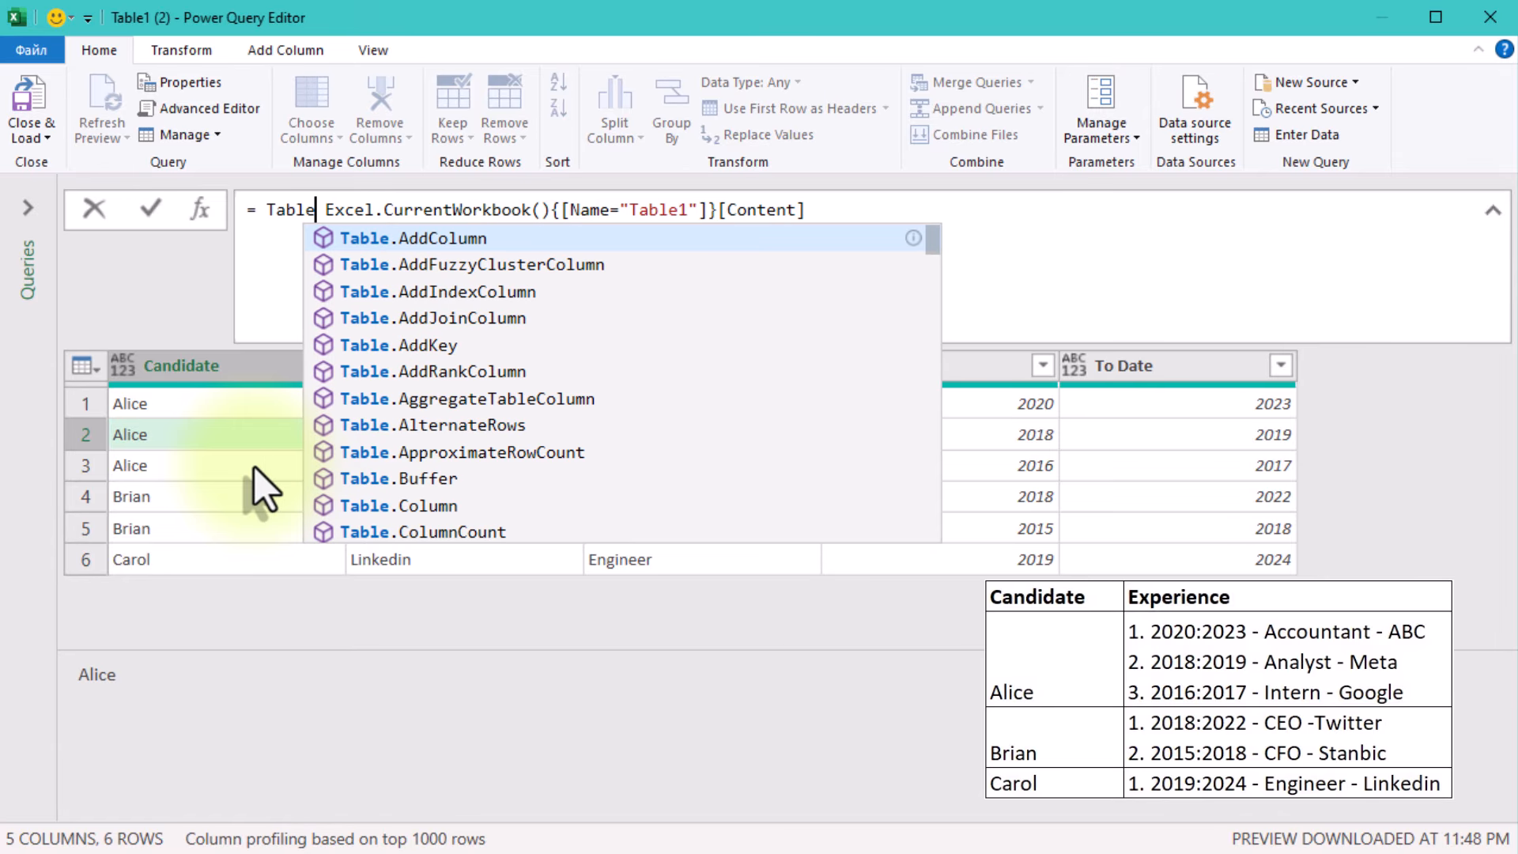
{"action": "key", "text": "Tab"}
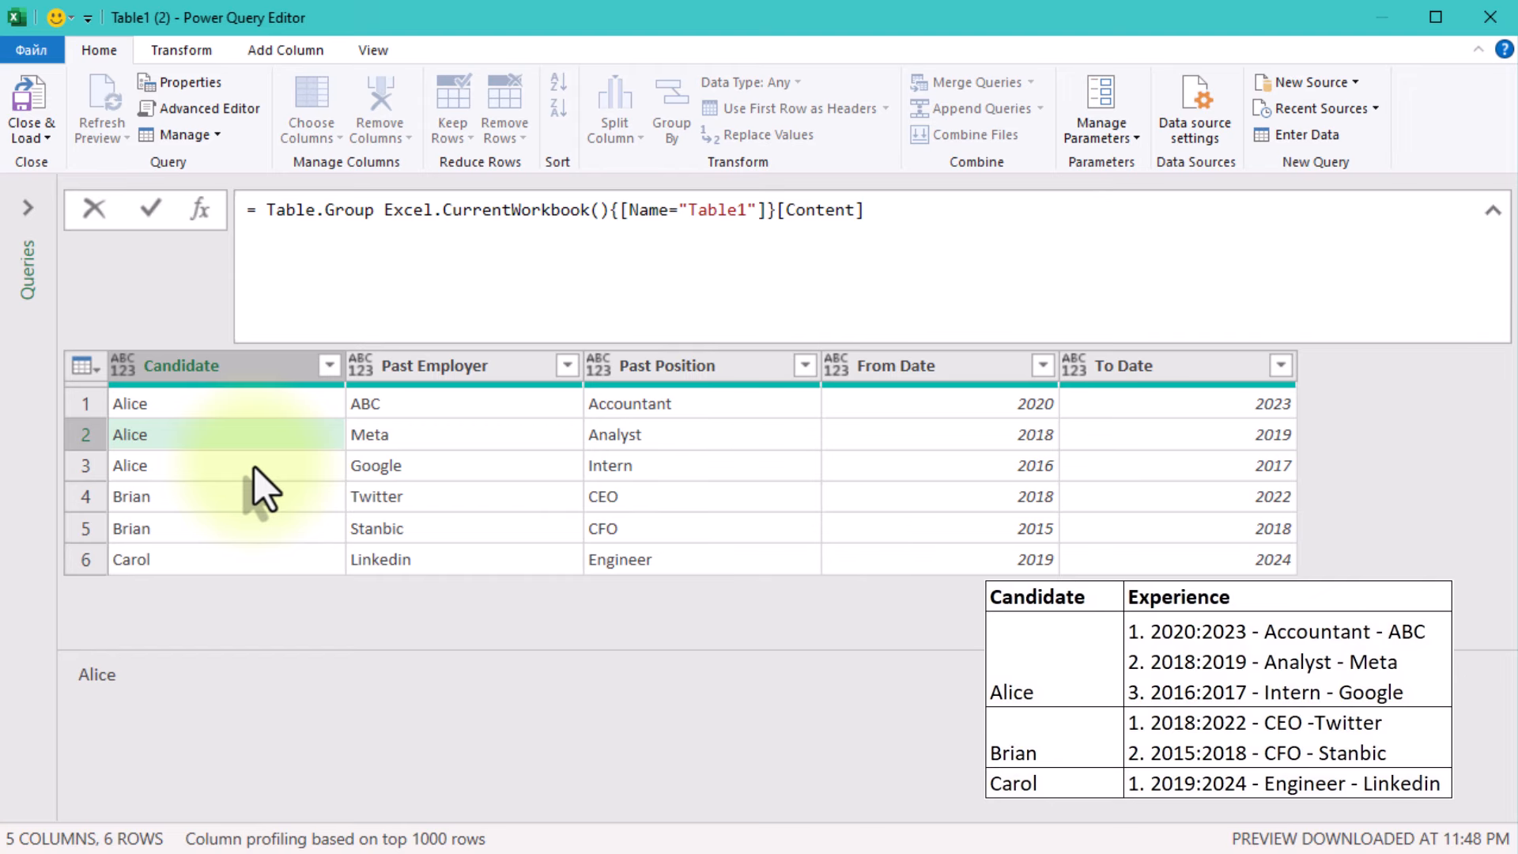
{"action": "type", "text": "("}
{"action": "key", "text": "Delete"}
{"action": "key", "text": "Delete"}
{"action": "key", "text": "End"}
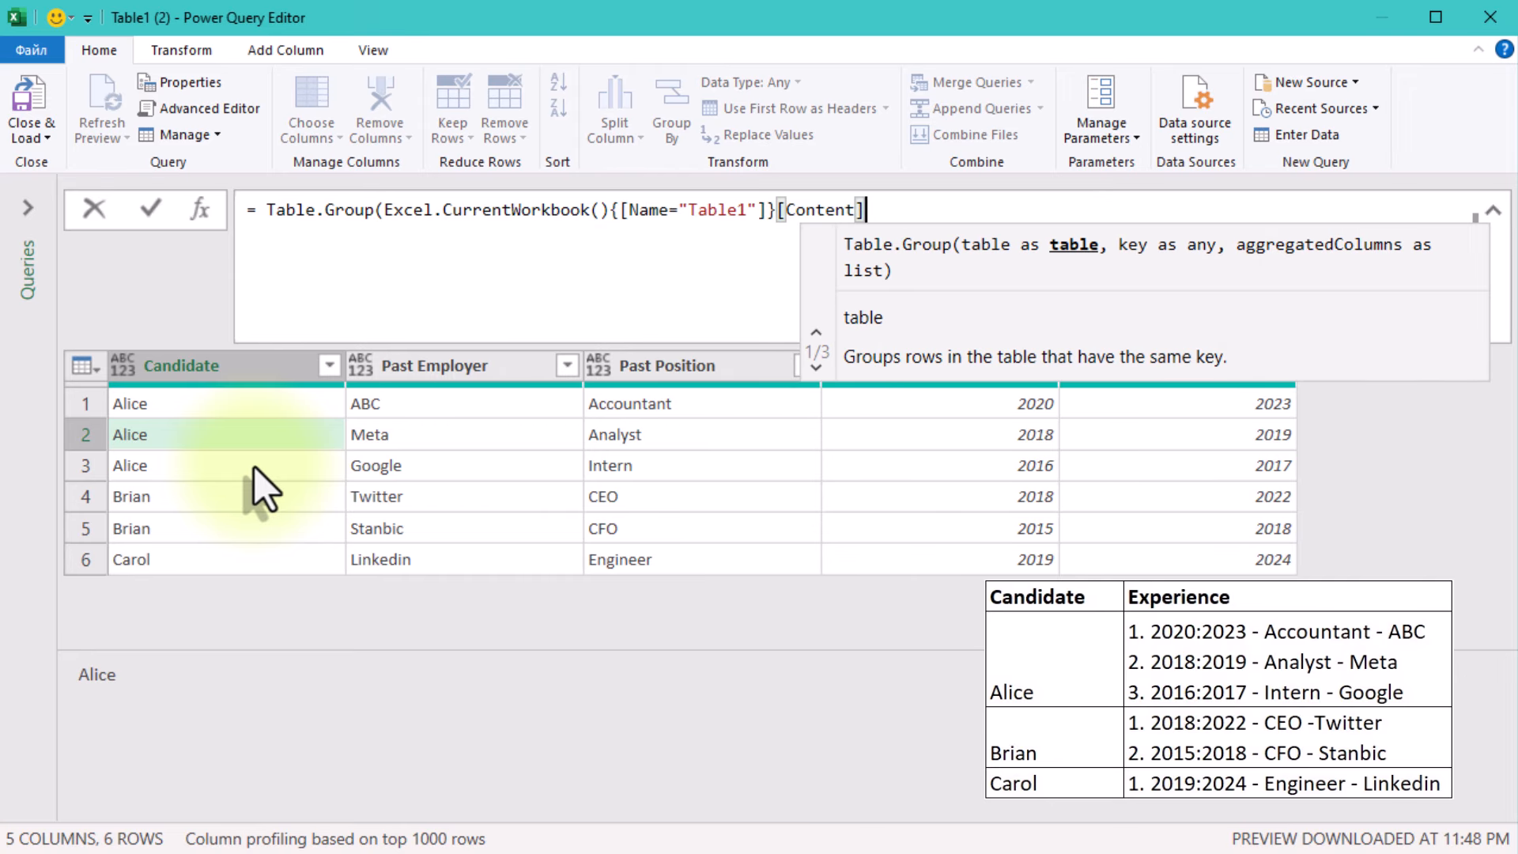
Step: Complete the Table.Group formula with key "Candidate" and aggregation {"Experience", each _}, and preview the nested tables of the candidates
{"action": "type", "text": ", \"Candid"}
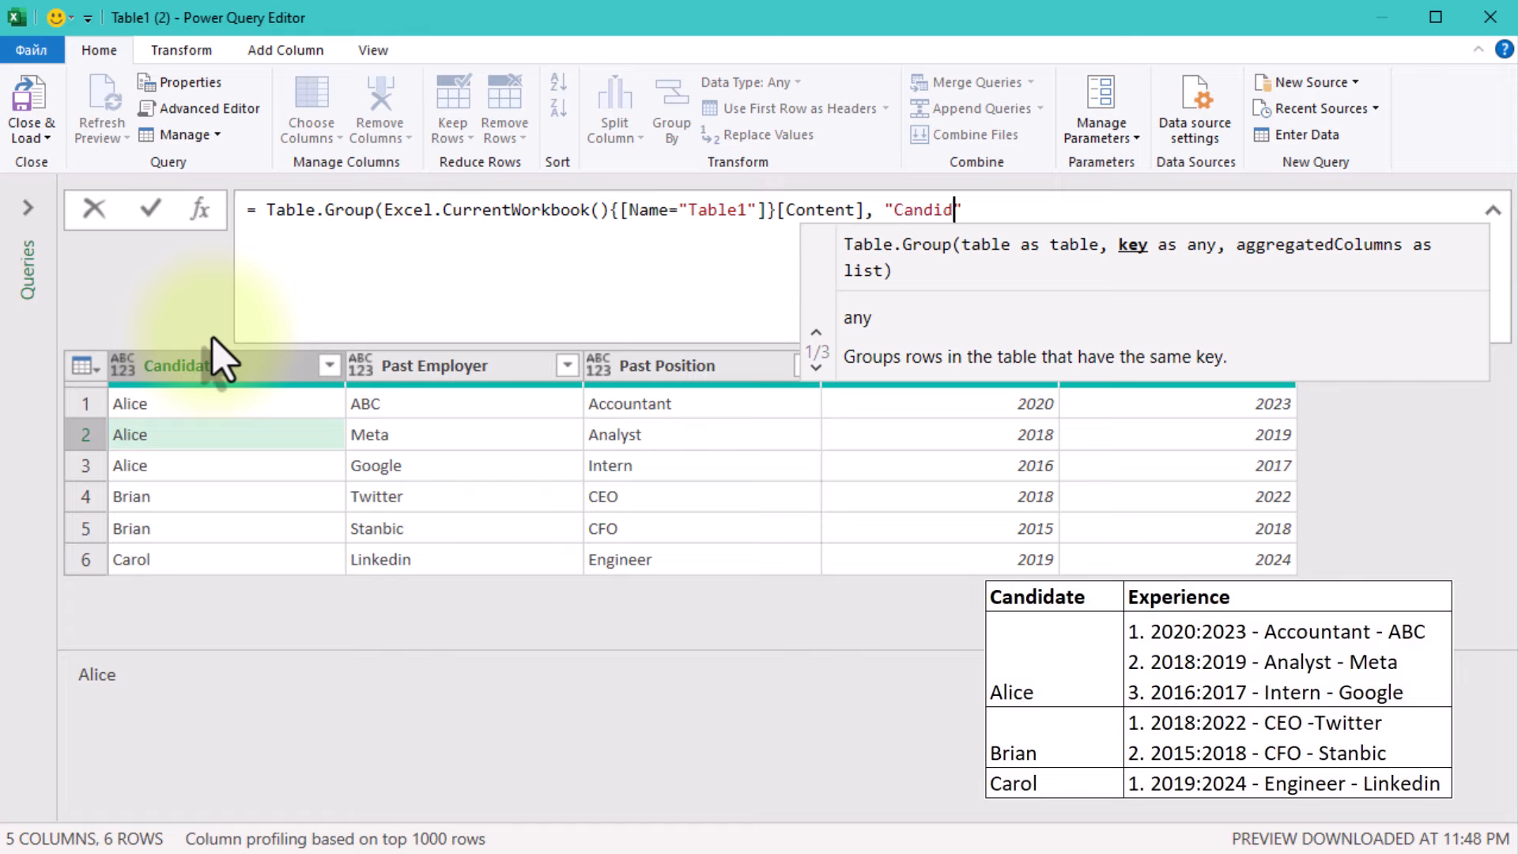
{"action": "type", "text": ", {\"Experience"}
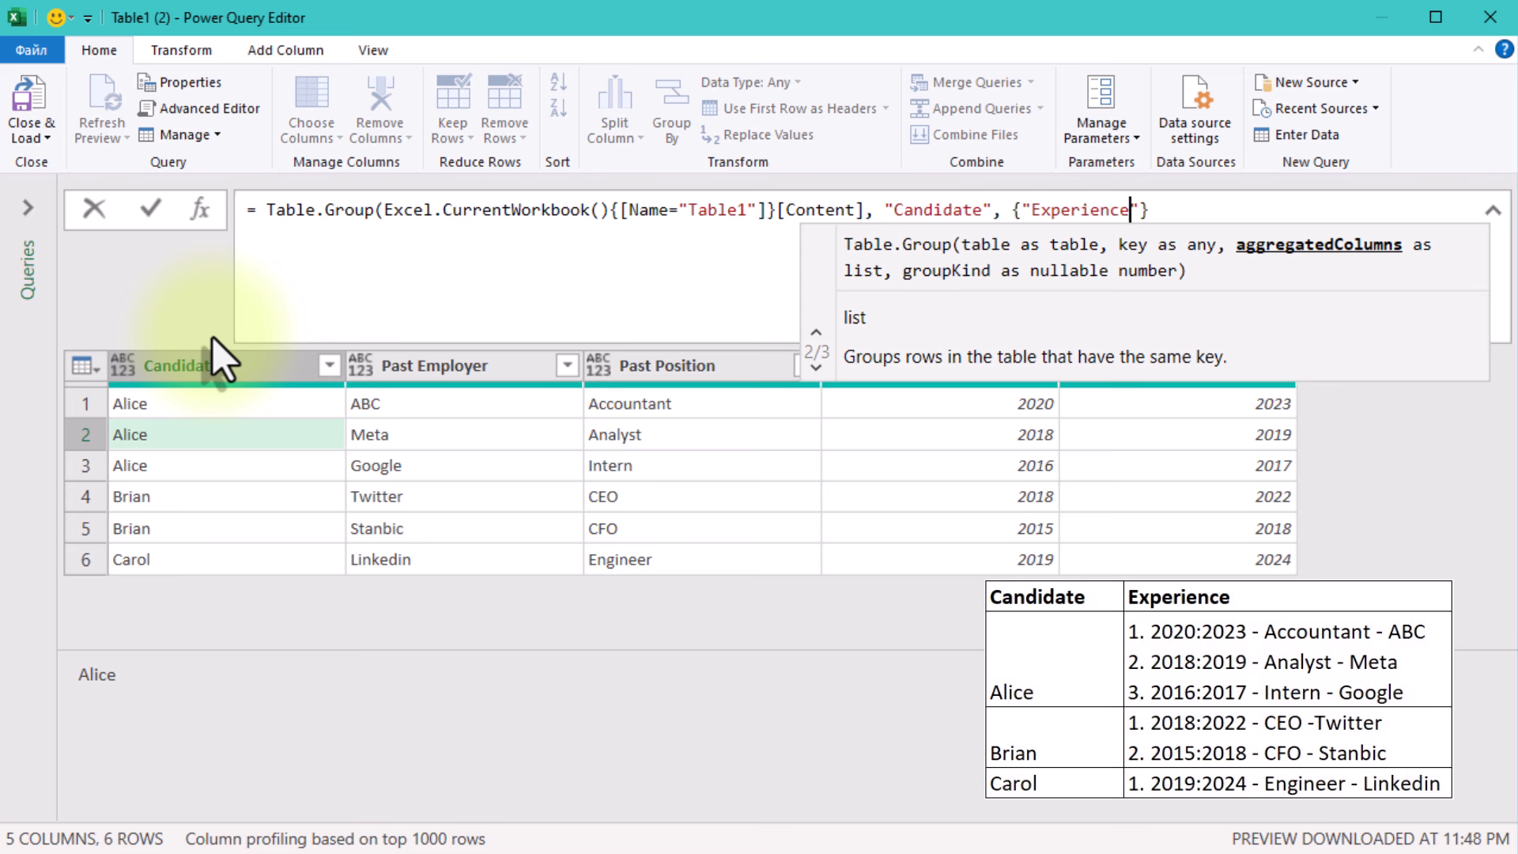
{"action": "key", "text": "Right"}
{"action": "type", "text": "m, each"}
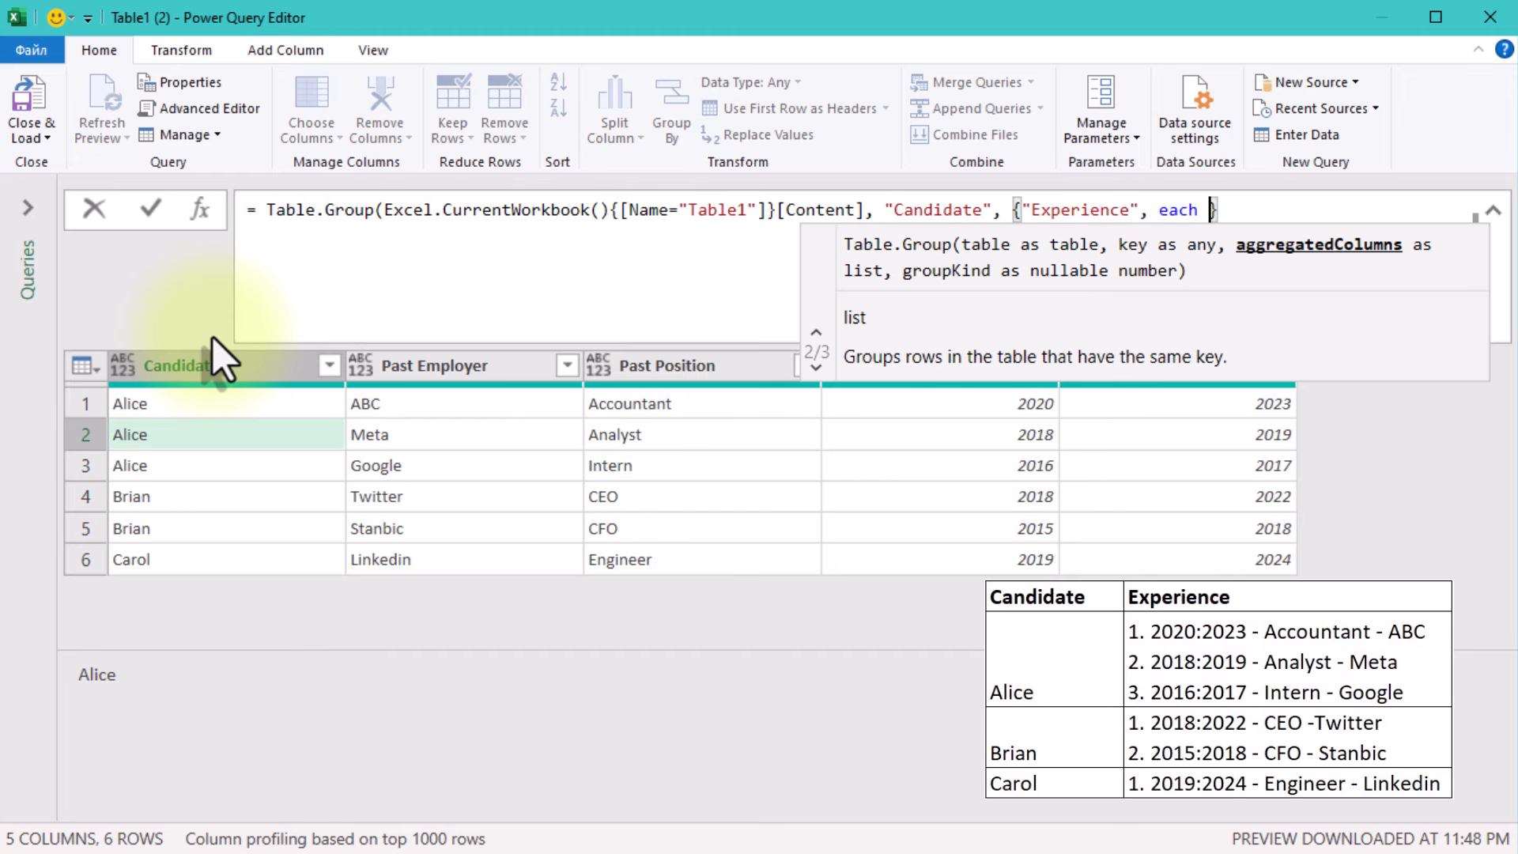
{"action": "type", "text": " _})"}
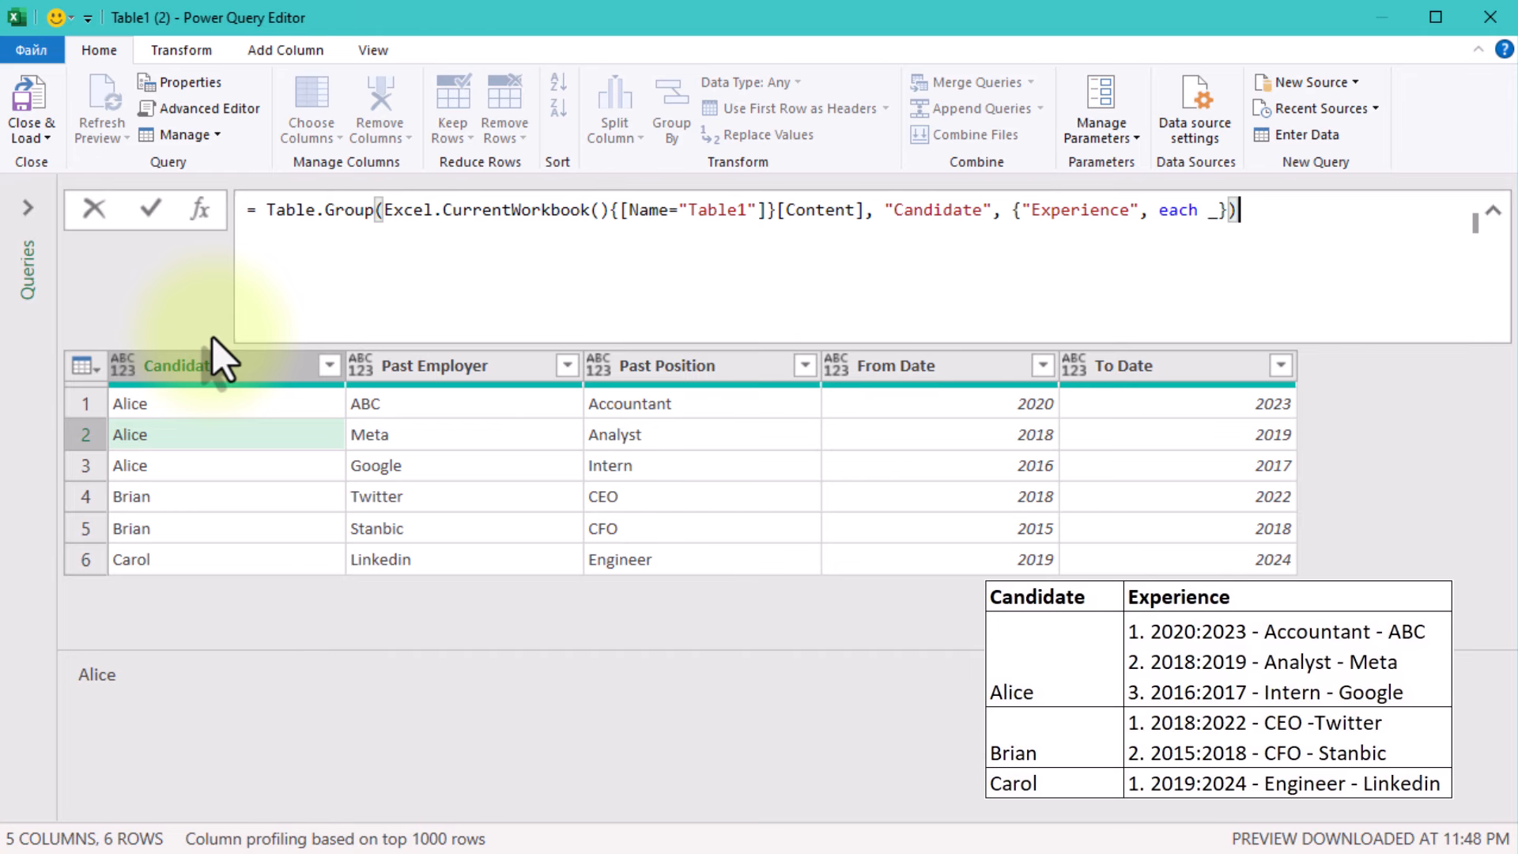
{"action": "key", "text": "Return"}
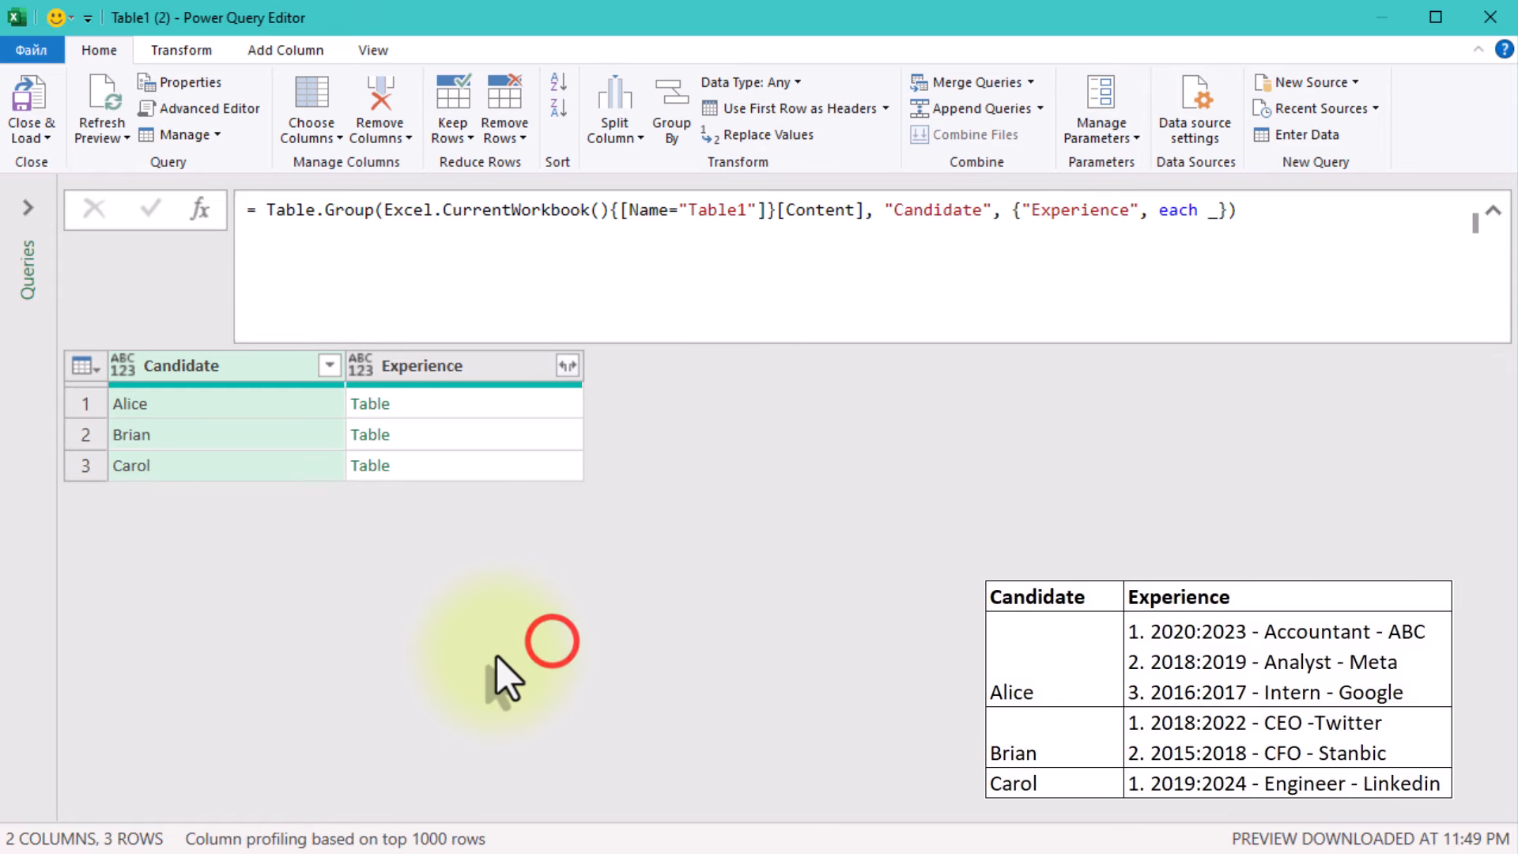
{"action": "left_click", "coordinate": [441, 401]}
{"action": "left_click", "coordinate": [460, 415]}
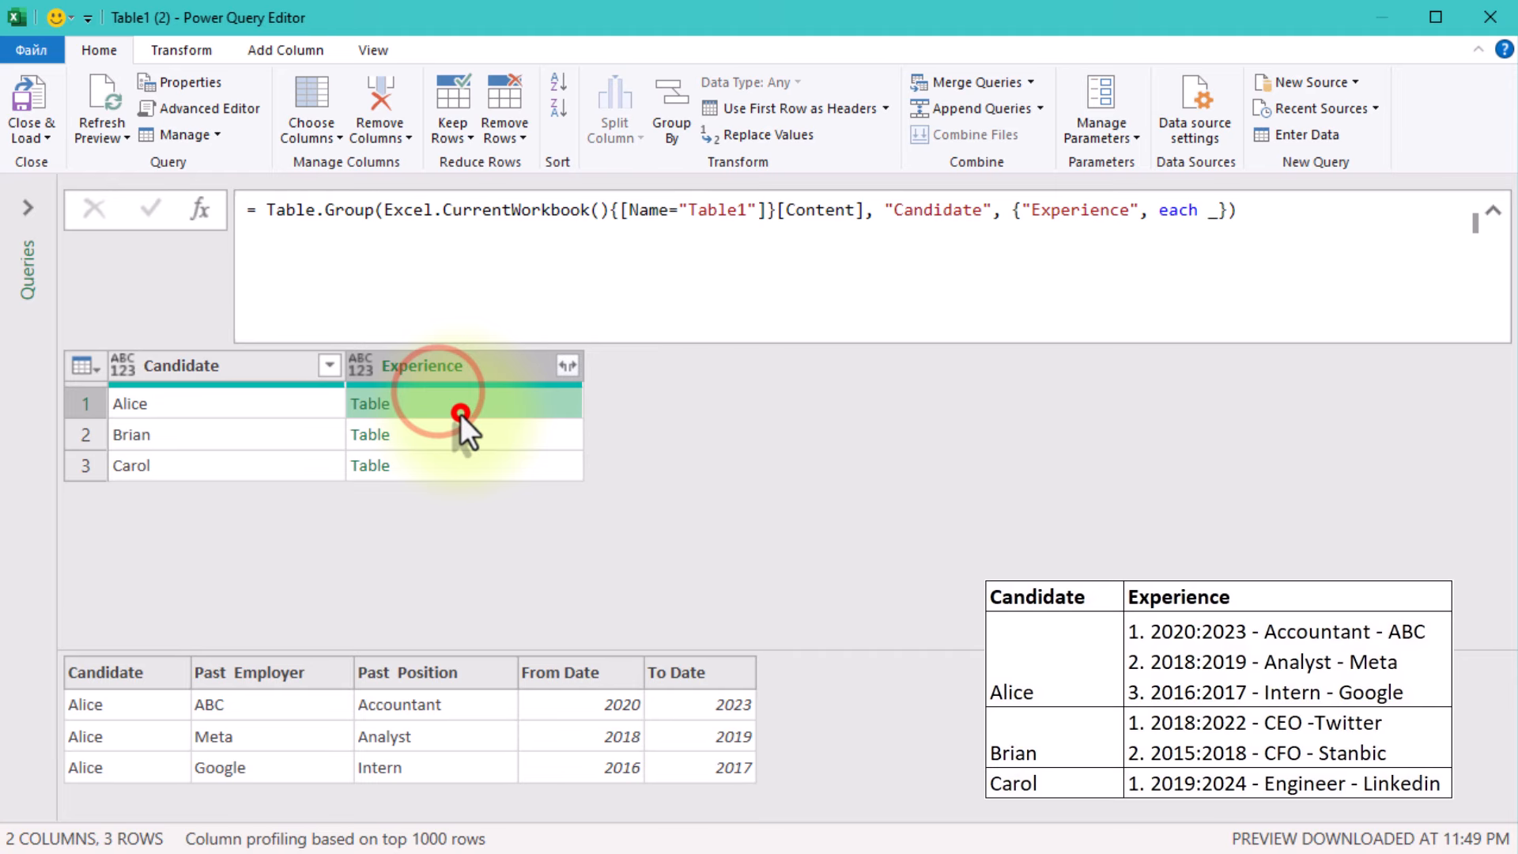
{"action": "left_click", "coordinate": [462, 427]}
{"action": "left_click", "coordinate": [472, 458]}
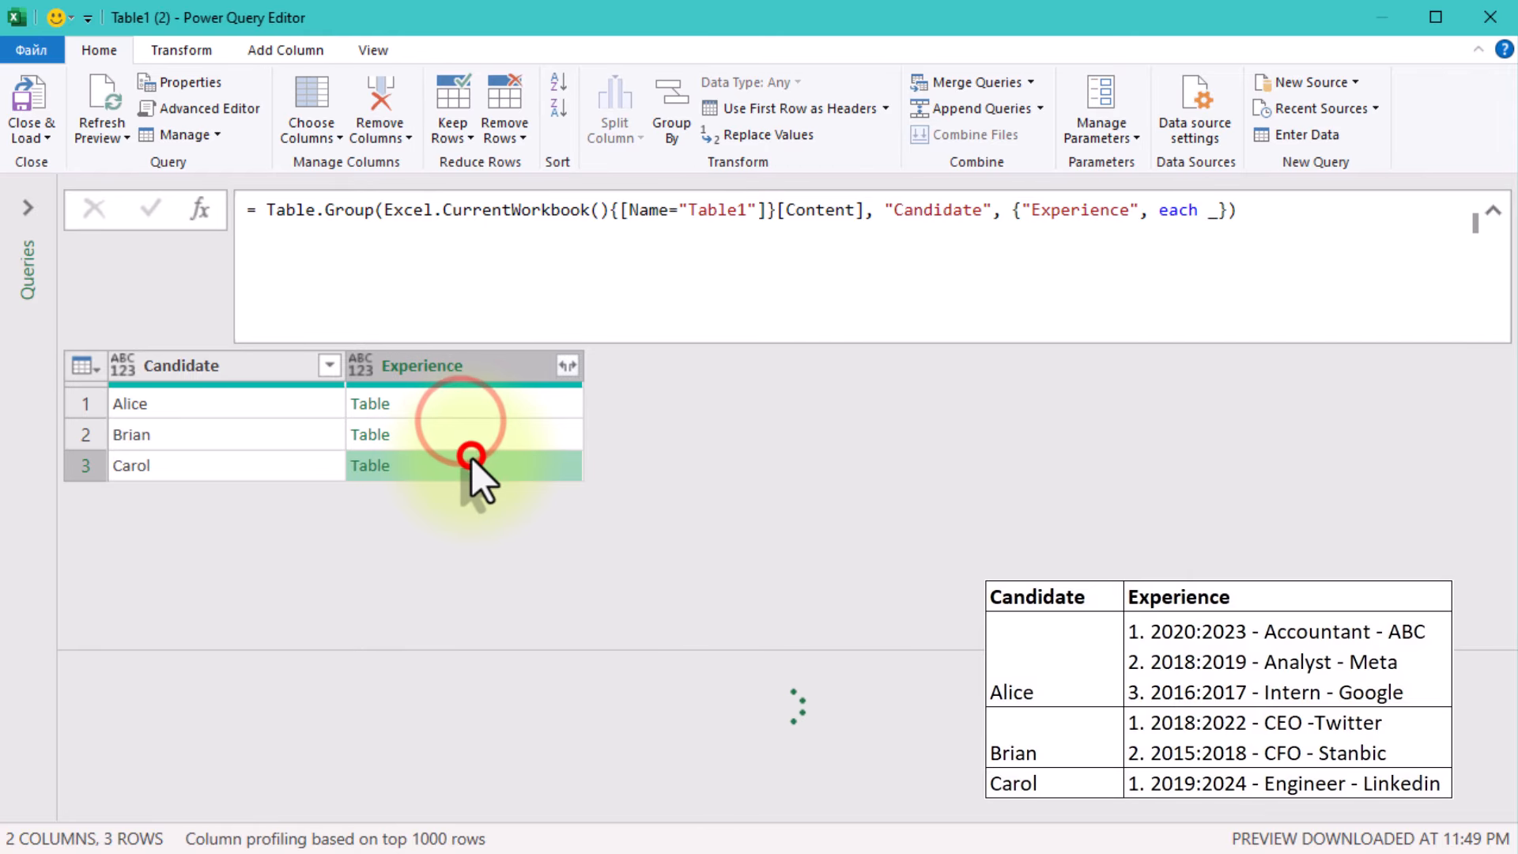
{"action": "left_click", "coordinate": [517, 411]}
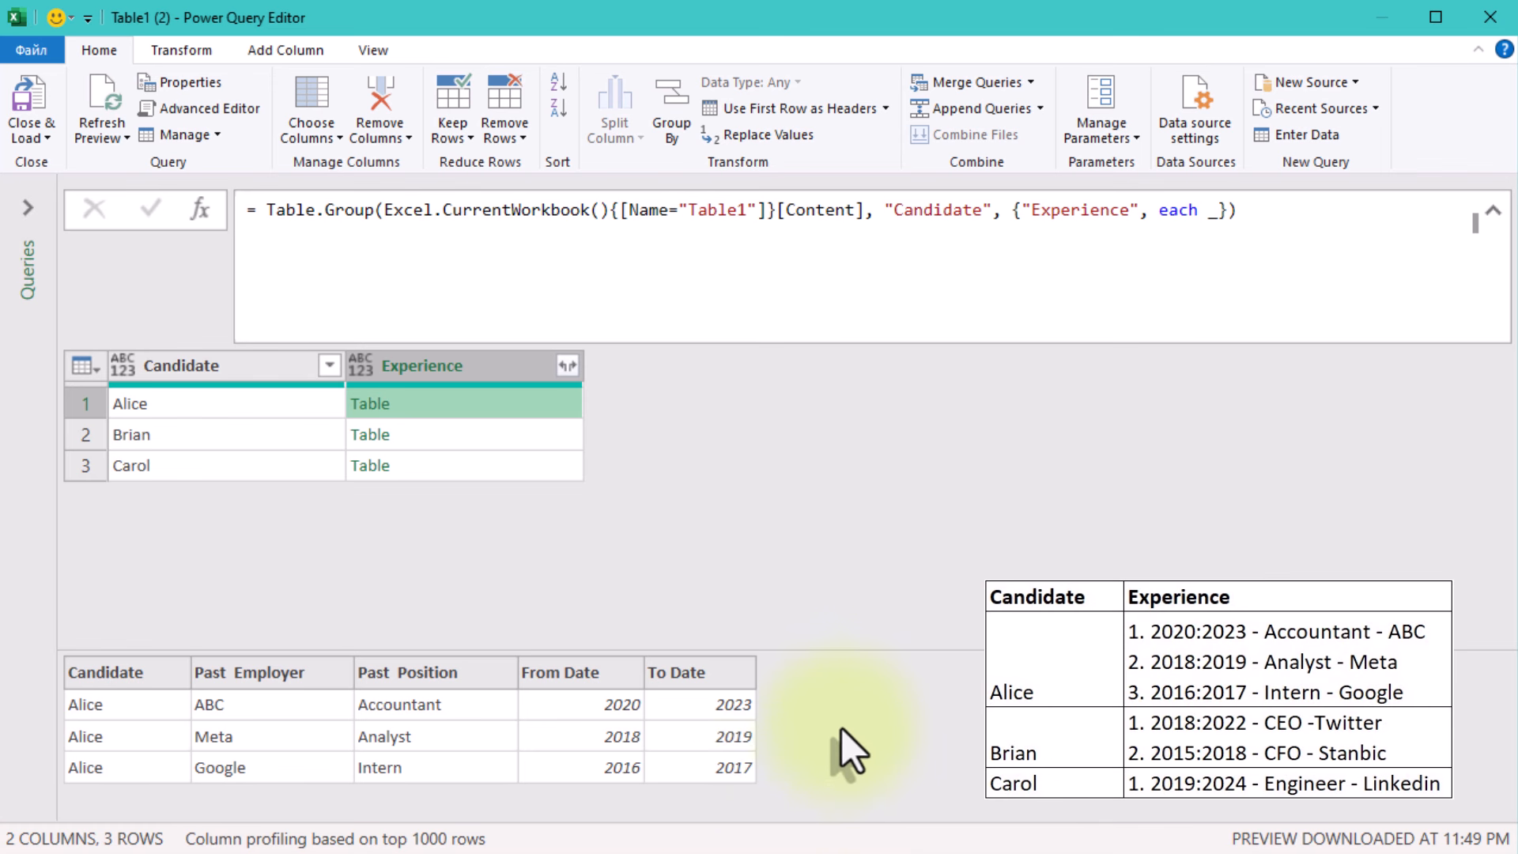
Step: Put the aggregation on its own line as Table.AddIndexColumn(_,"Index",1,1) and preview the first candidate's nested table
{"action": "left_click", "coordinate": [1209, 210]}
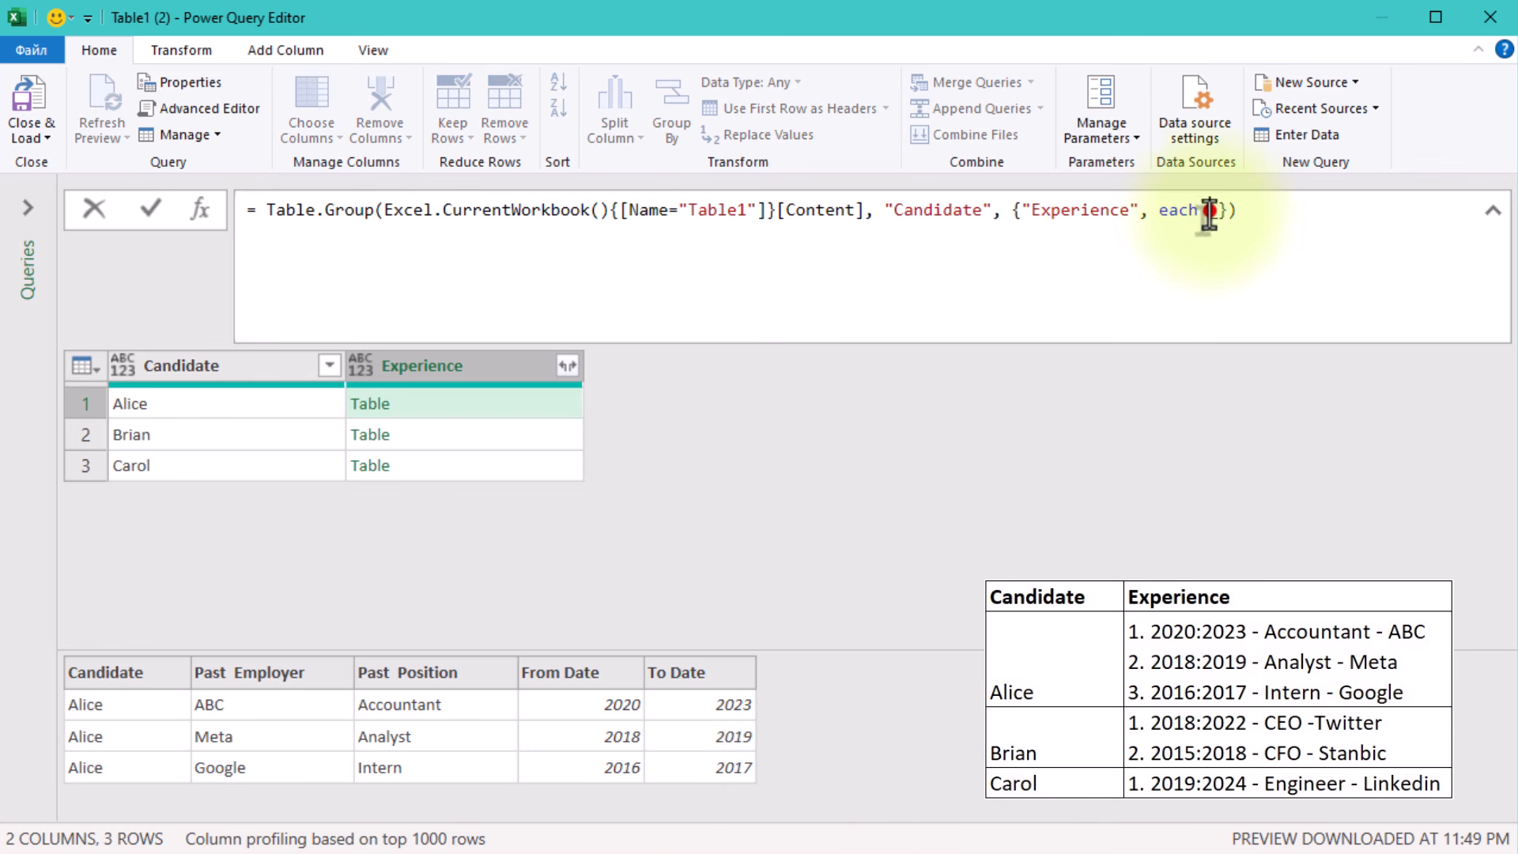
{"action": "key", "text": "shift+Return"}
{"action": "key", "text": "shift+Return"}
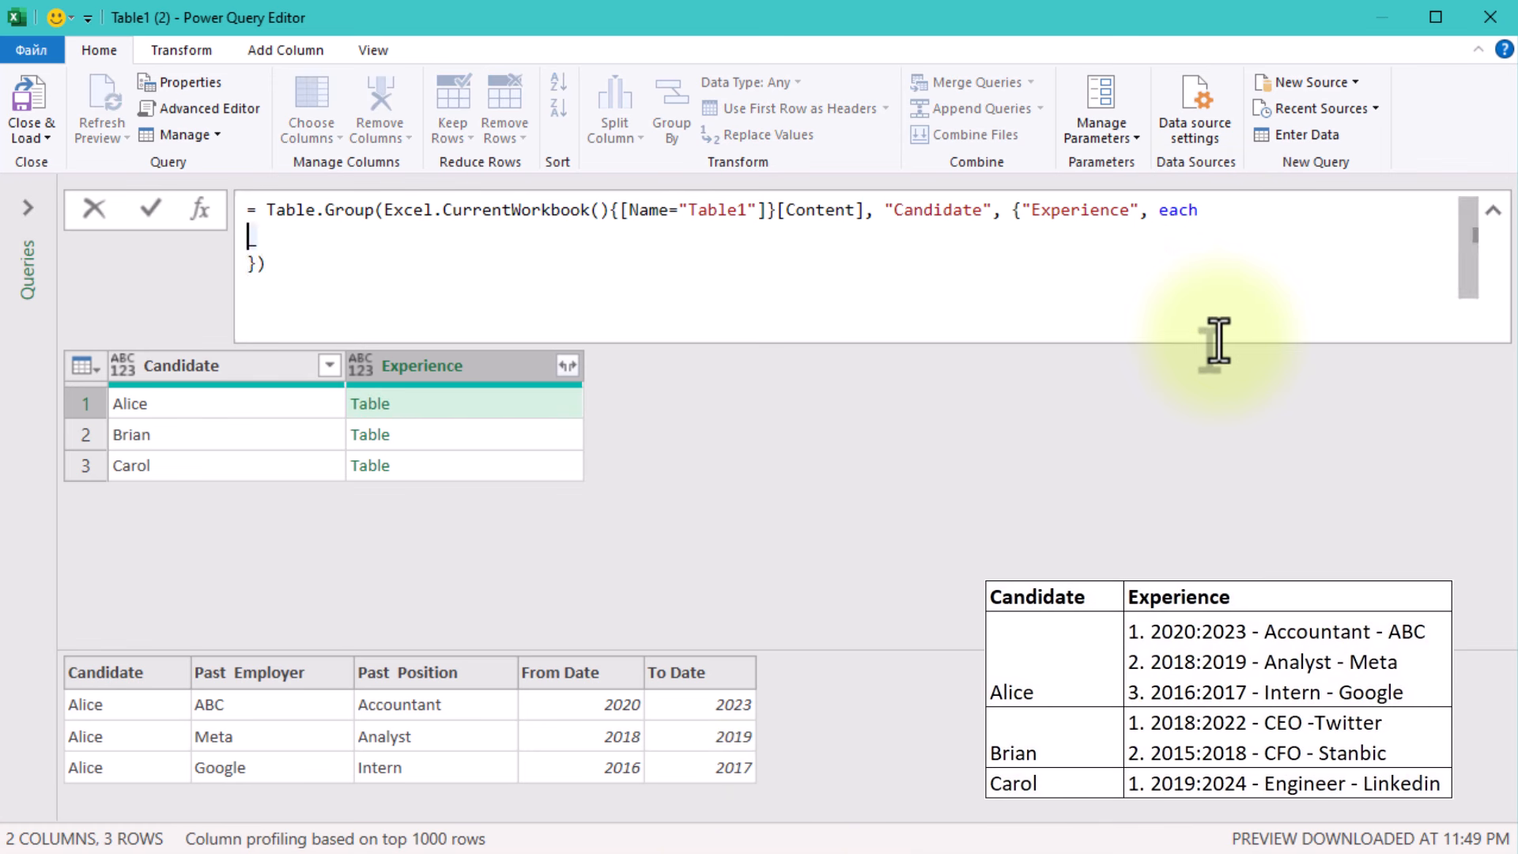
{"action": "type", "text": "Tableadd"}
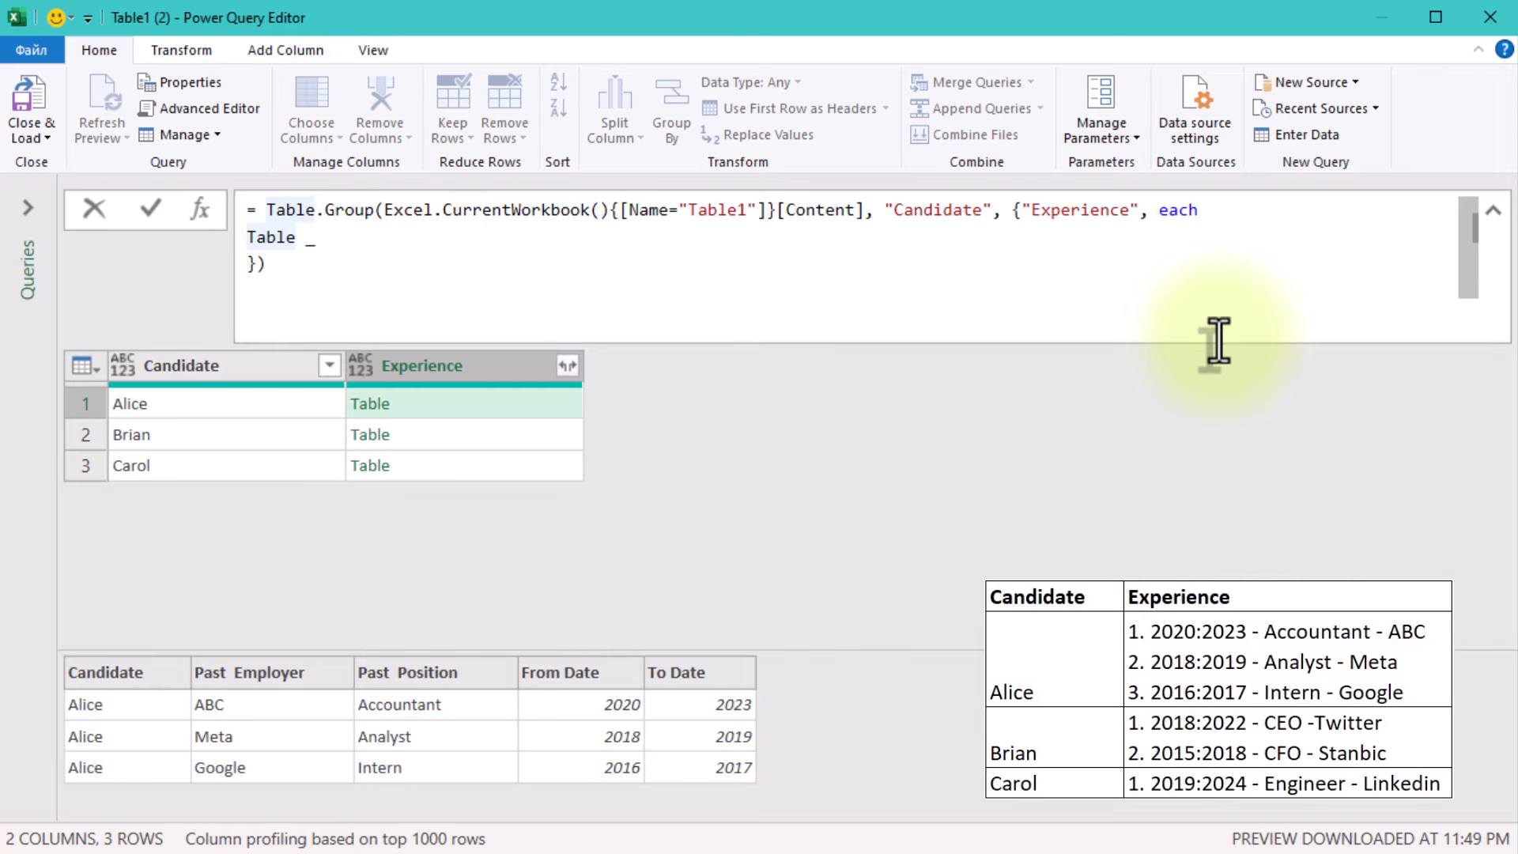
{"action": "key", "text": "Down"}
{"action": "key", "text": "Down"}
{"action": "key", "text": "Tab"}
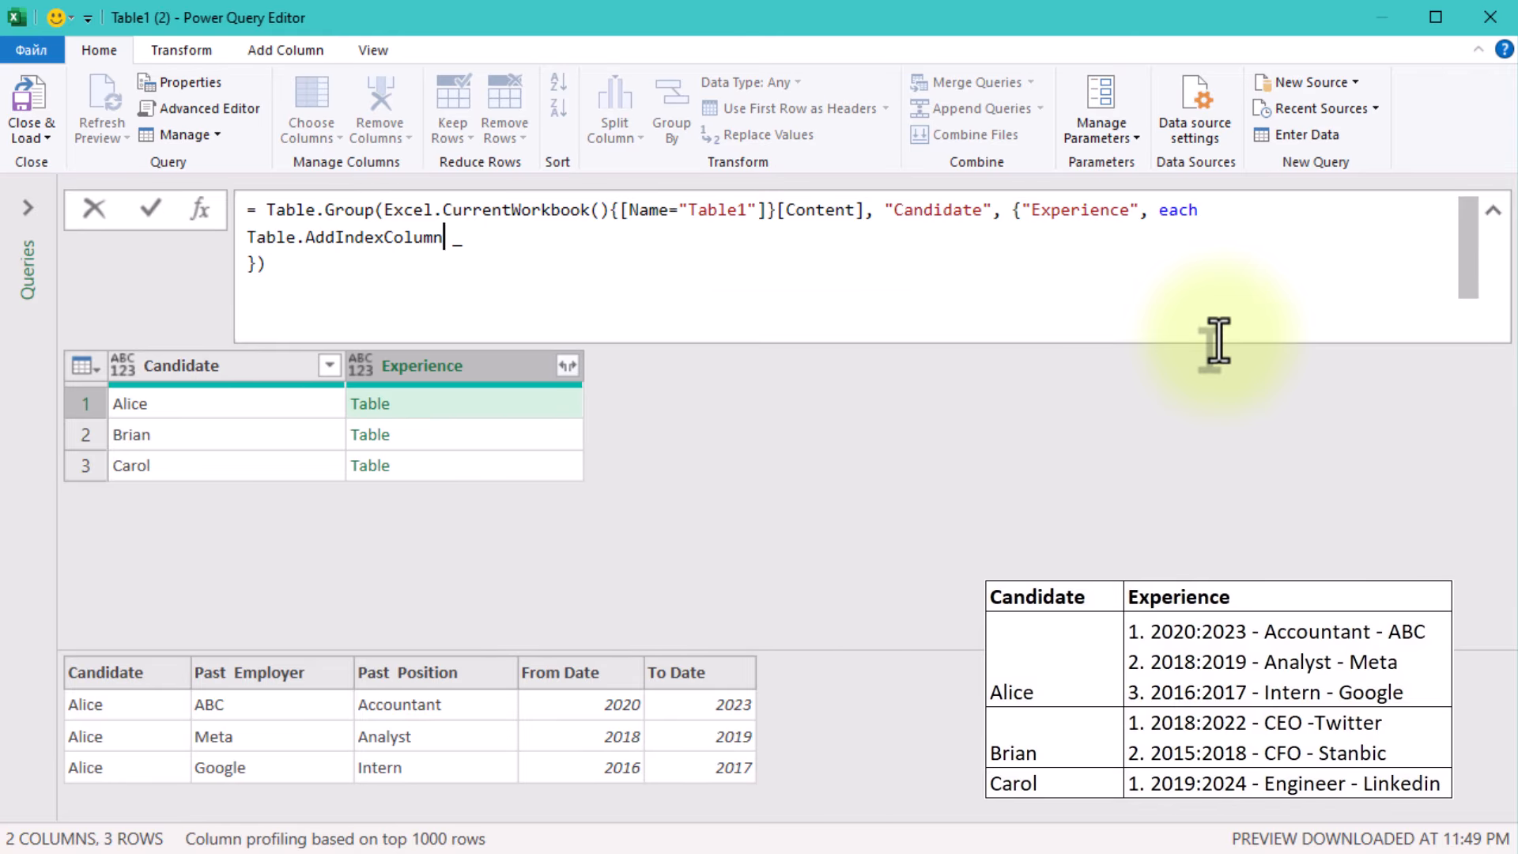
{"action": "type", "text": "(_,"}
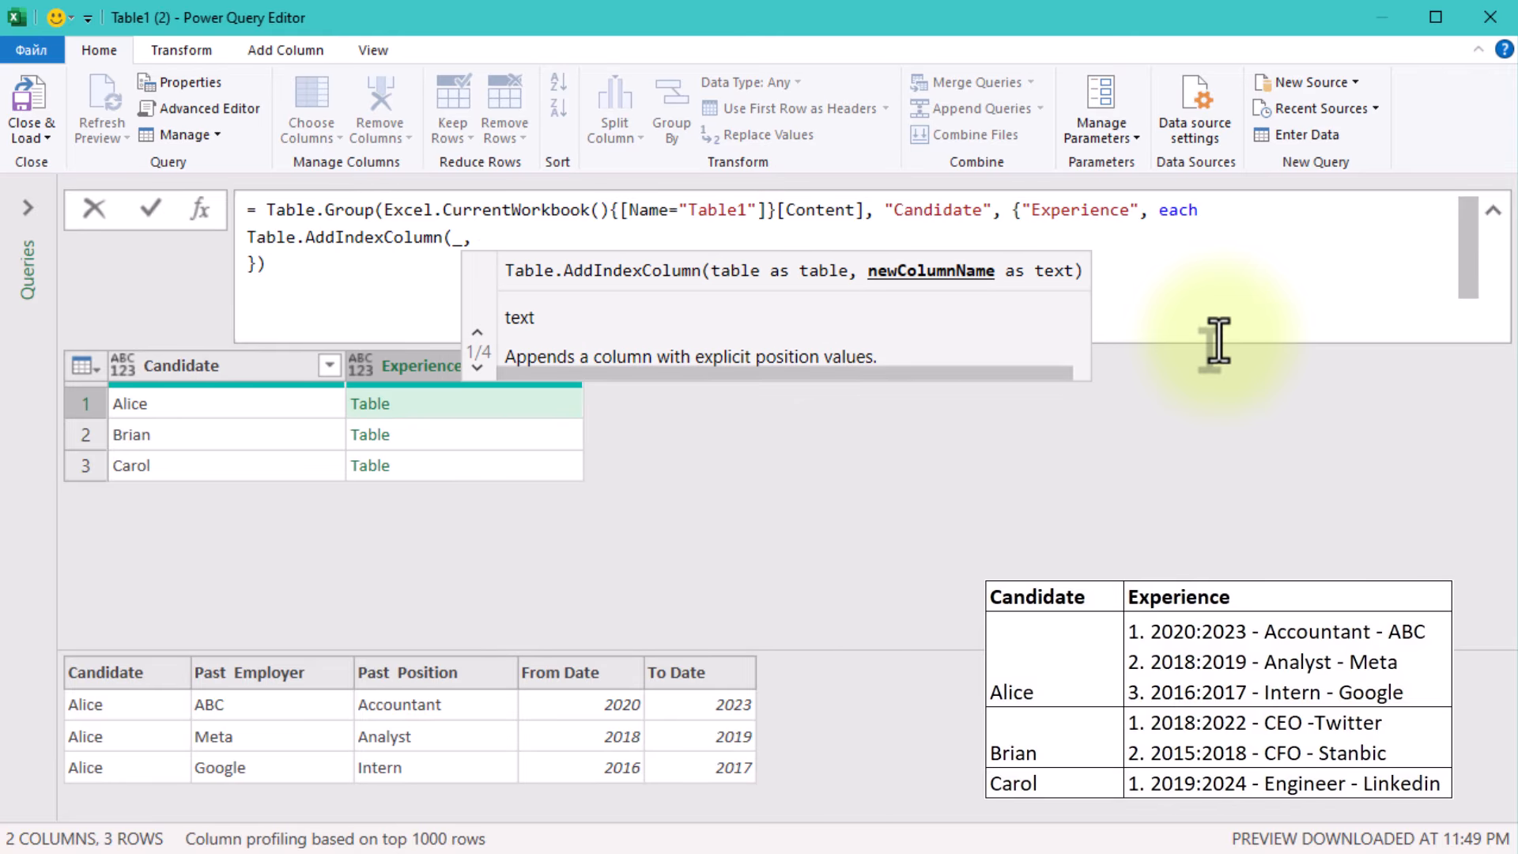
{"action": "type", "text": "\"Index\","}
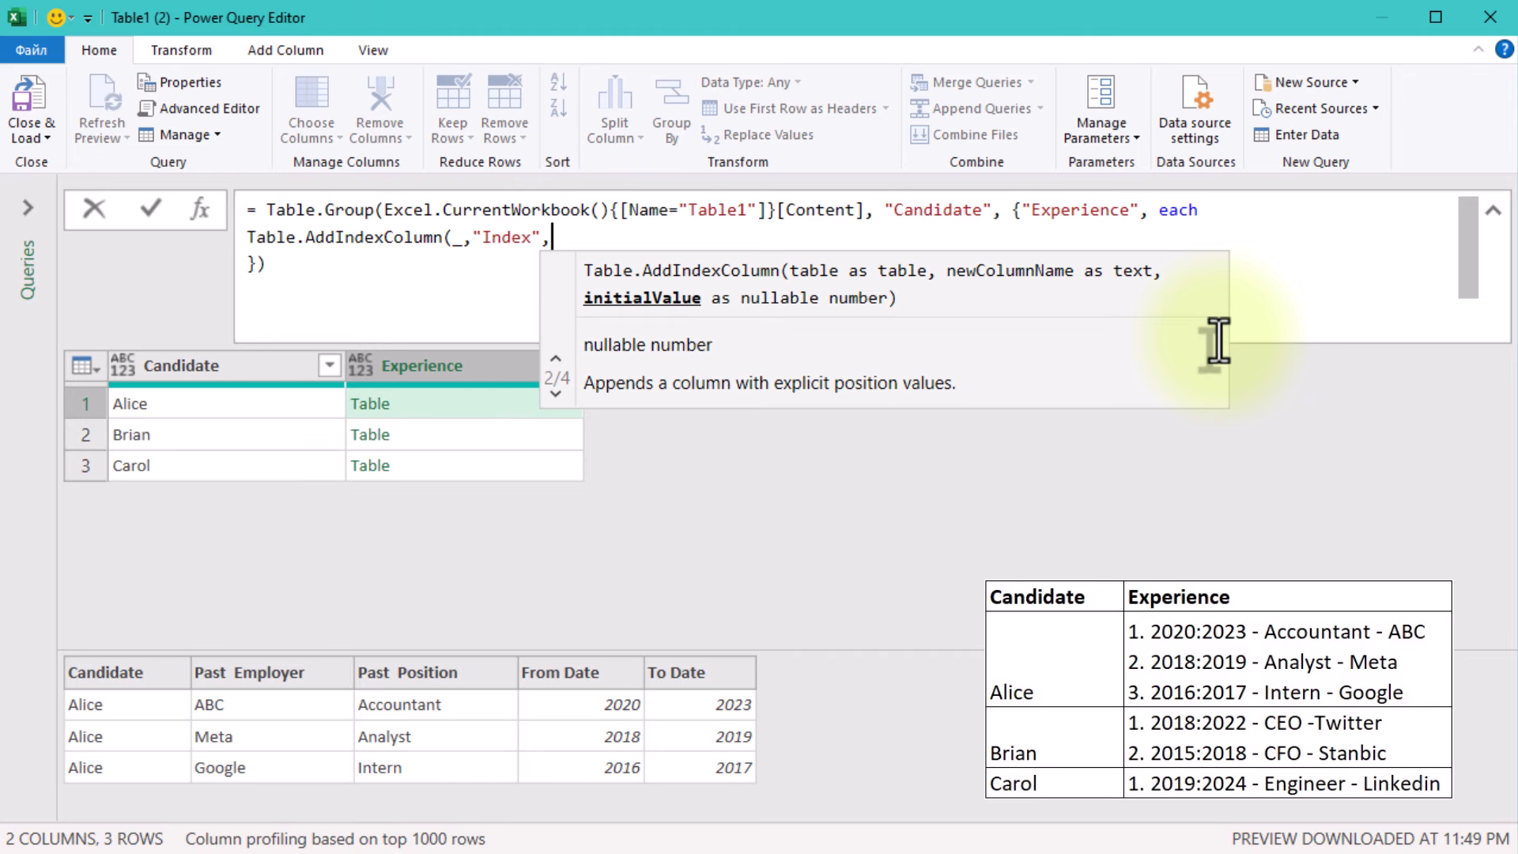
{"action": "type", "text": "1,1)"}
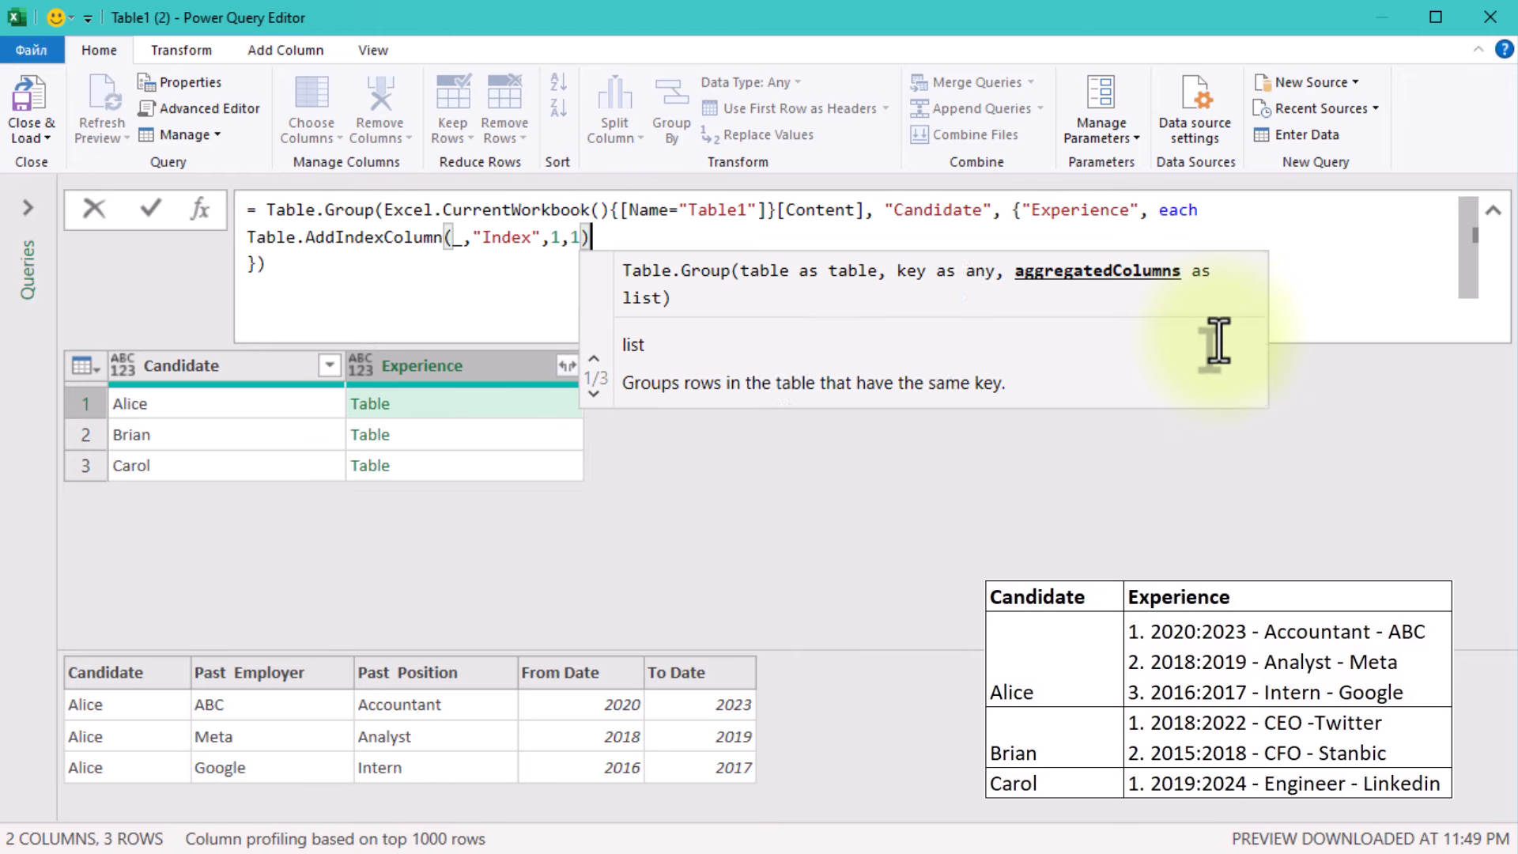
{"action": "left_click", "coordinate": [921, 543]}
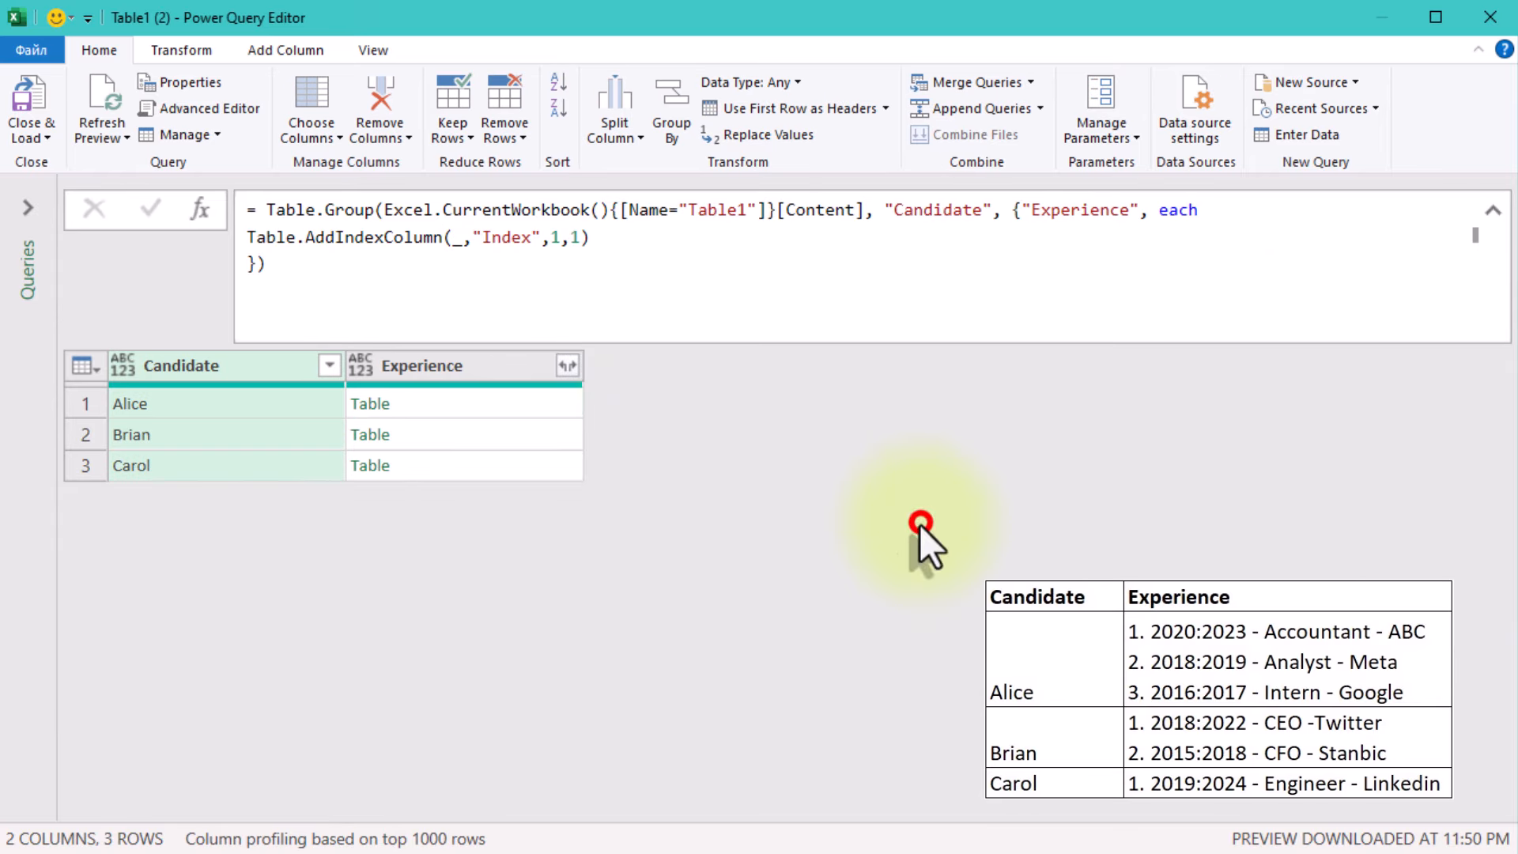
{"action": "left_click", "coordinate": [398, 409]}
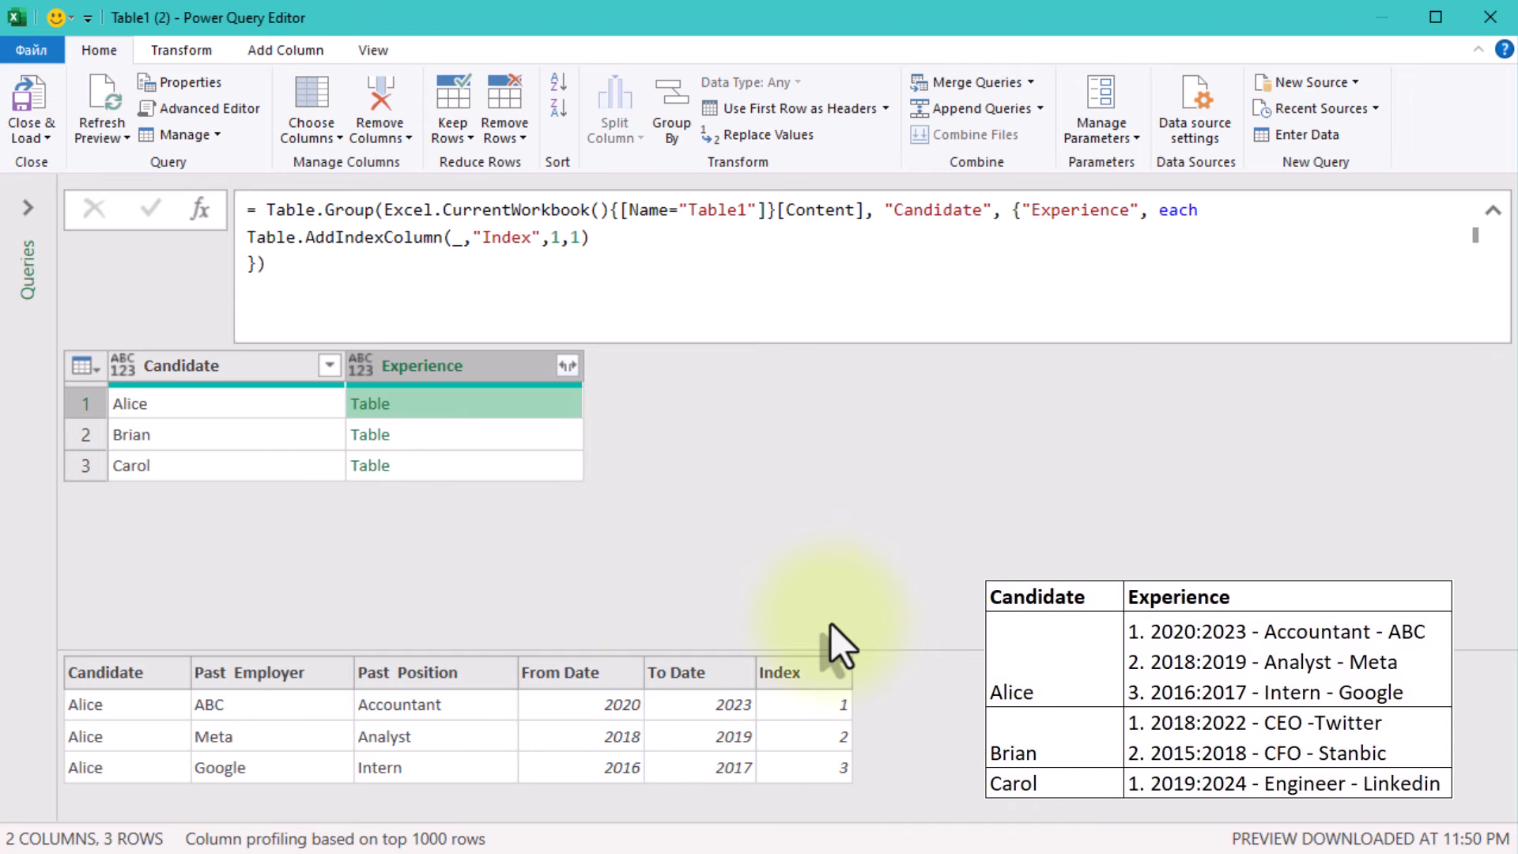
Step: Wrap the Table.AddIndexColumn expression in Table.ToRows and apply the formula
{"action": "left_click", "coordinate": [250, 241]}
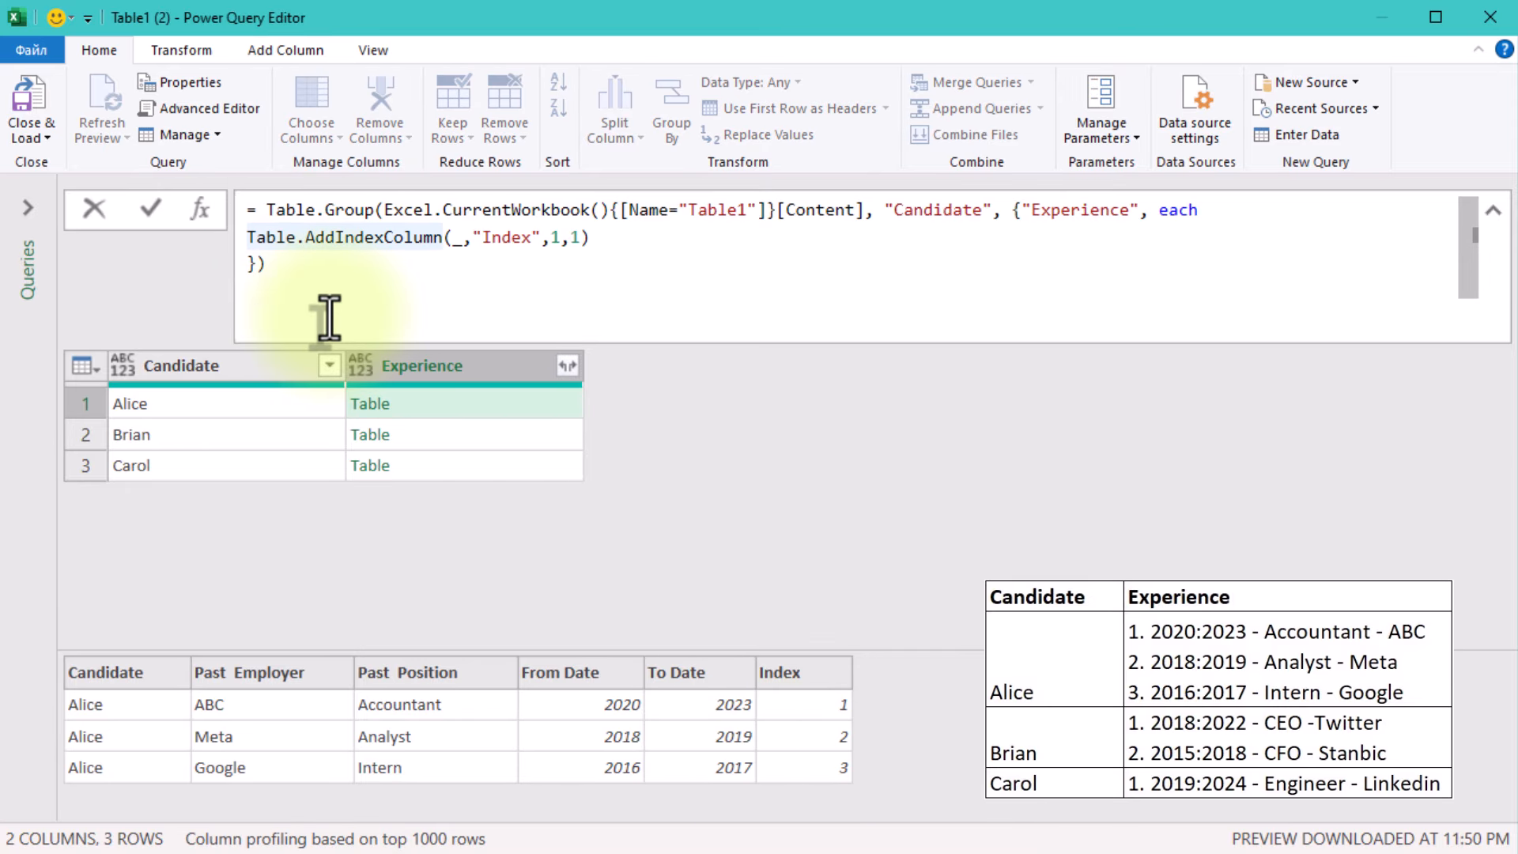
{"action": "type", "text": "Table."}
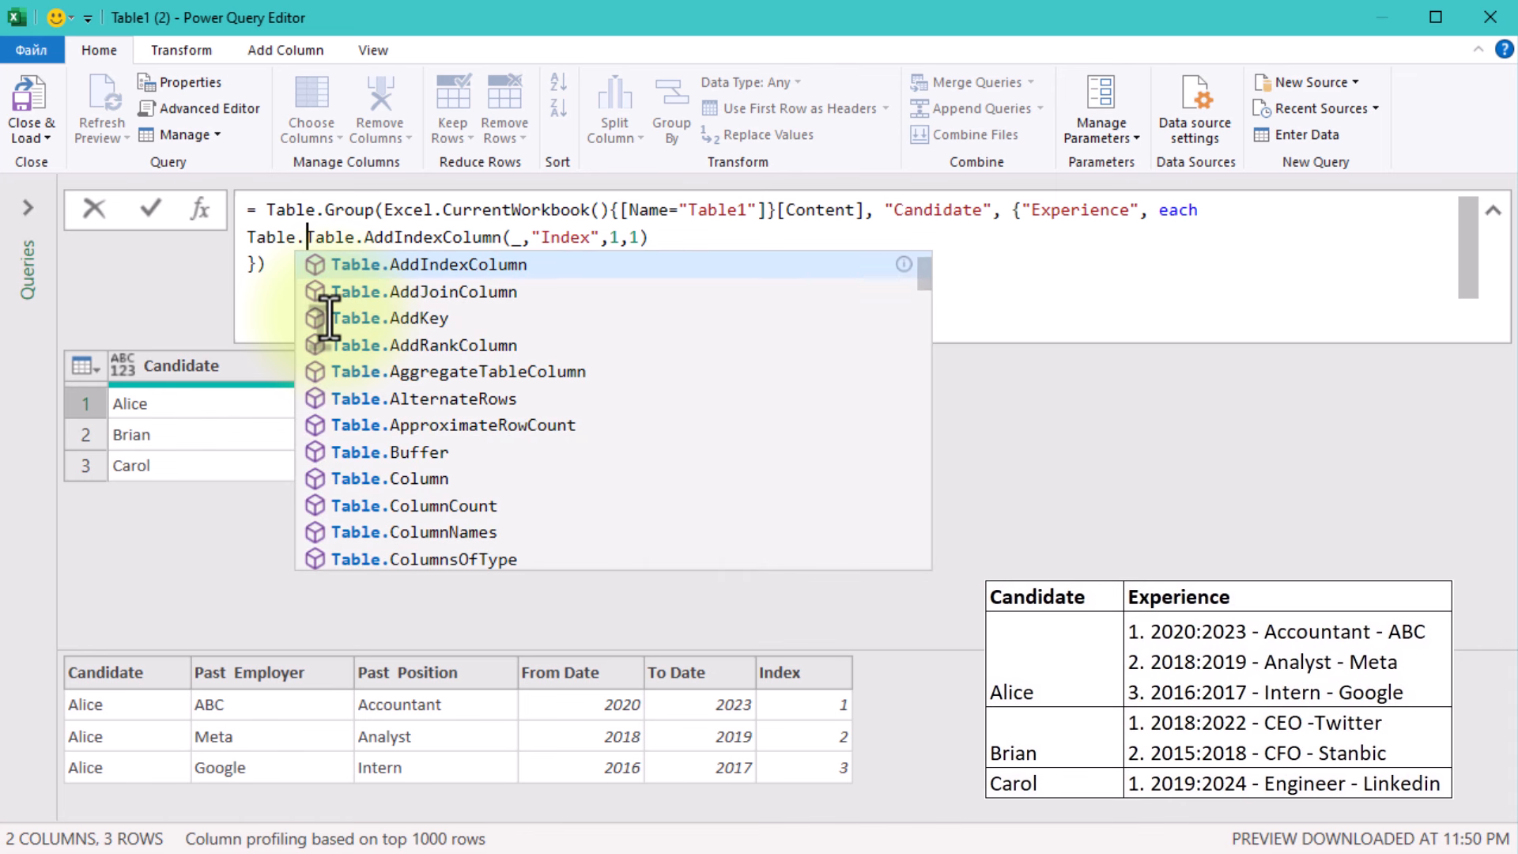
{"action": "scroll", "coordinate": [329, 317], "scroll_direction": "down", "scroll_amount": 15}
{"action": "scroll", "coordinate": [329, 317], "scroll_direction": "up", "scroll_amount": 15}
{"action": "type", "text": "ToRow"}
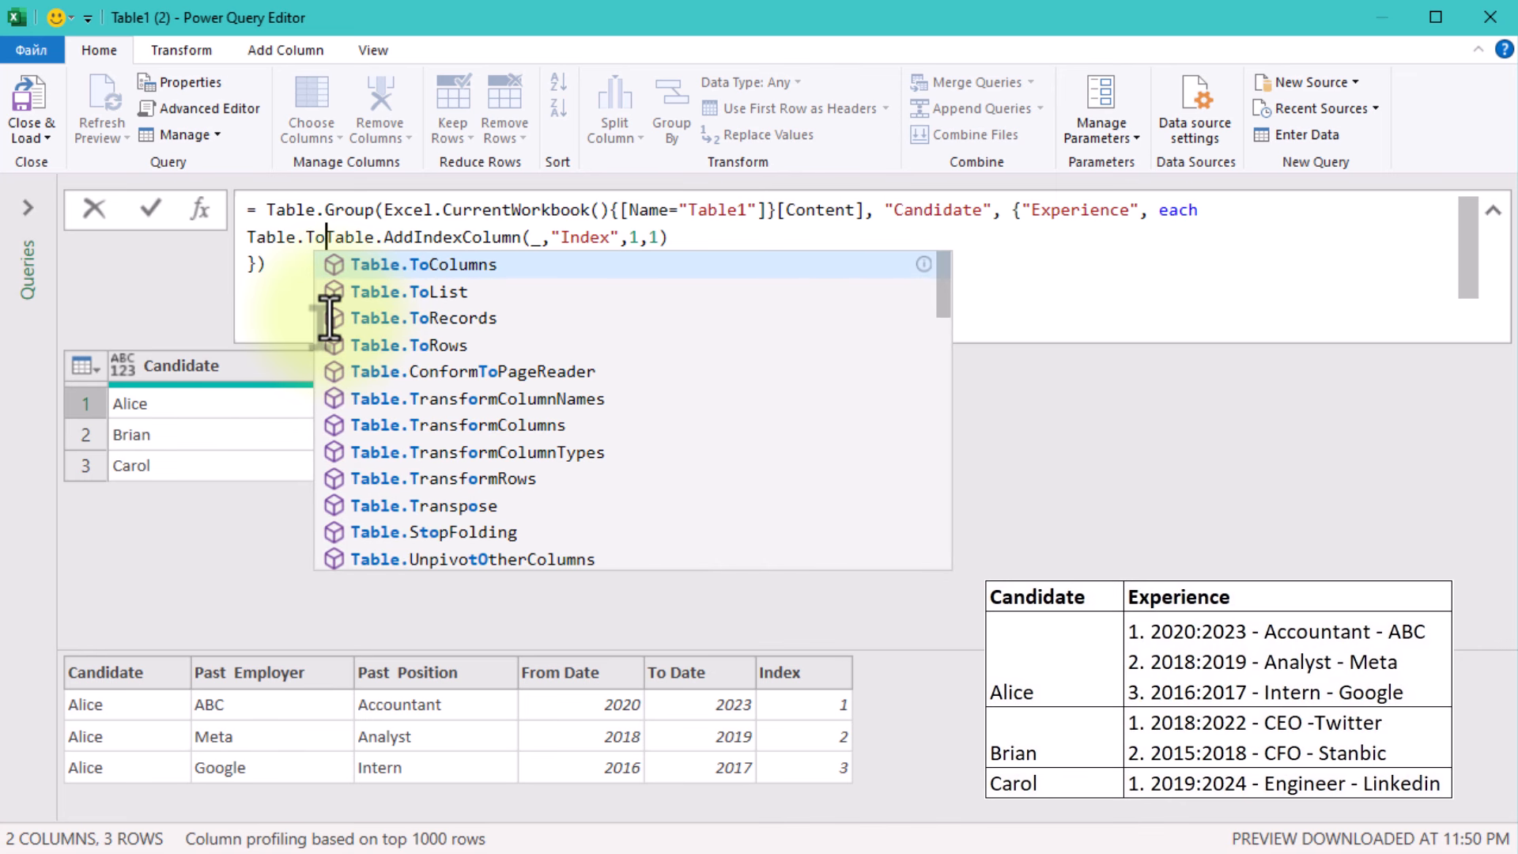
{"action": "type", "text": "s"}
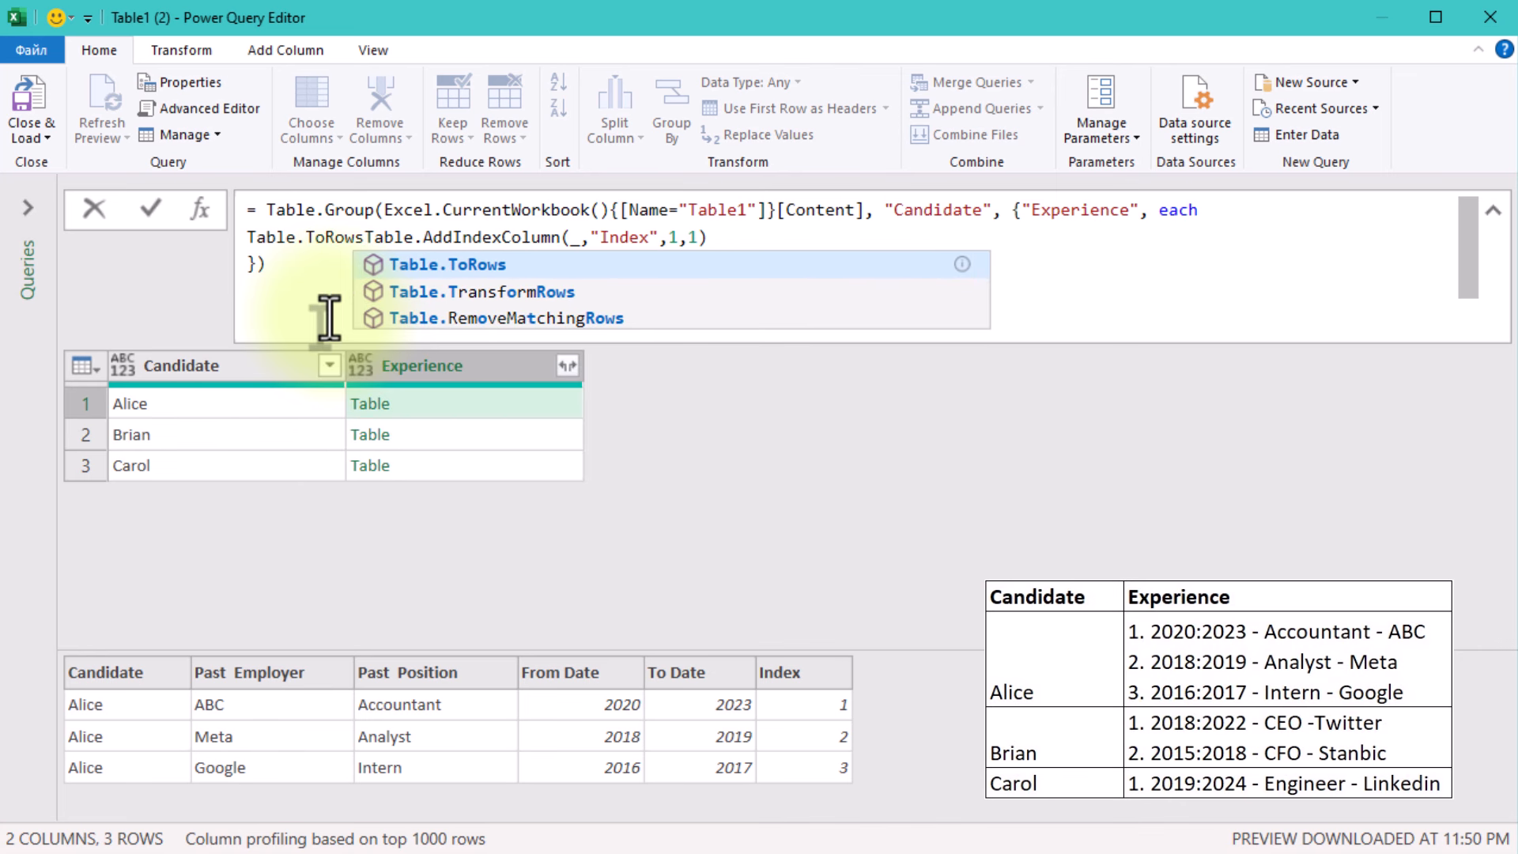
{"action": "type", "text": "("}
{"action": "key", "text": "End"}
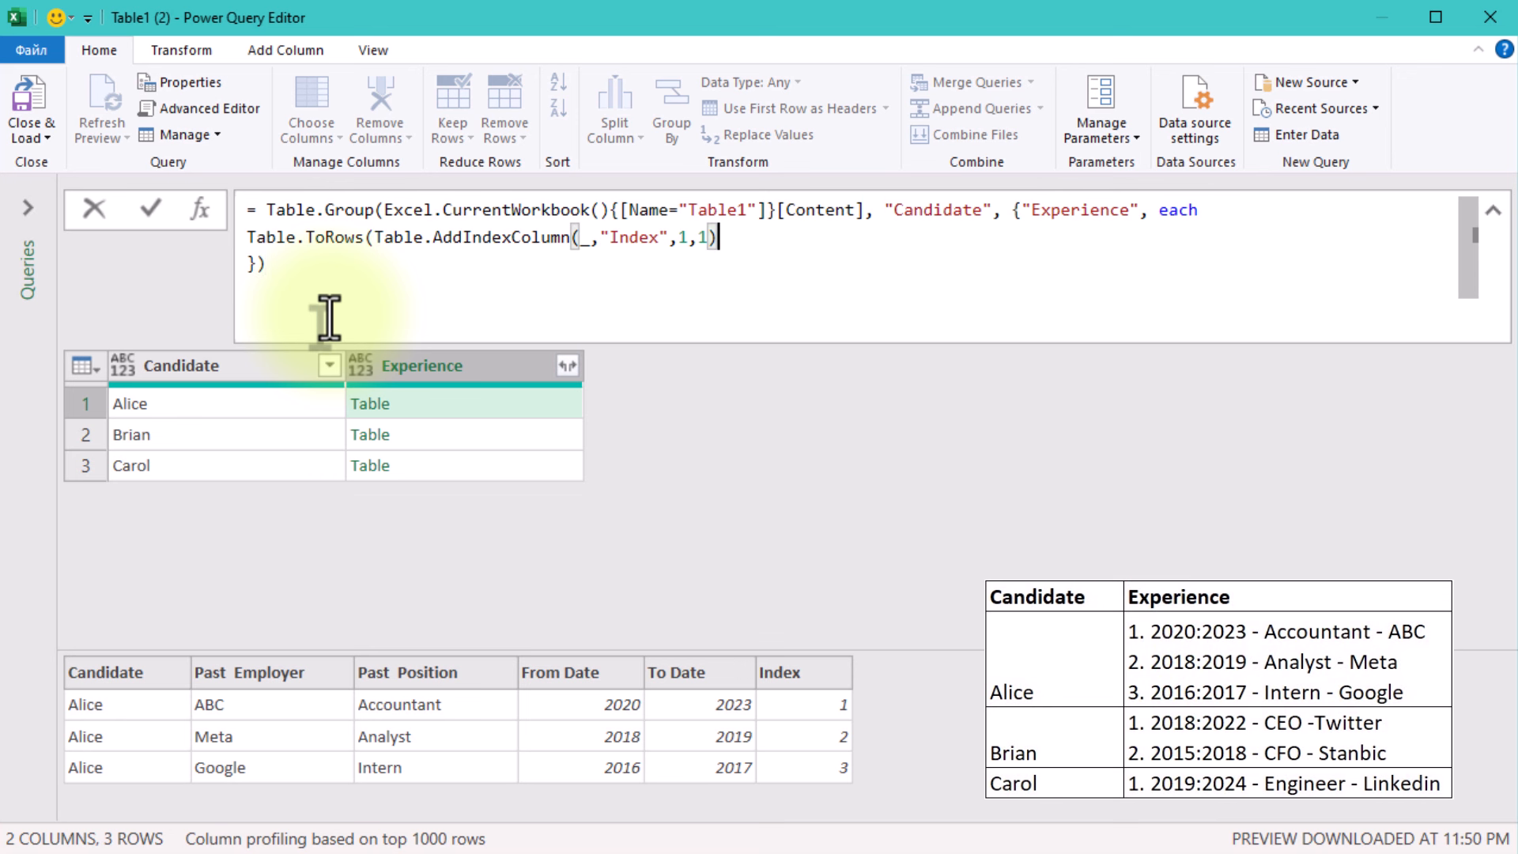
{"action": "type", "text": ")"}
{"action": "left_click", "coordinate": [655, 499]}
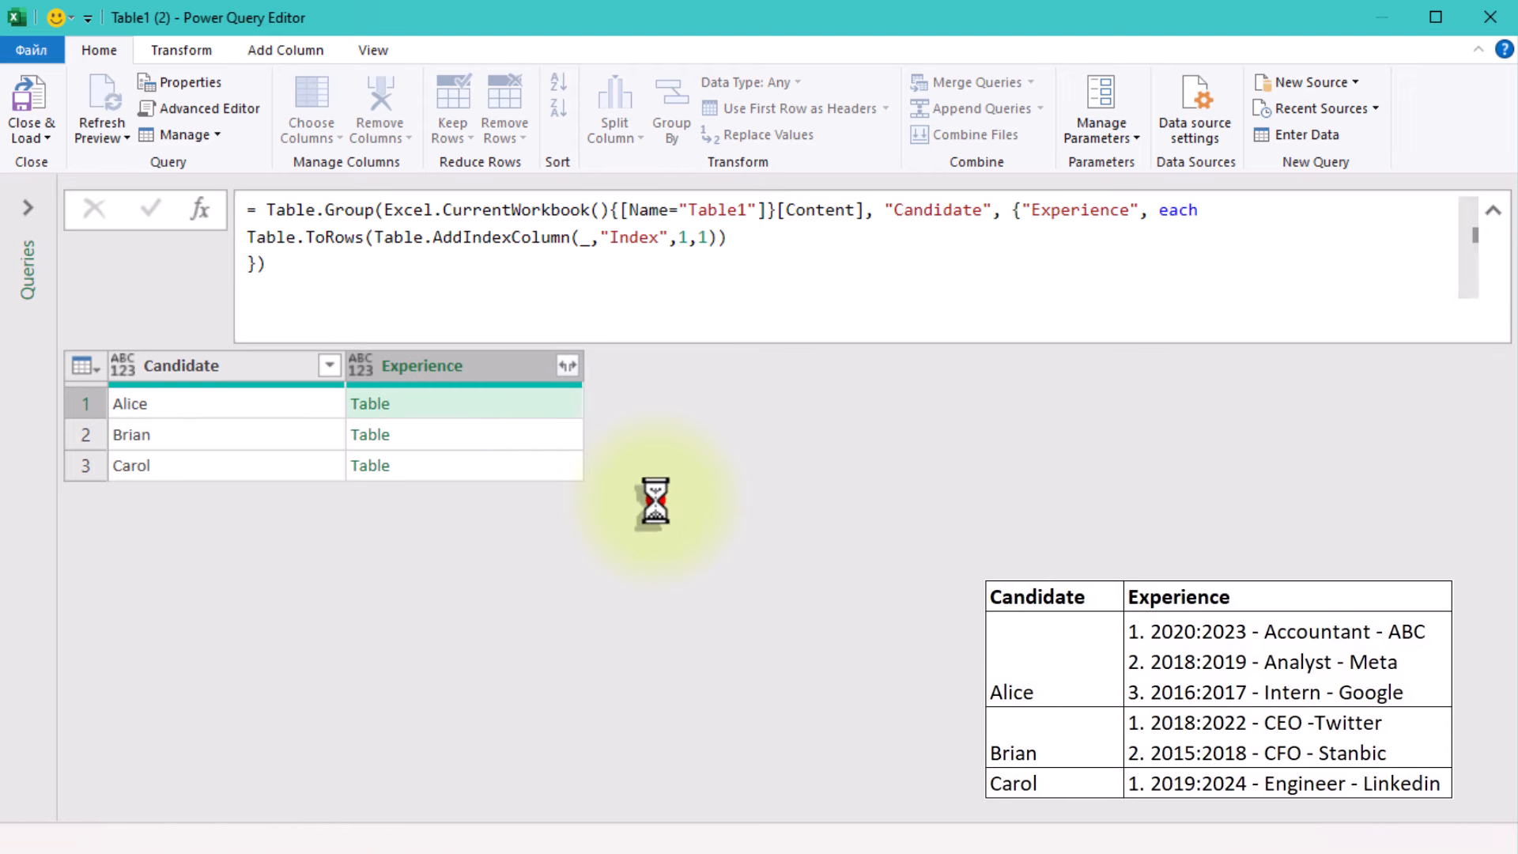
Step: Preview the first candidate's nested lists, and wrap the Table.ToRows expression in List.Transform with the transformation each _{0}
{"action": "left_click", "coordinate": [499, 412]}
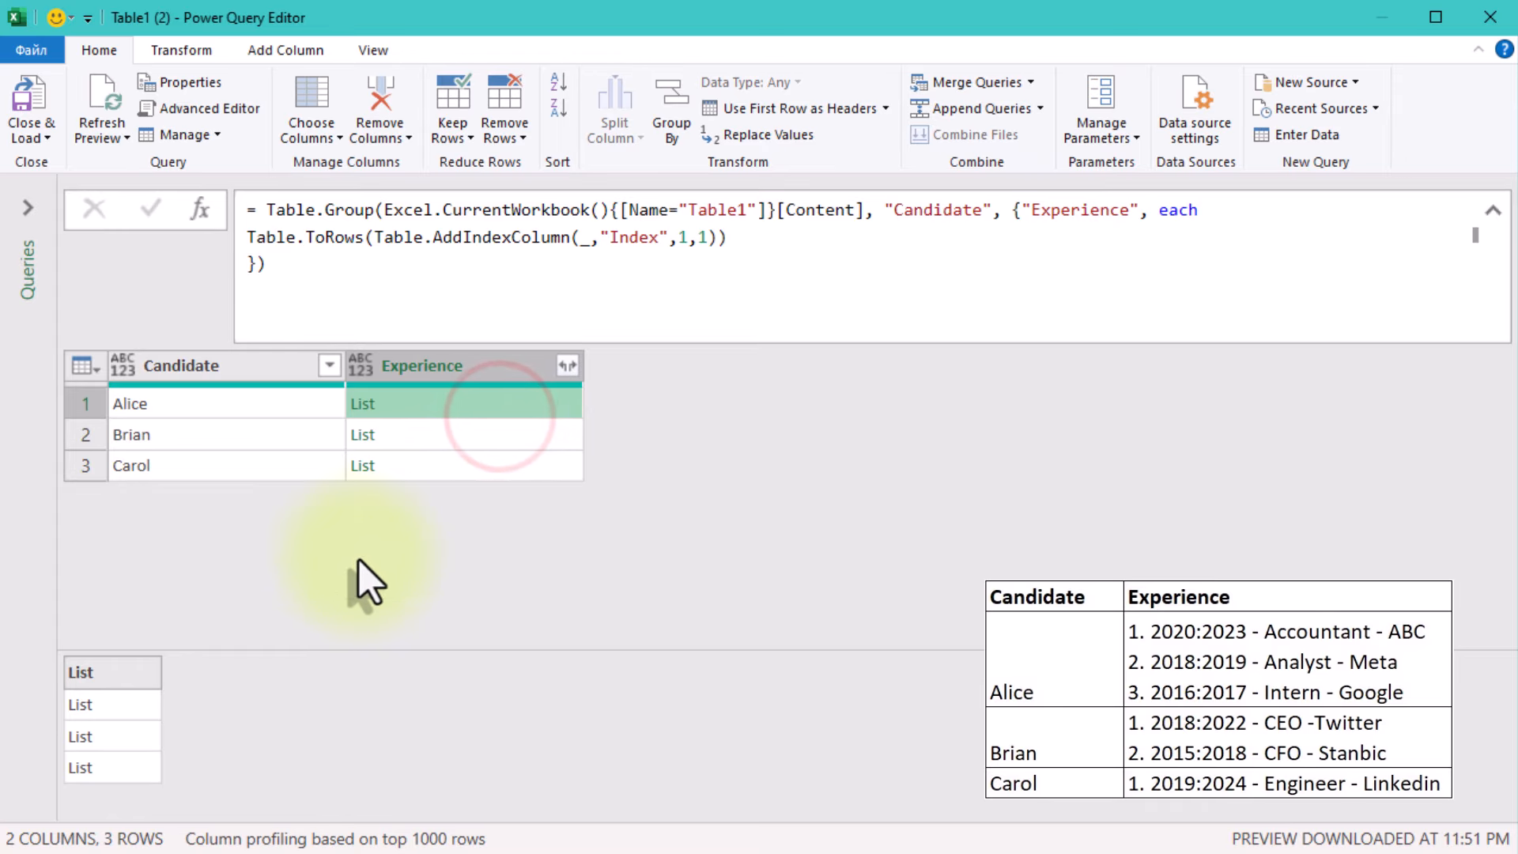
{"action": "left_click", "coordinate": [134, 755]}
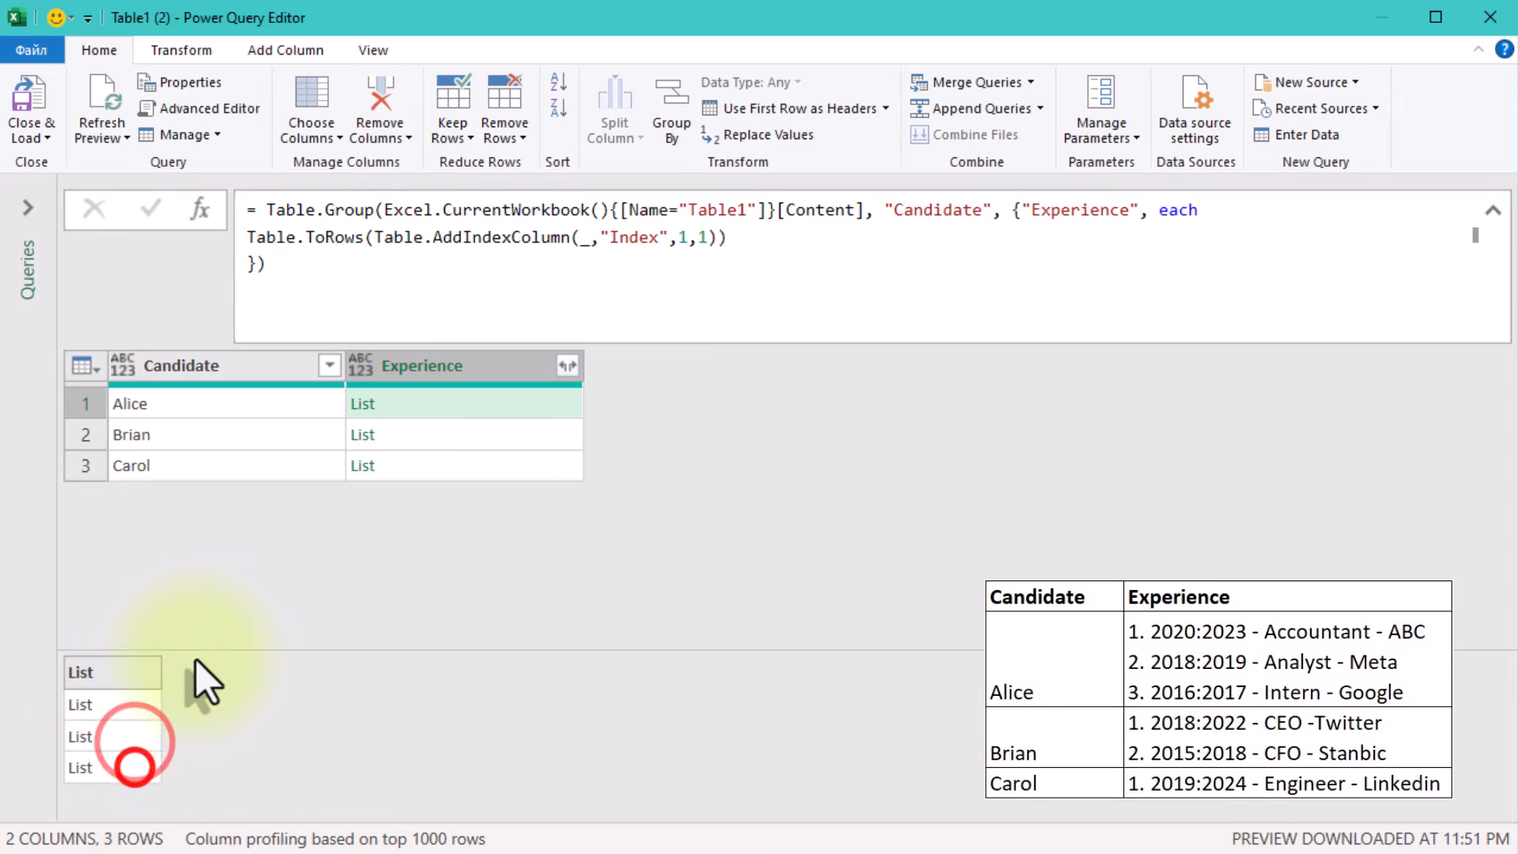
{"action": "left_click", "coordinate": [716, 238]}
{"action": "type", "text": "1"}
{"action": "left_click", "coordinate": [245, 237]}
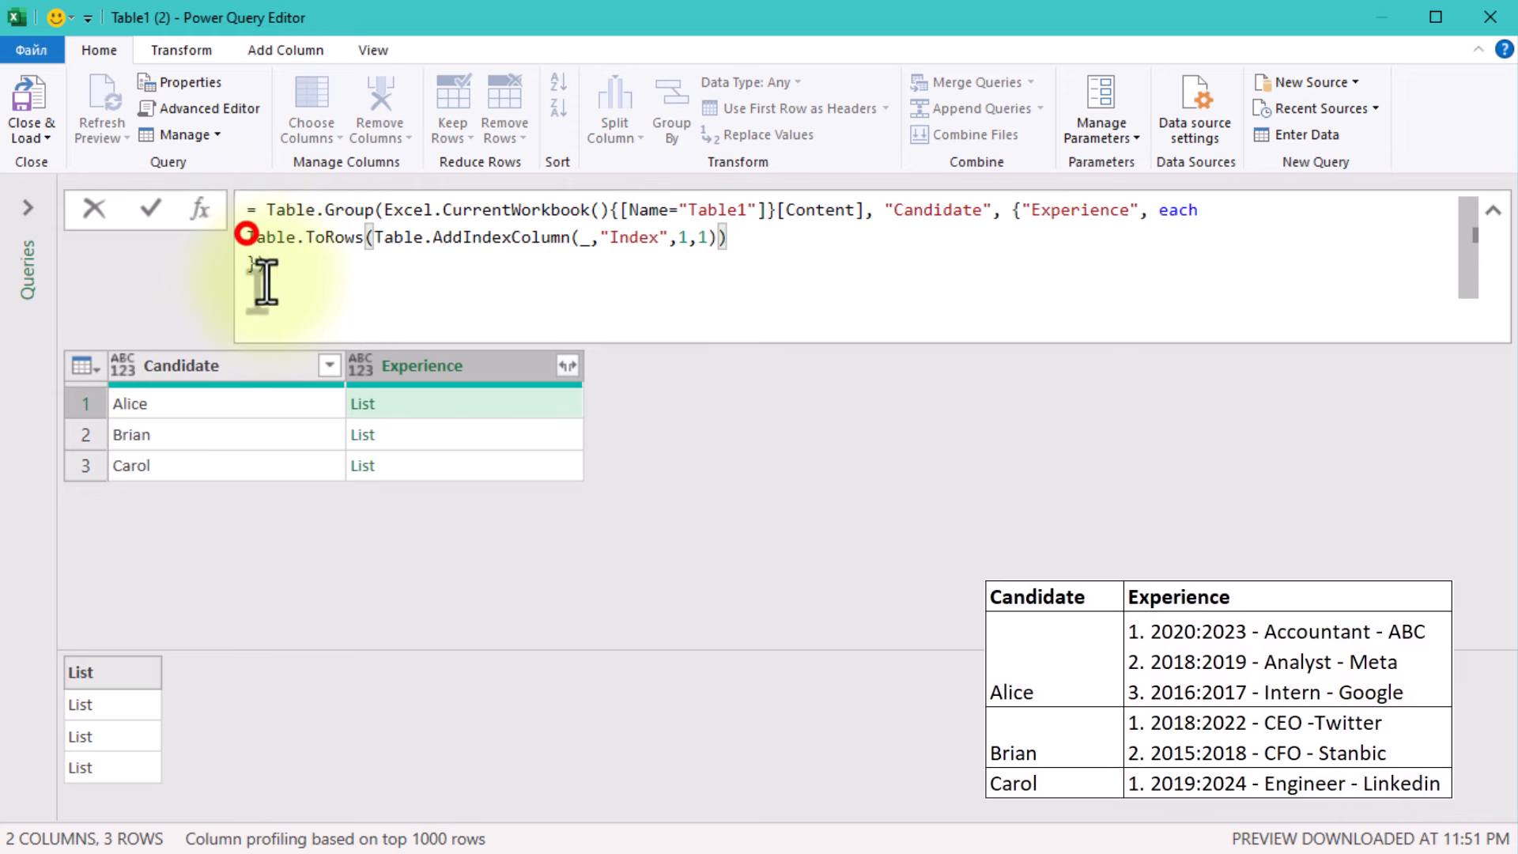
{"action": "type", "text": "List."}
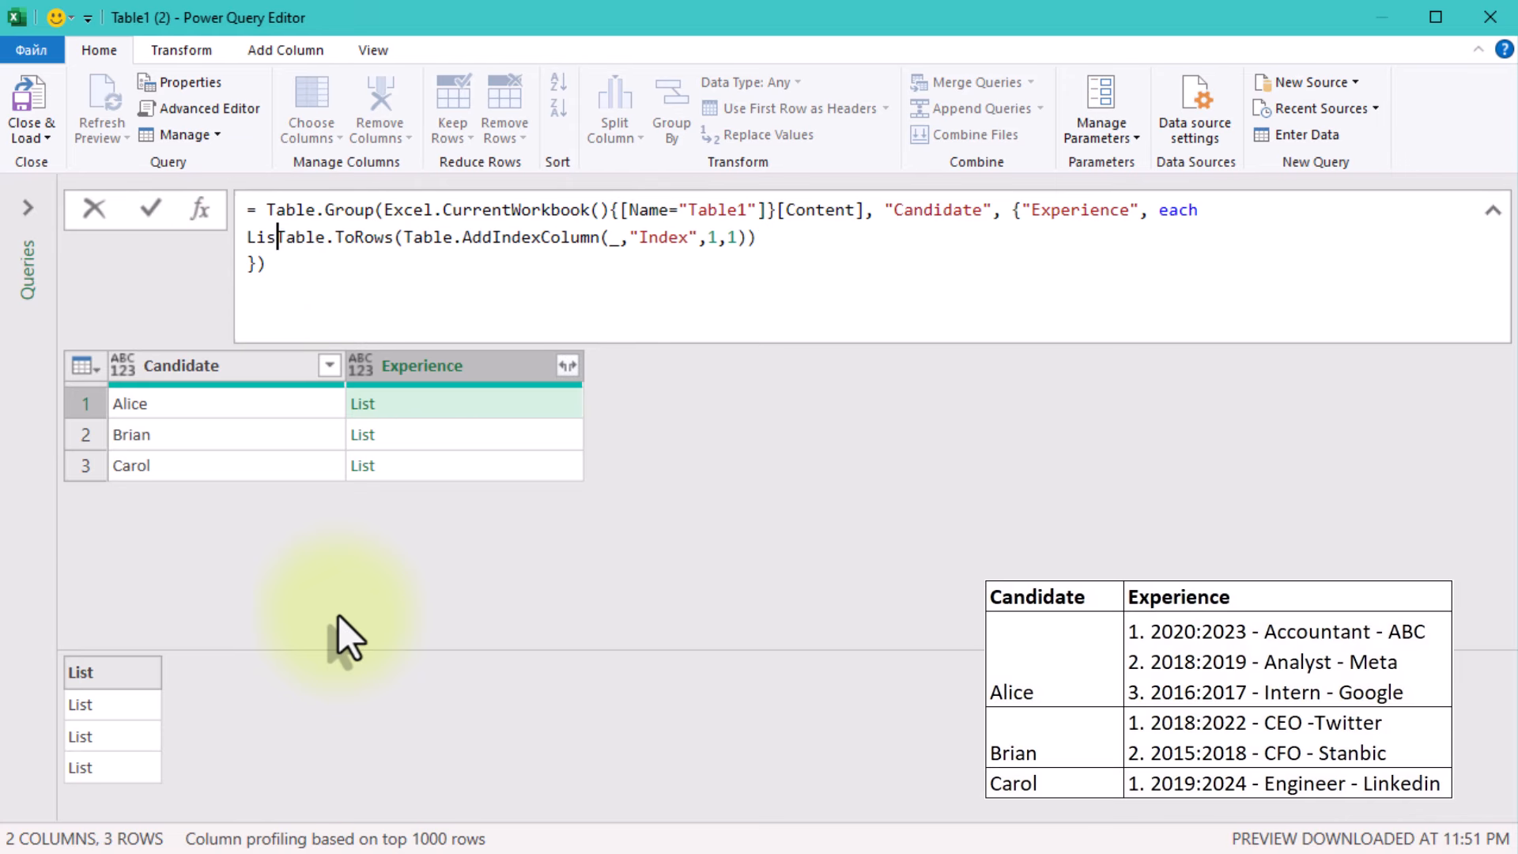
{"action": "type", "text": "Transfo"}
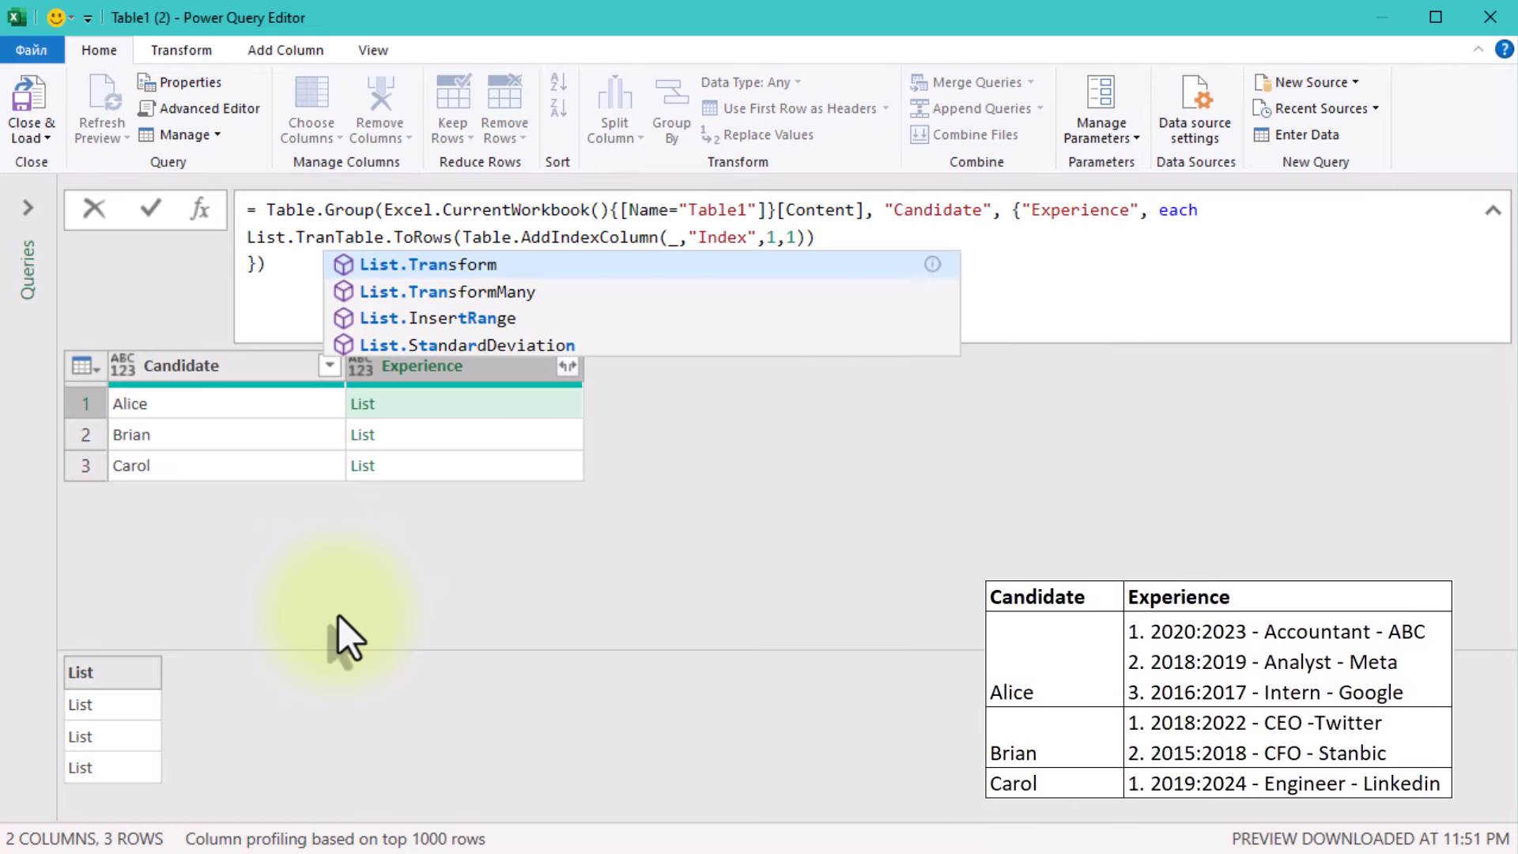
{"action": "type", "text": "rm("}
{"action": "key", "text": "End"}
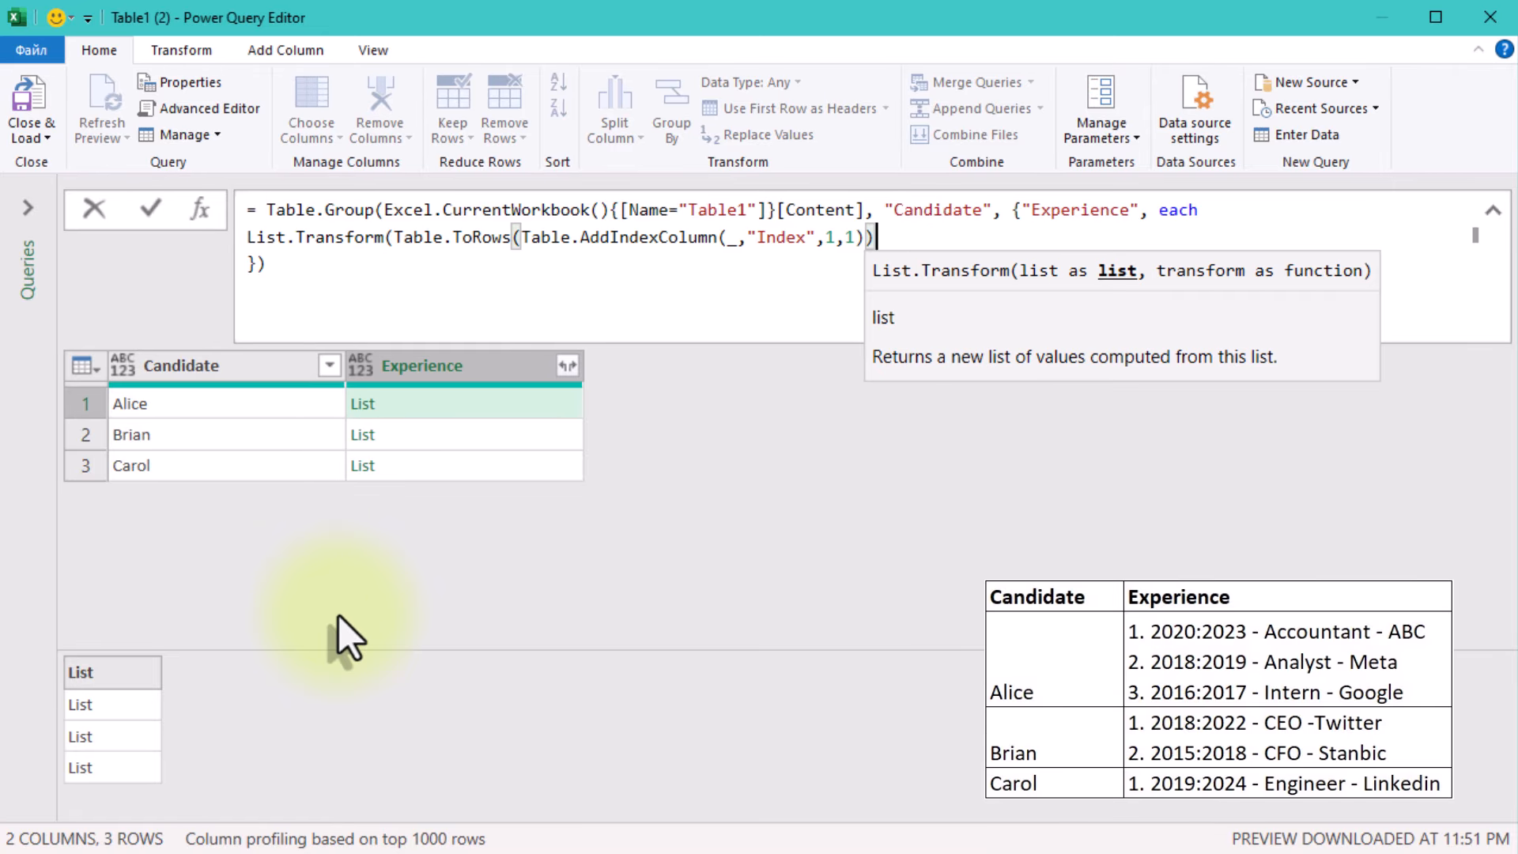
{"action": "type", "text": ", each"}
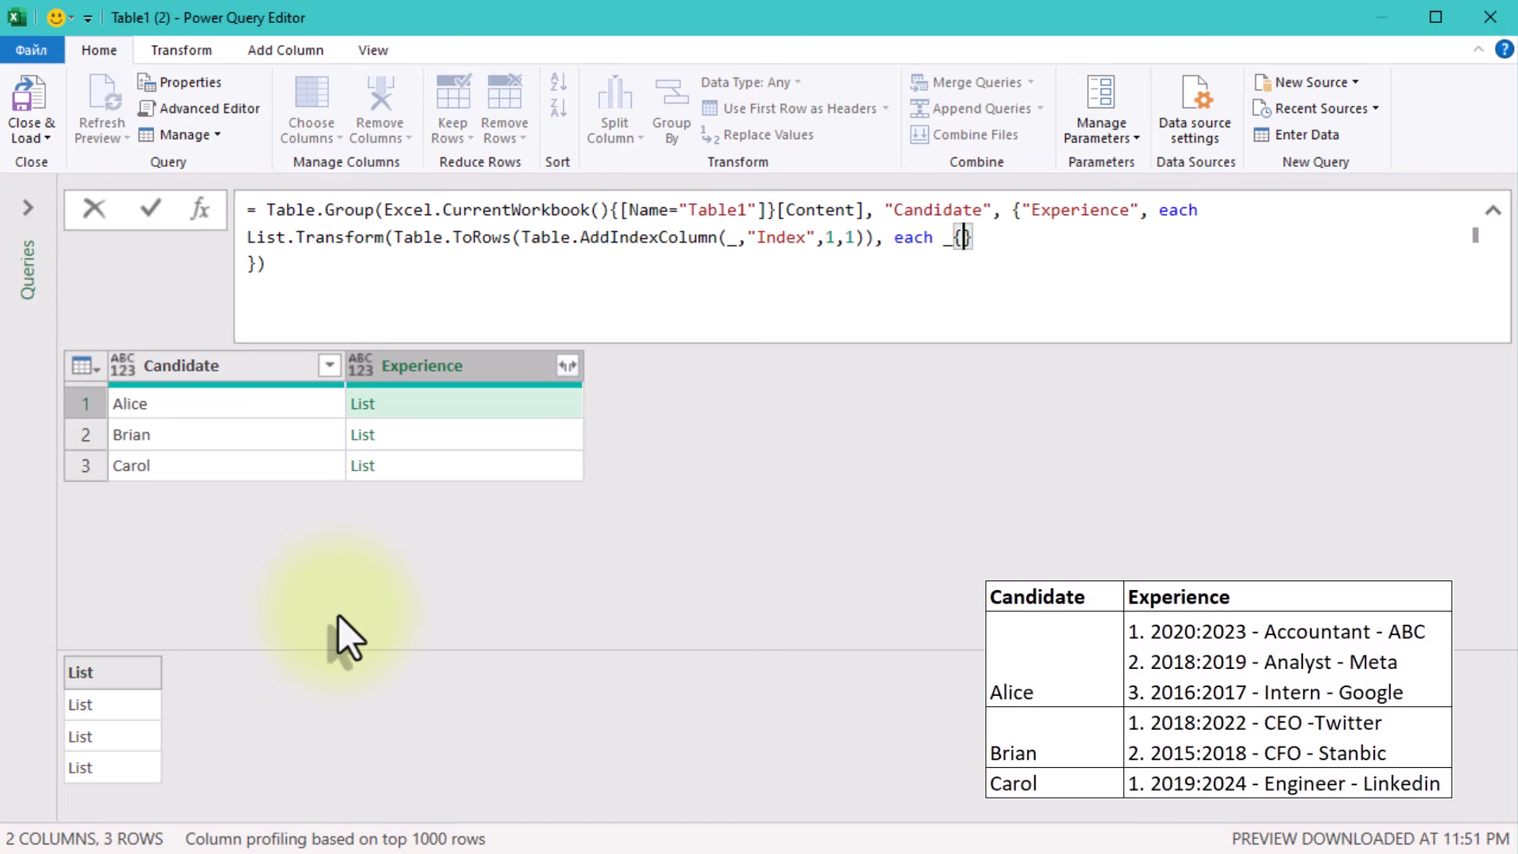
{"action": "type", "text": " _{0})"}
{"action": "key", "text": "Return"}
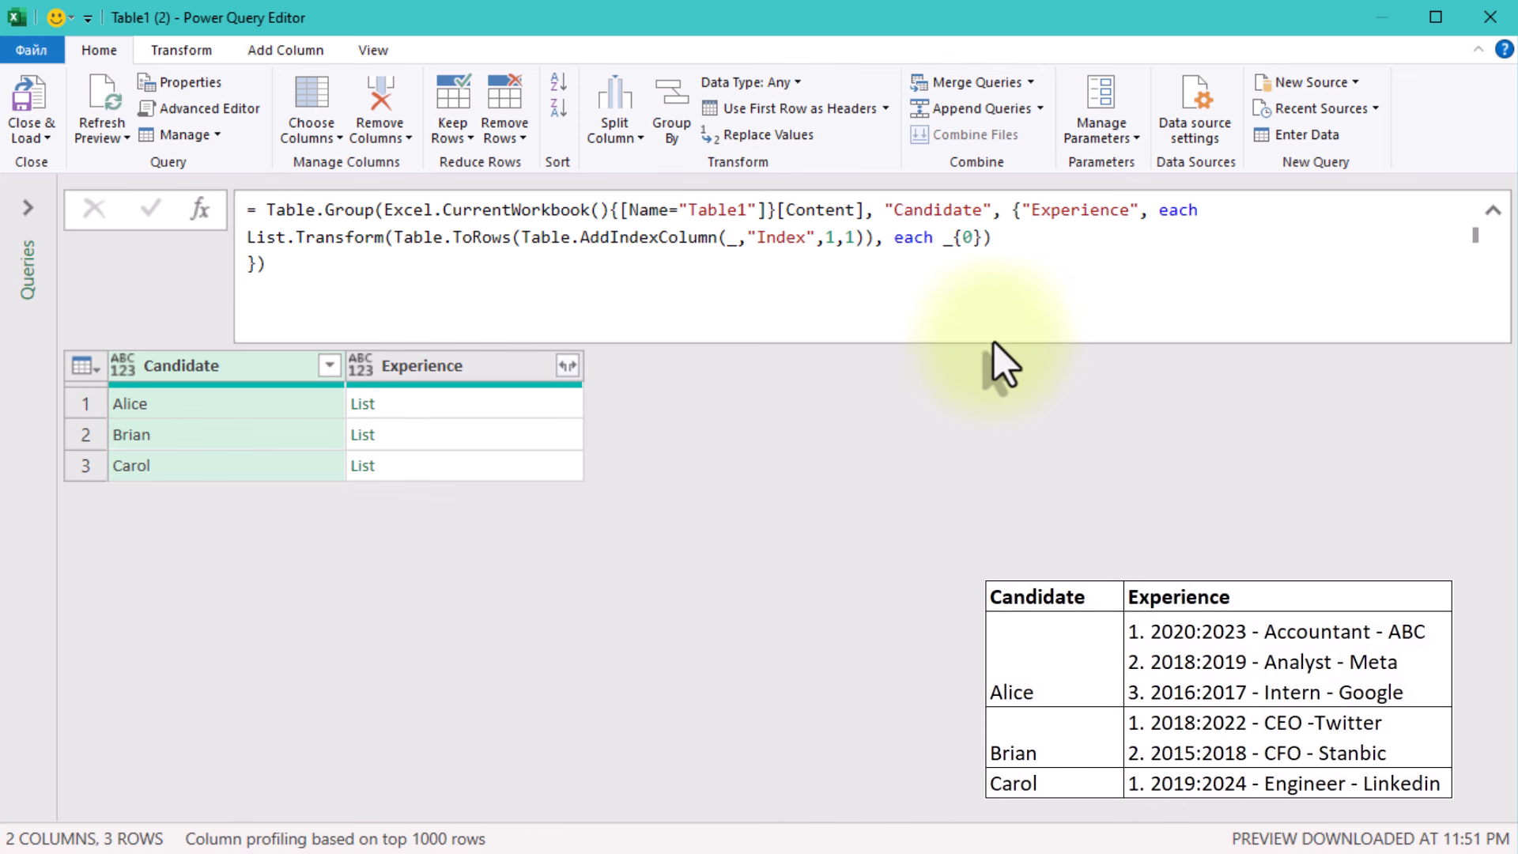
Step: Preview the Experience list of each of the three candidates to check which column index 0 returns
{"action": "left_click", "coordinate": [463, 397]}
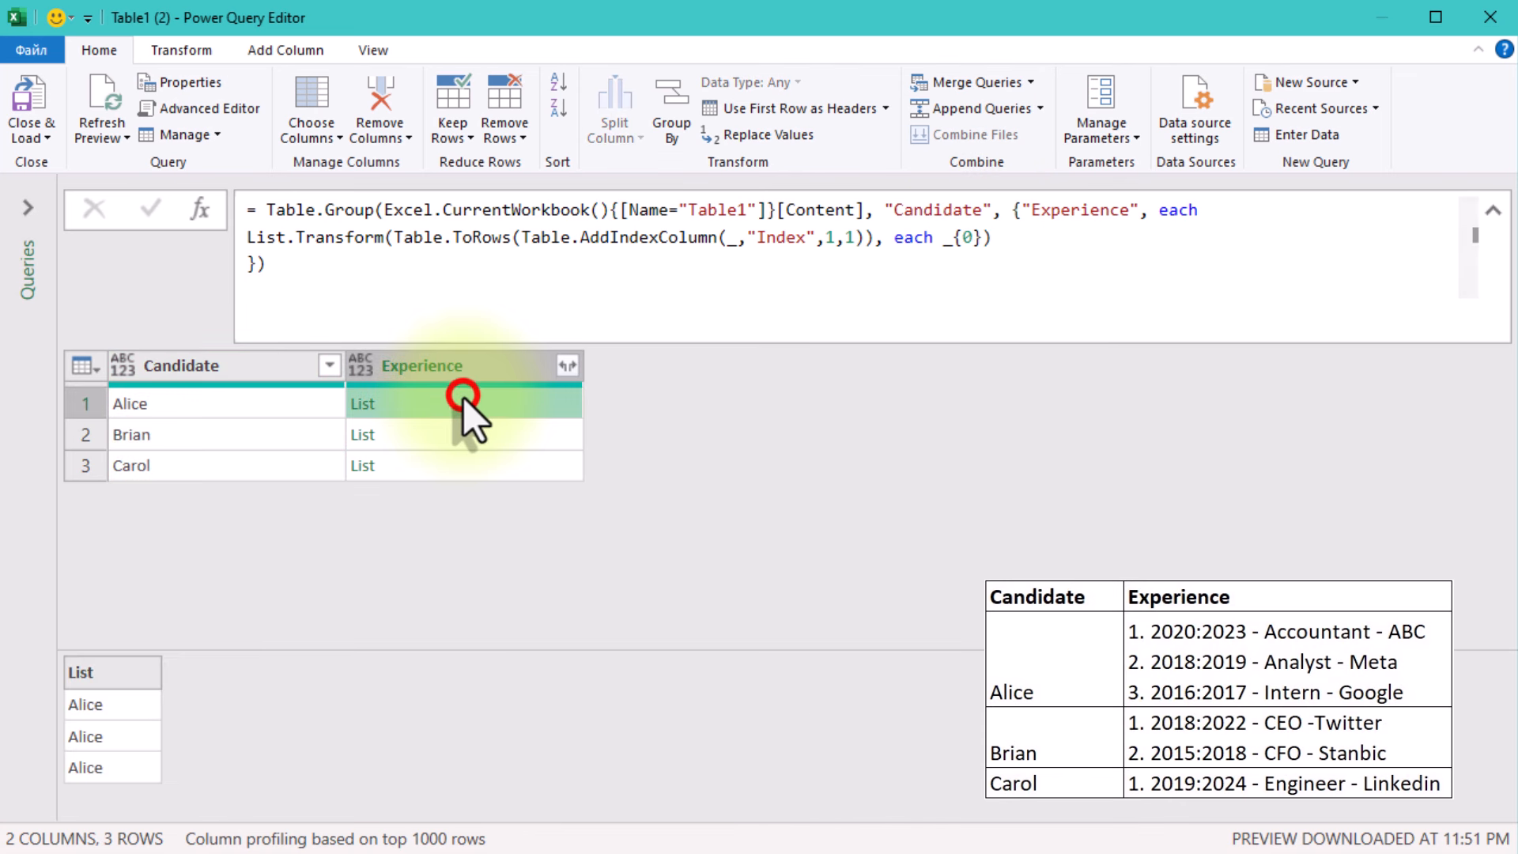
{"action": "left_click", "coordinate": [445, 434]}
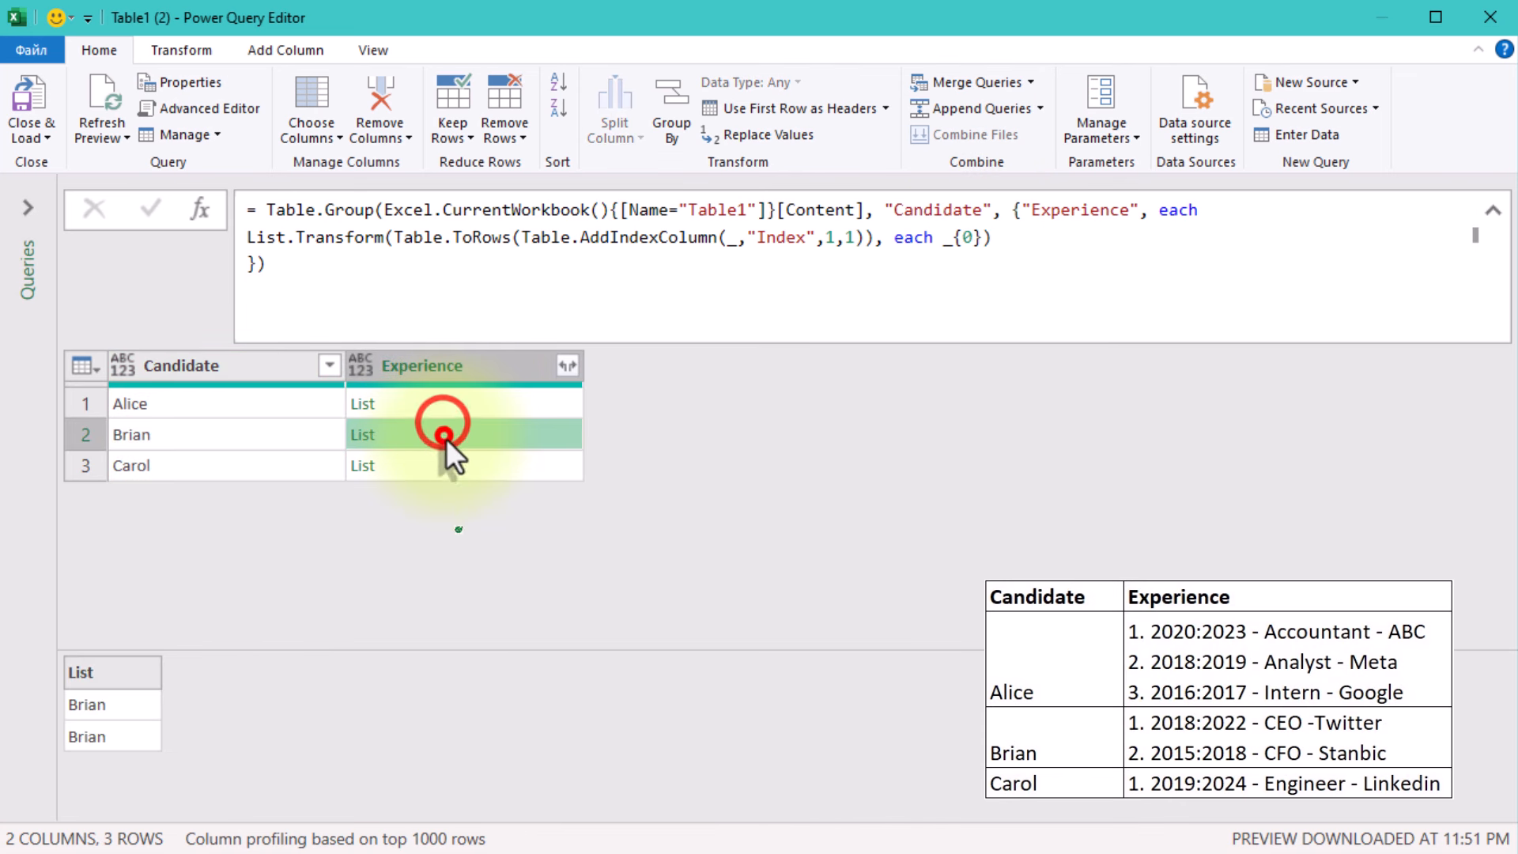
{"action": "left_click", "coordinate": [443, 465]}
Step: Change the transformation to each _{1}, apply it, and preview the Experience lists of the three candidates
{"action": "left_click", "coordinate": [963, 240]}
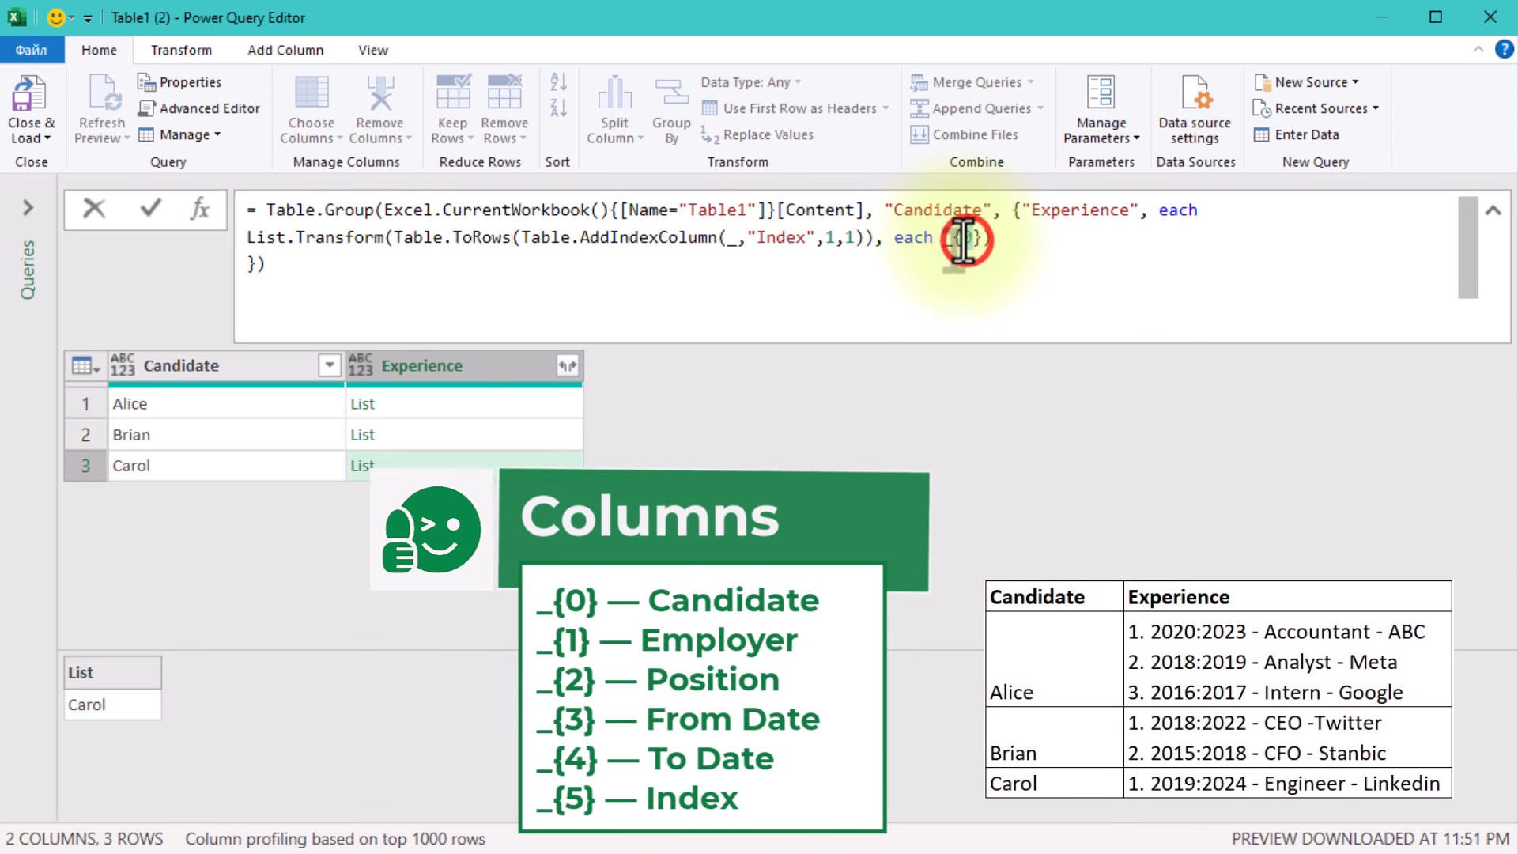
{"action": "type", "text": "1"}
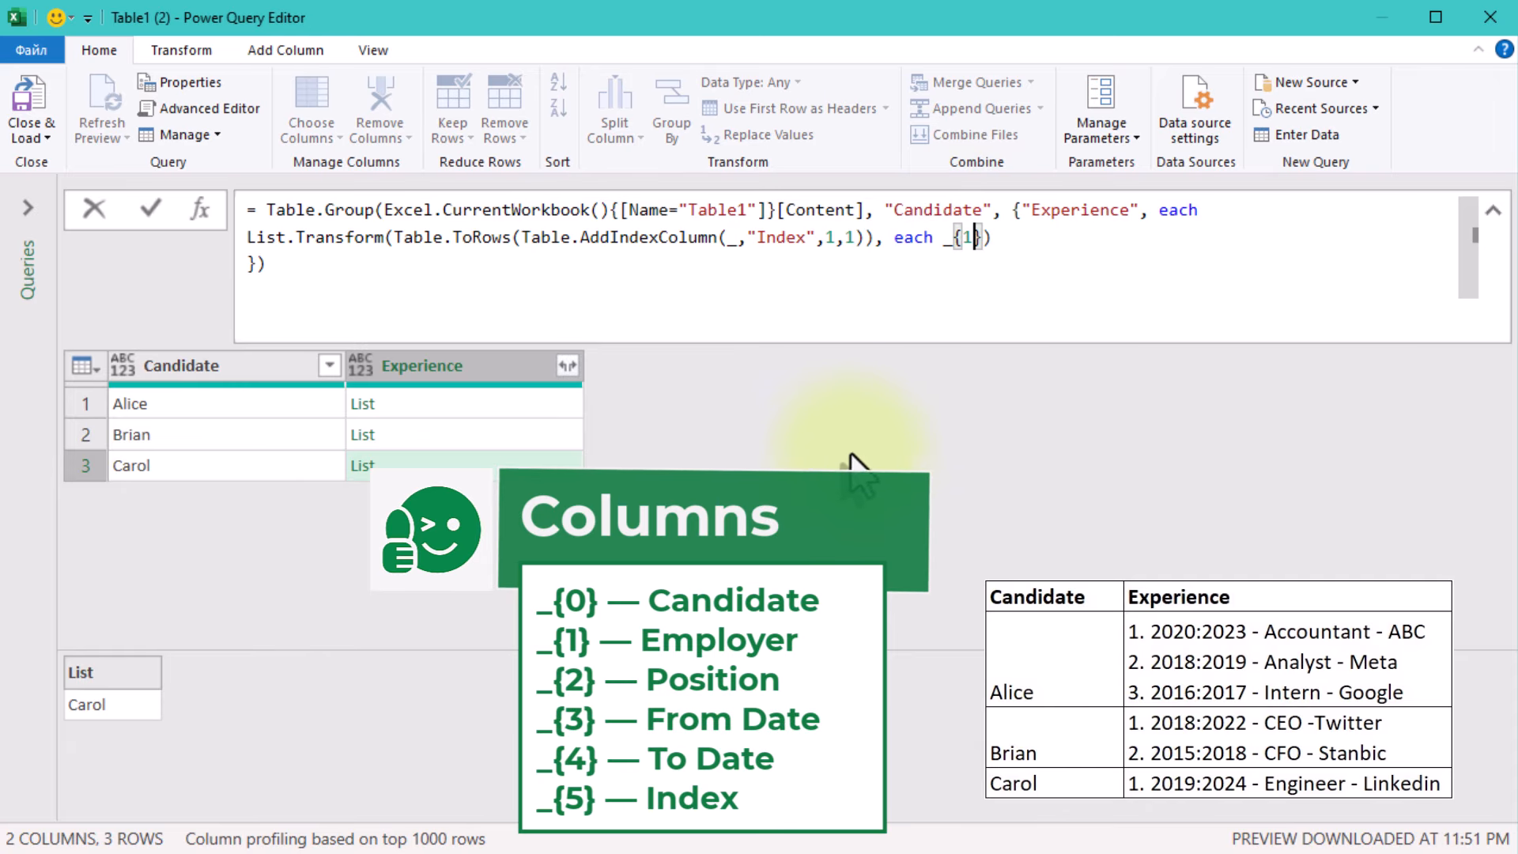
{"action": "key", "text": "Return"}
{"action": "left_click", "coordinate": [449, 406]}
{"action": "left_click", "coordinate": [460, 432]}
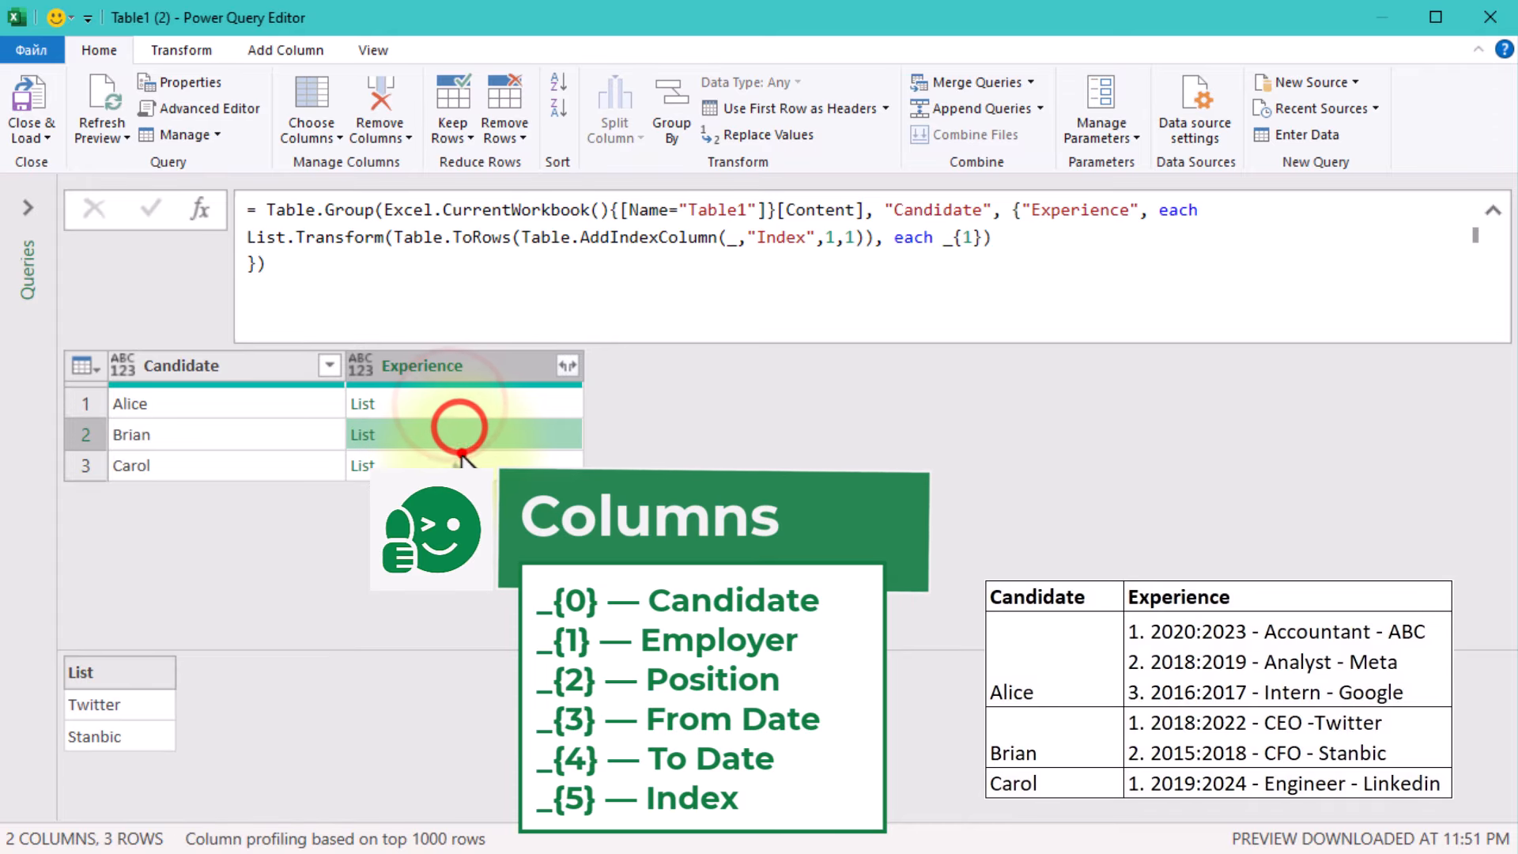
{"action": "left_click", "coordinate": [459, 465]}
Step: Set the transformation to each _{5} so it returns the index column, and preview the candidates' lists
{"action": "double_click", "coordinate": [961, 237]}
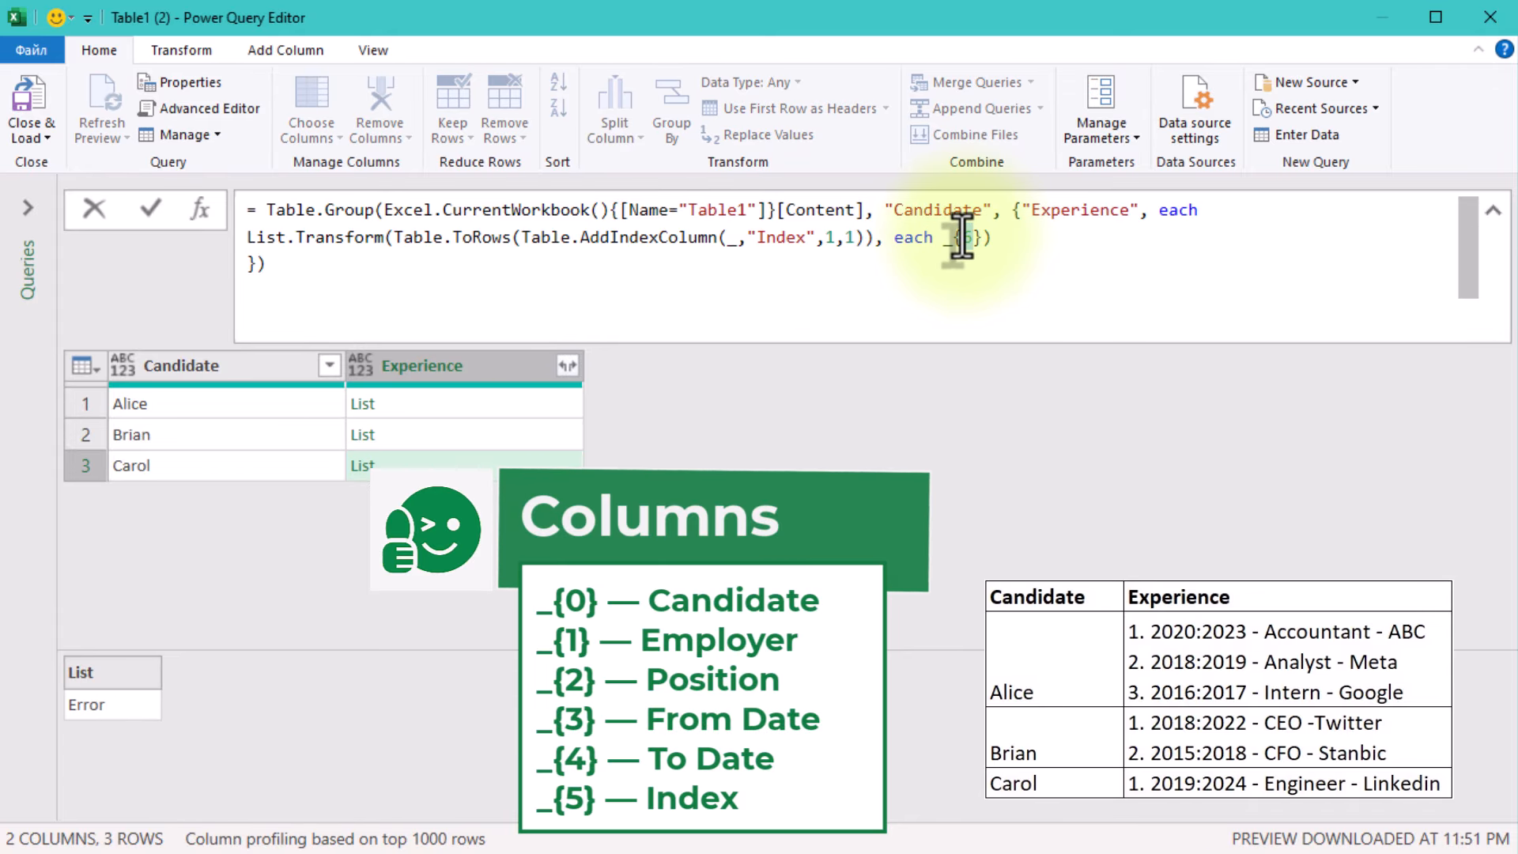
{"action": "type", "text": "5"}
{"action": "left_click", "coordinate": [979, 416]}
{"action": "left_click", "coordinate": [885, 465]}
{"action": "left_click", "coordinate": [583, 421]}
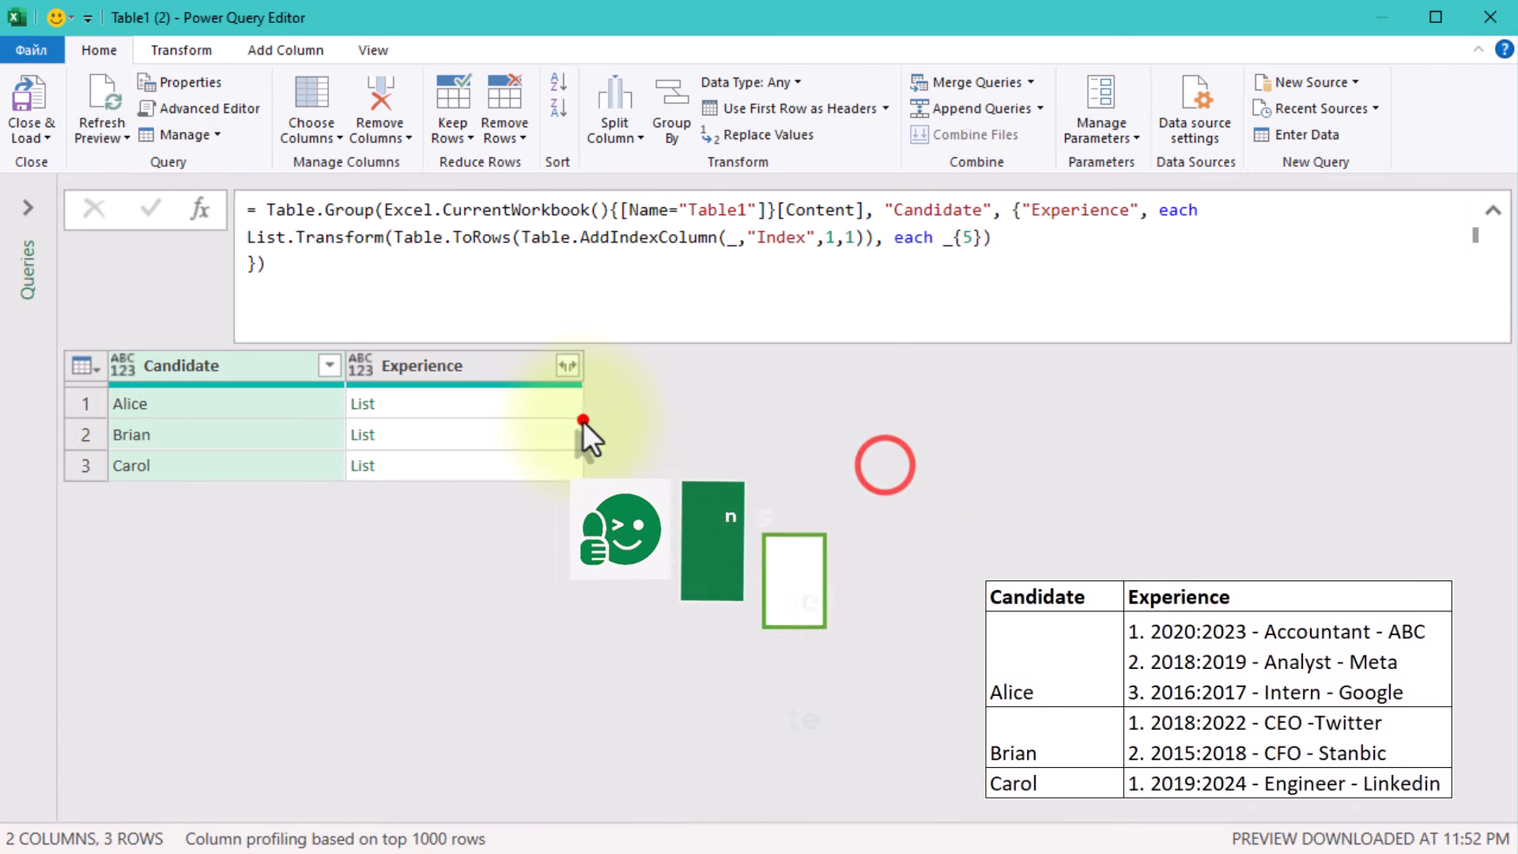
{"action": "left_click", "coordinate": [543, 433]}
{"action": "left_click", "coordinate": [545, 463]}
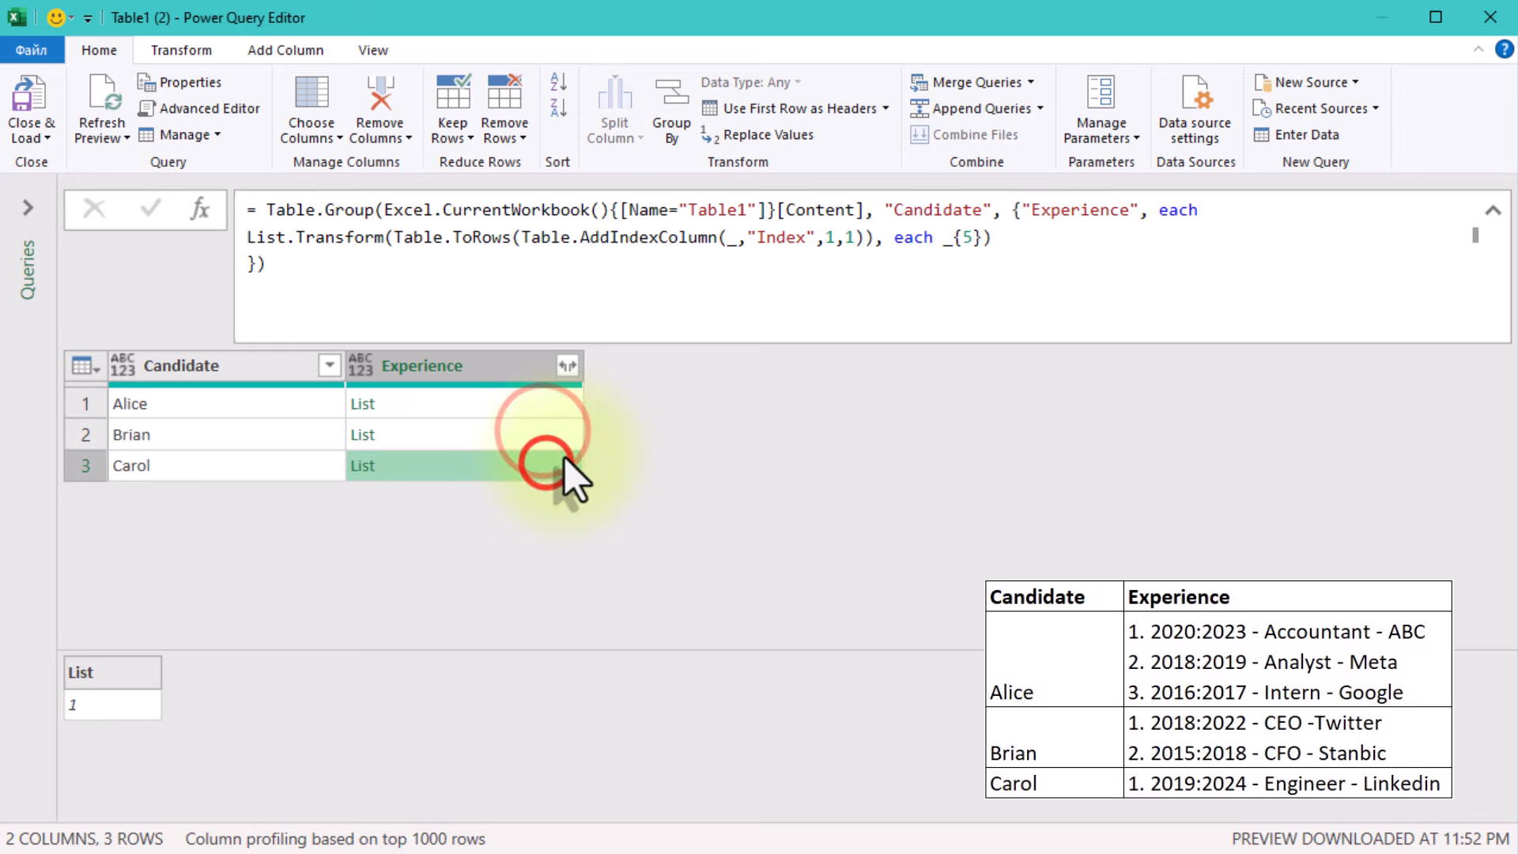
Step: Append &". " to _{5} in the transformation, apply the formula, and preview the first candidate's list
{"action": "left_click", "coordinate": [980, 238]}
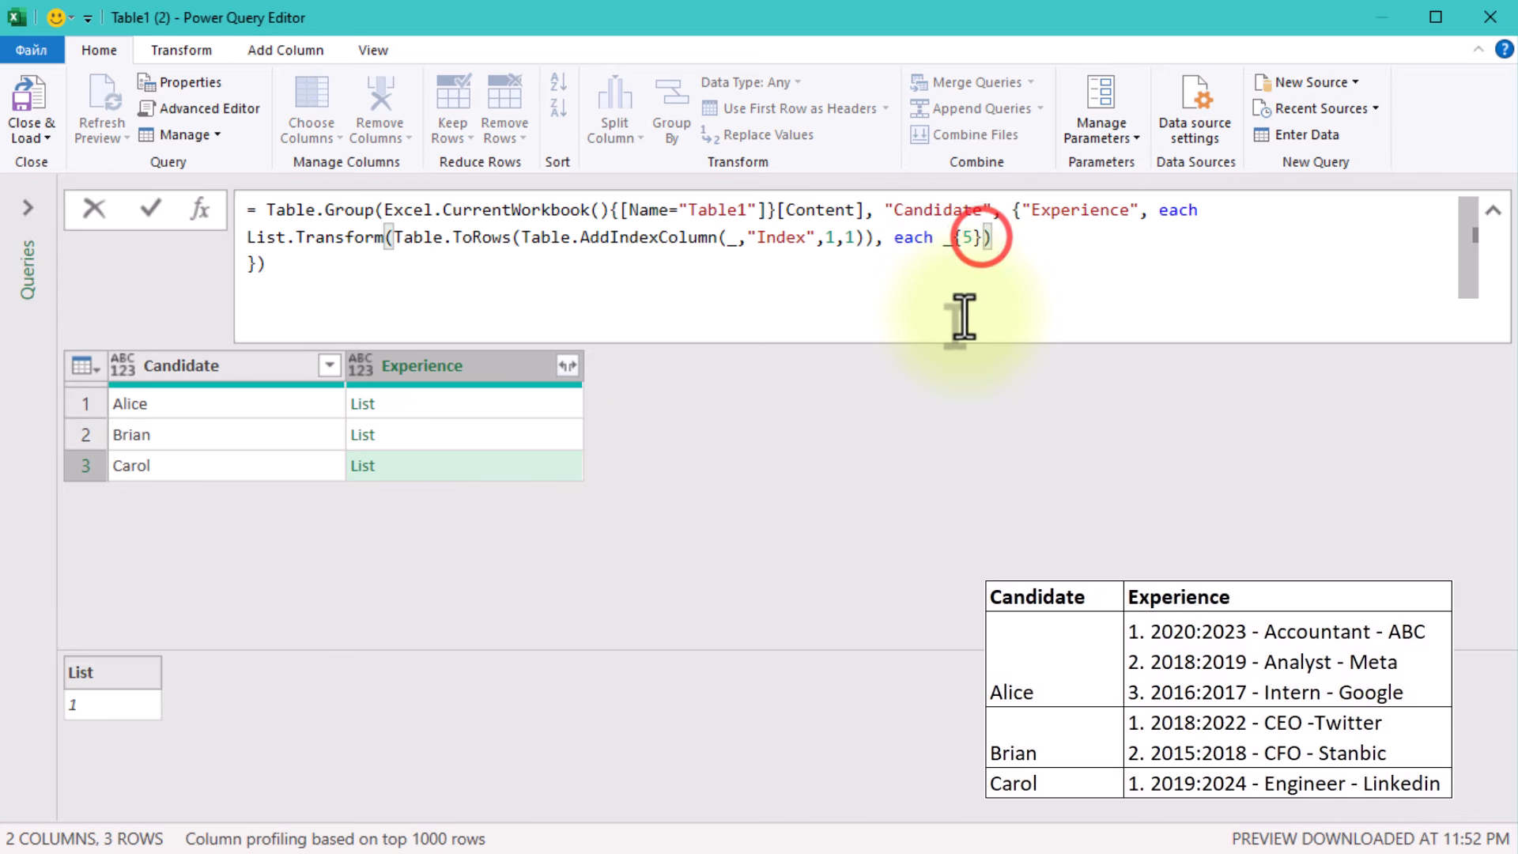
{"action": "type", "text": "&"}
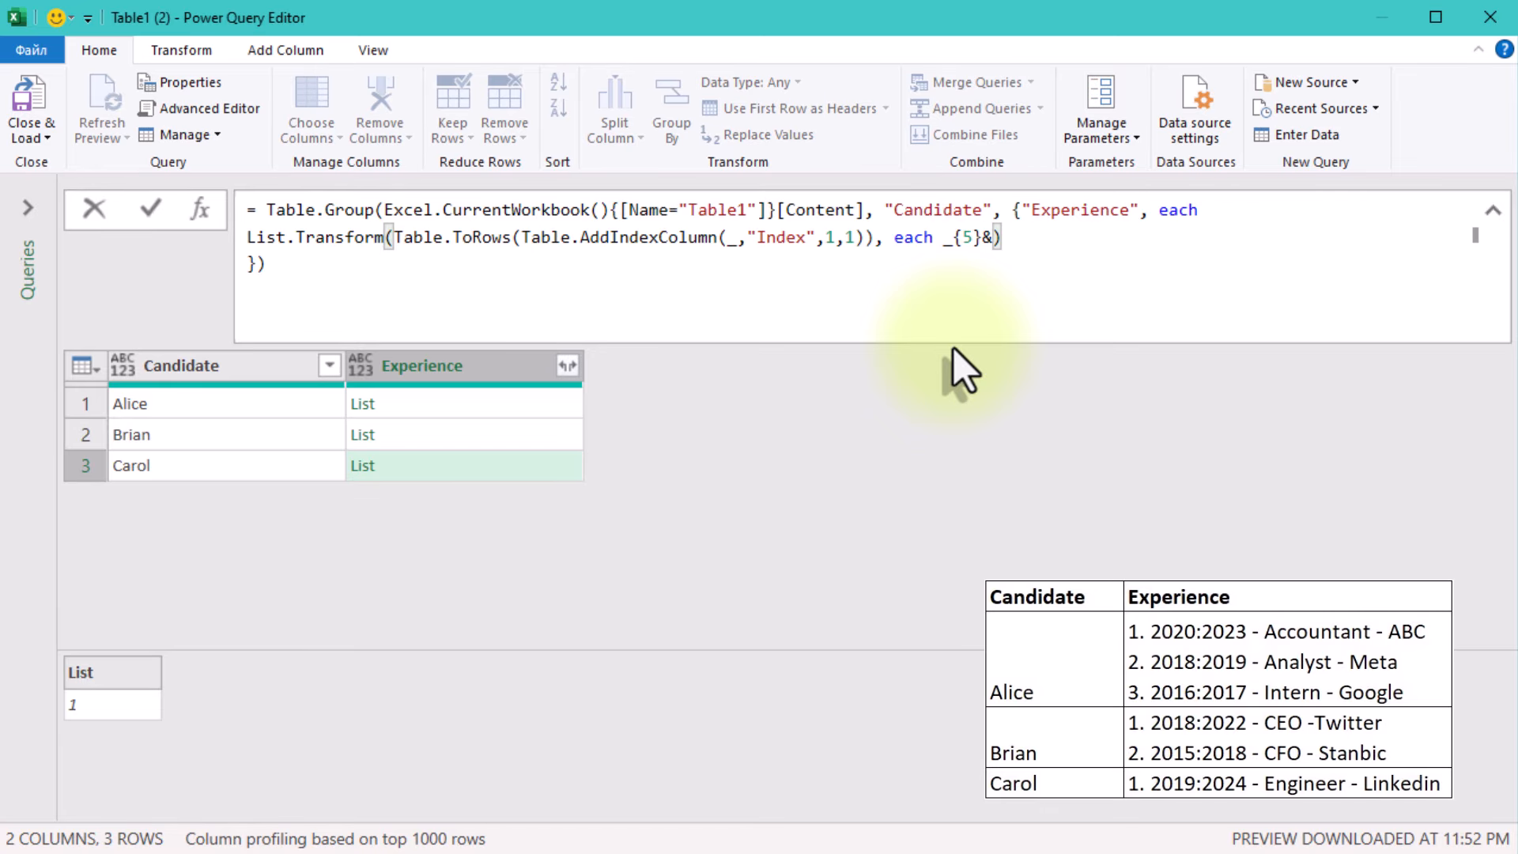
{"action": "type", "text": "\"."}
{"action": "left_click", "coordinate": [974, 542]}
{"action": "left_click", "coordinate": [530, 410]}
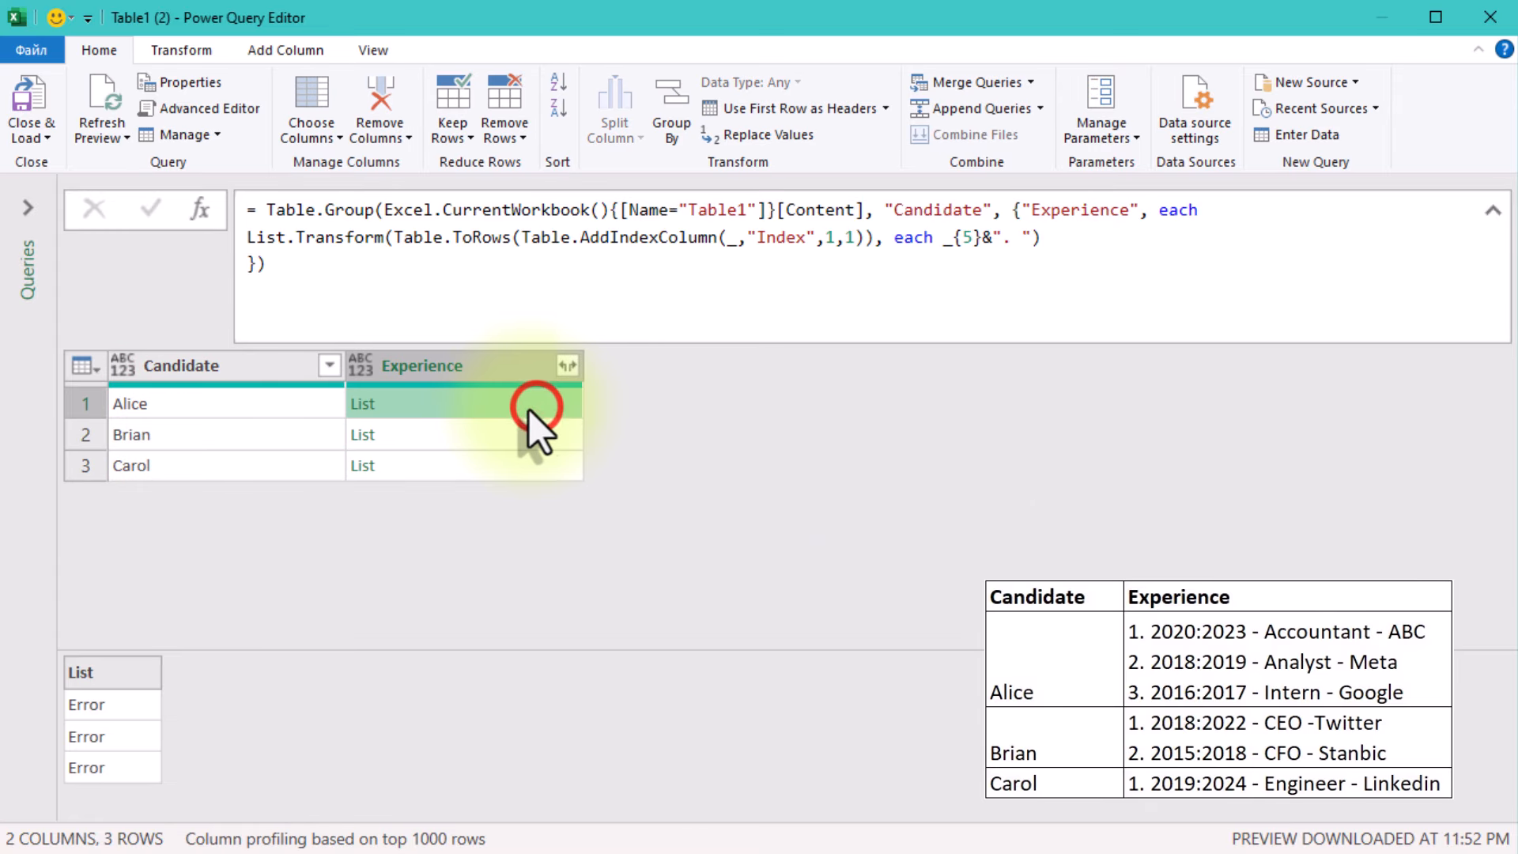
Step: Wrap _{5} in Number.ToText so the index is converted to text, and preview the first two candidates' lists
{"action": "left_click", "coordinate": [949, 241]}
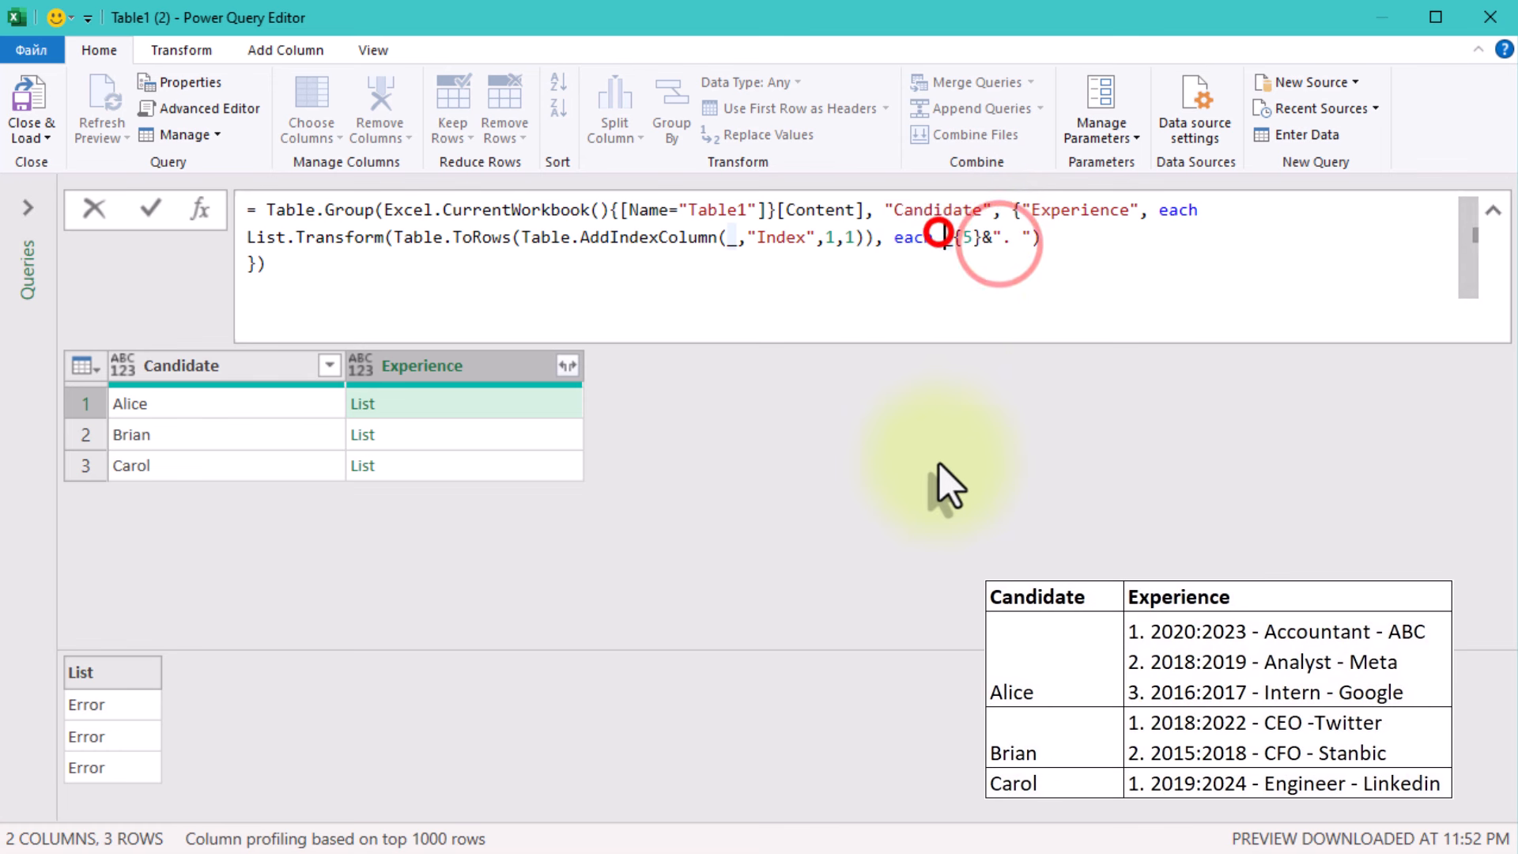
{"action": "type", "text": "Number.ToText"}
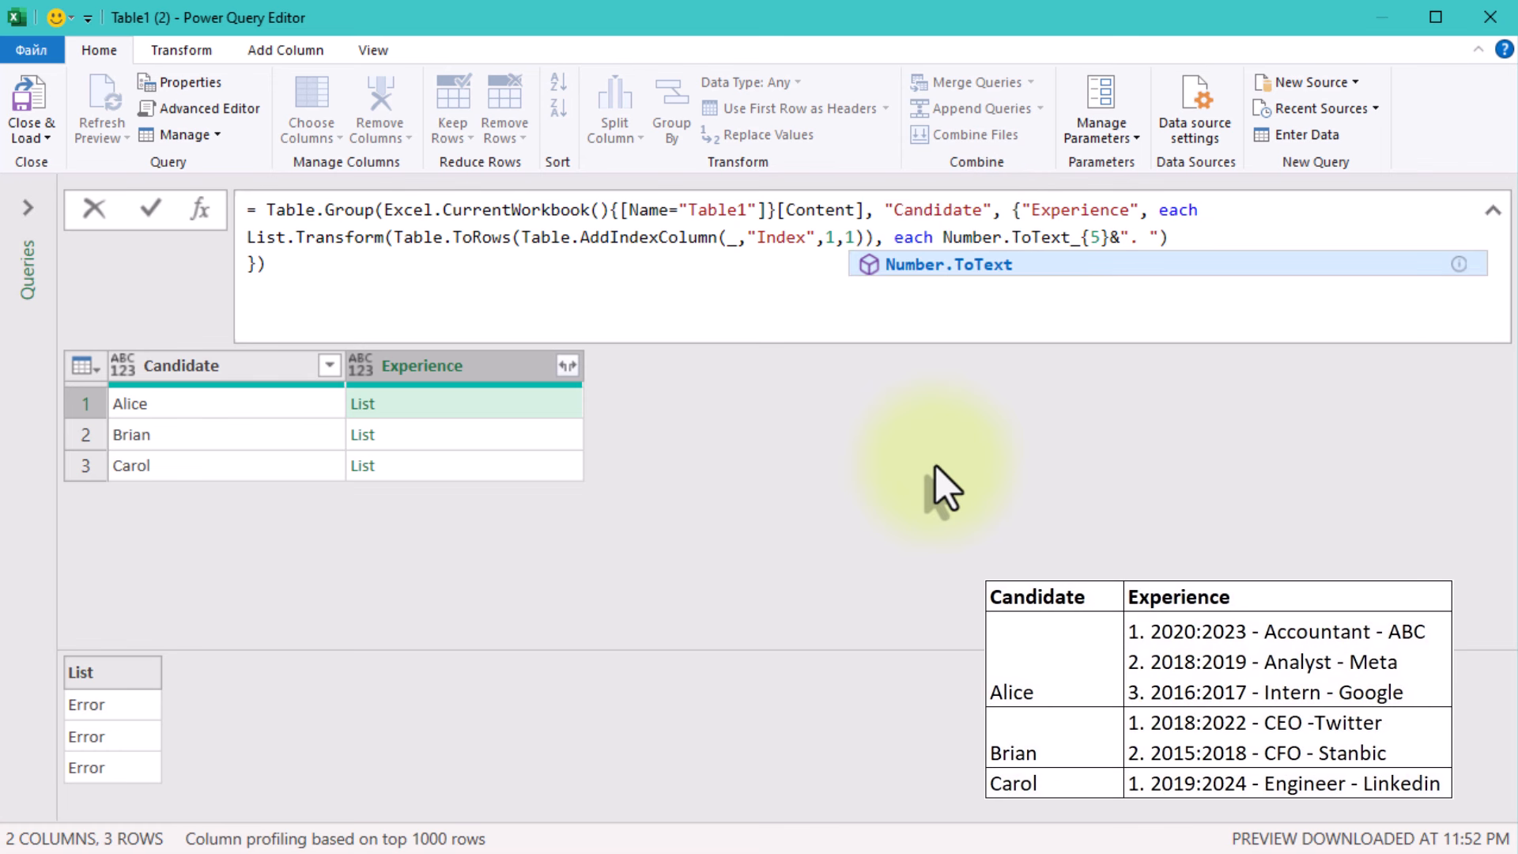
{"action": "type", "text": "("}
{"action": "key", "text": "Right"}
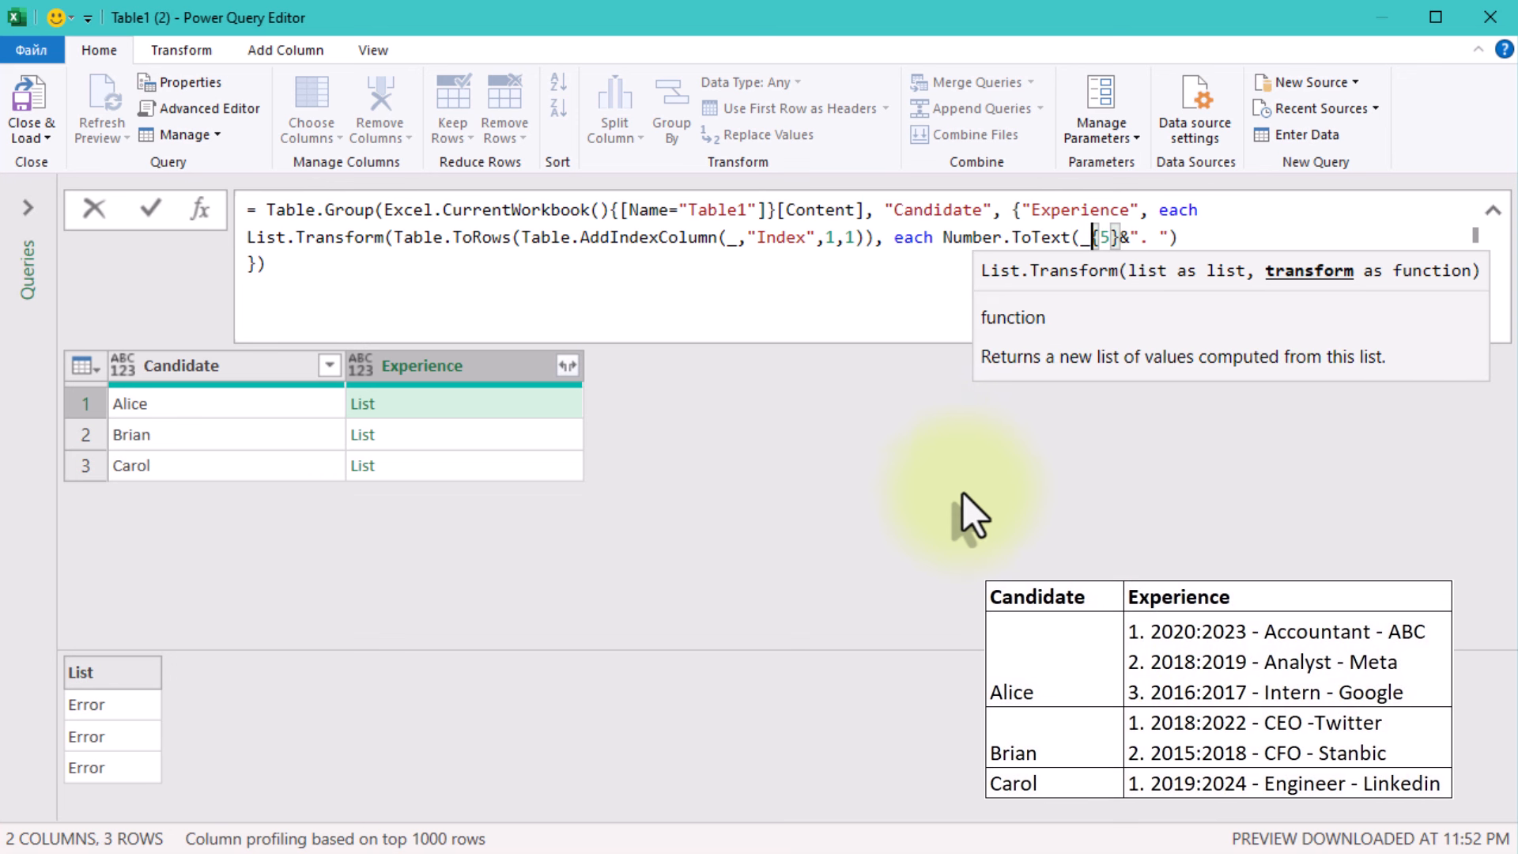
{"action": "key", "text": "Right"}
{"action": "key", "text": "Right"}
{"action": "key", "text": "Right"}
{"action": "type", "text": ")"}
{"action": "left_click", "coordinate": [963, 492]}
{"action": "left_click", "coordinate": [503, 413]}
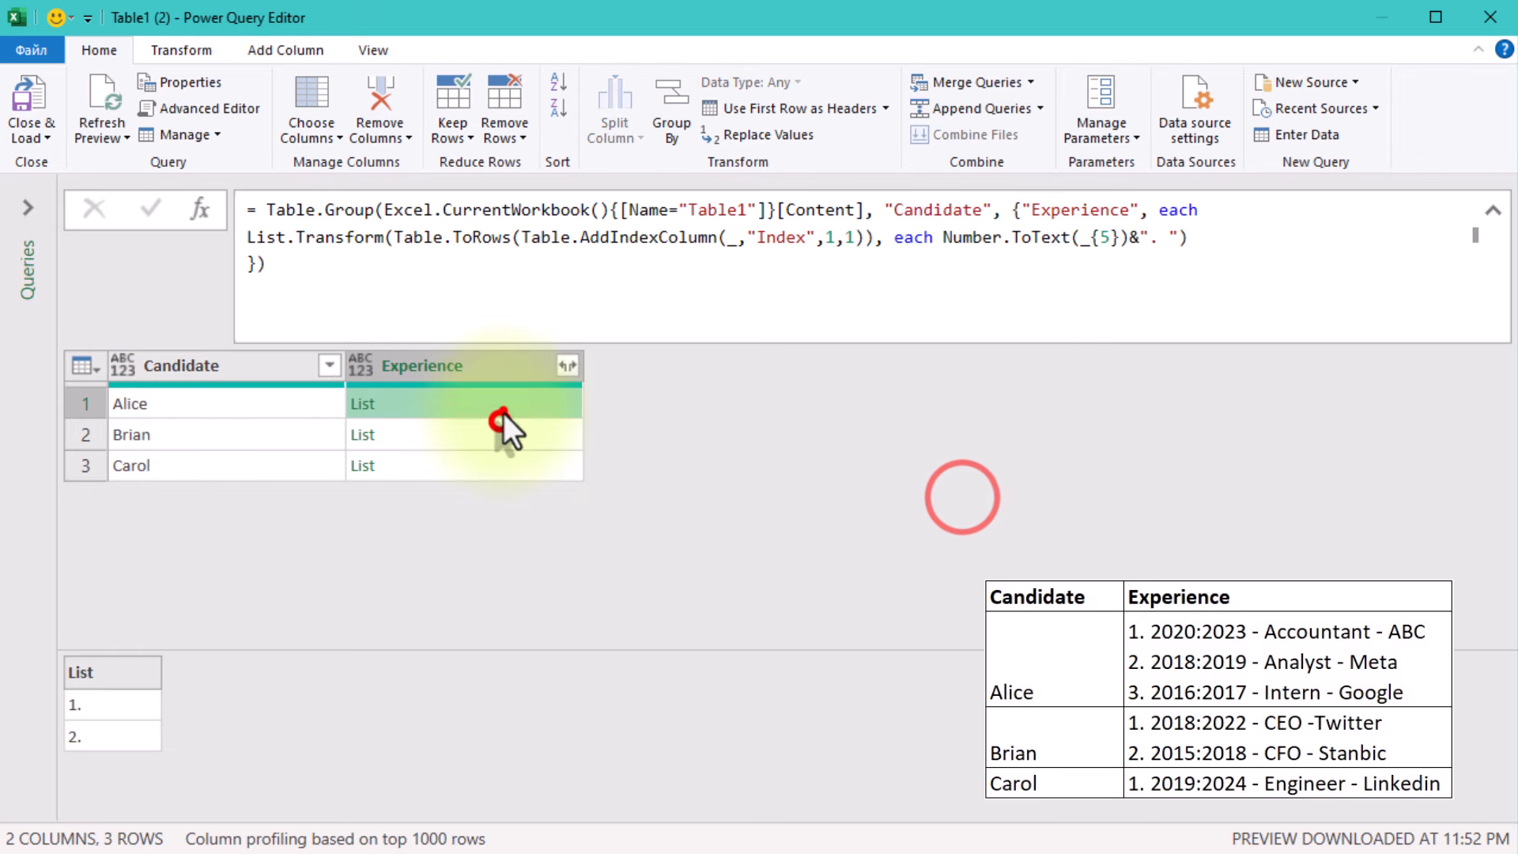
{"action": "left_click", "coordinate": [506, 435]}
Step: Put the Number.ToText expression on its own line and move List.Transform's closing parenthesis to the following line
{"action": "left_click", "coordinate": [941, 237]}
{"action": "key", "text": "shift+Return"}
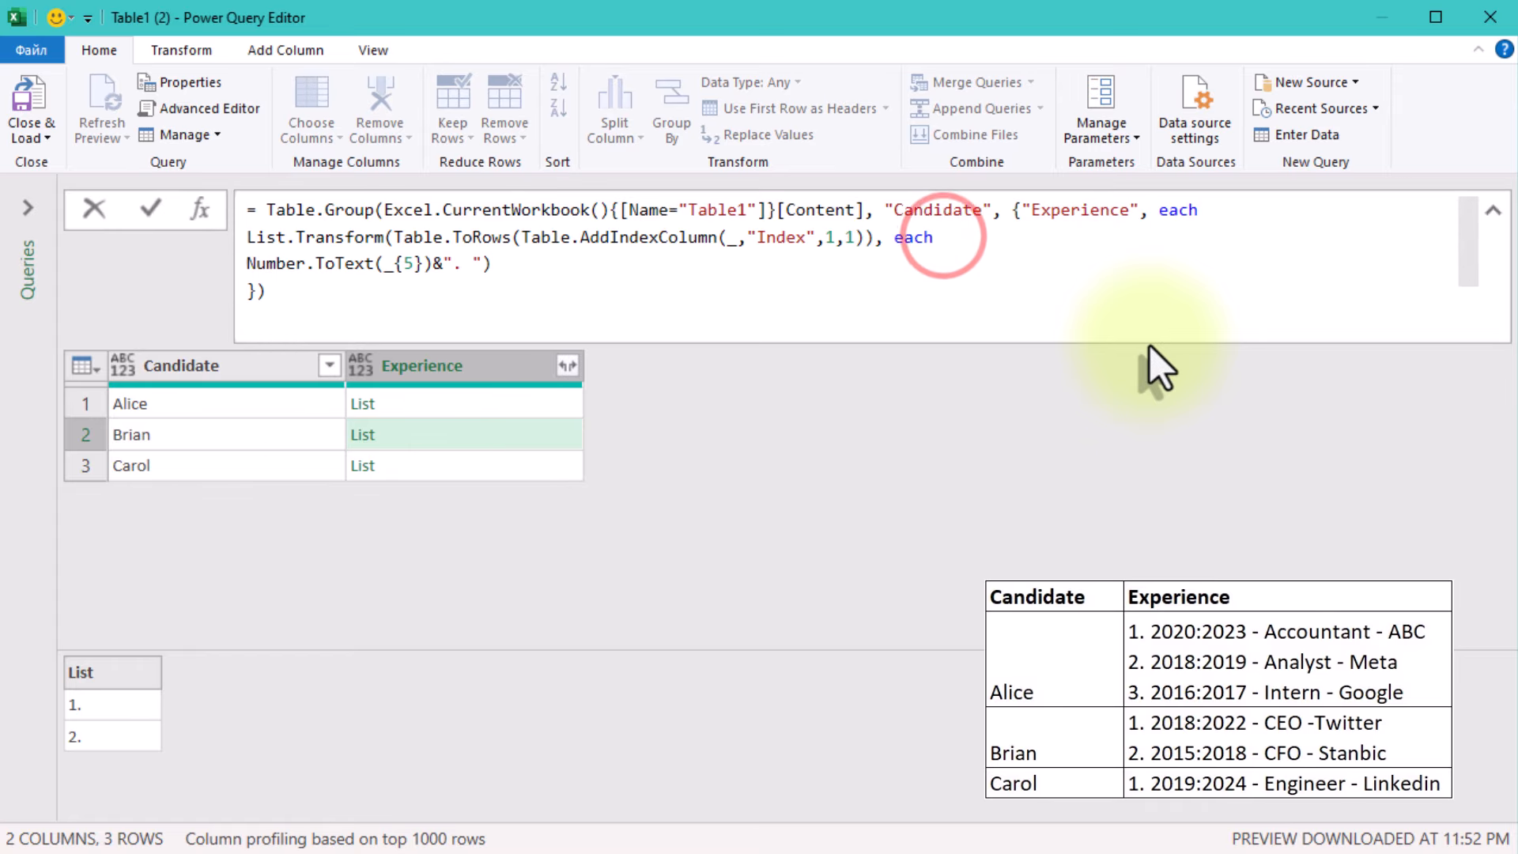
{"action": "left_click", "coordinate": [480, 263]}
{"action": "key", "text": "shift+Return"}
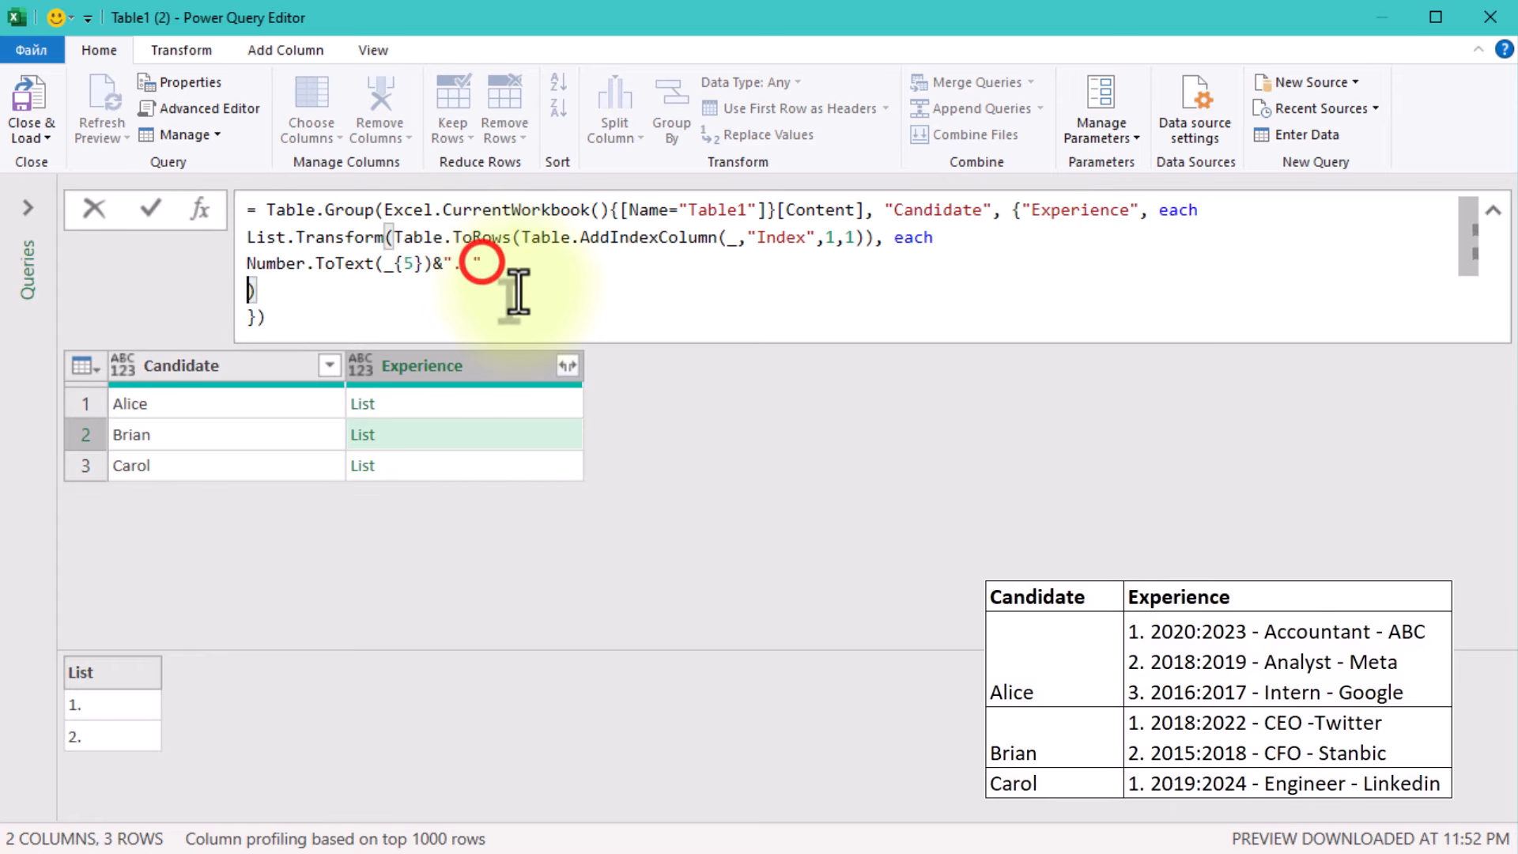
Step: Append &Number.ToText(_{3}) after ". " by reusing the existing conversion expression, and preview the first candidate's list
{"action": "left_click_drag", "start_coordinate": [247, 263], "coordinate": [434, 265]}
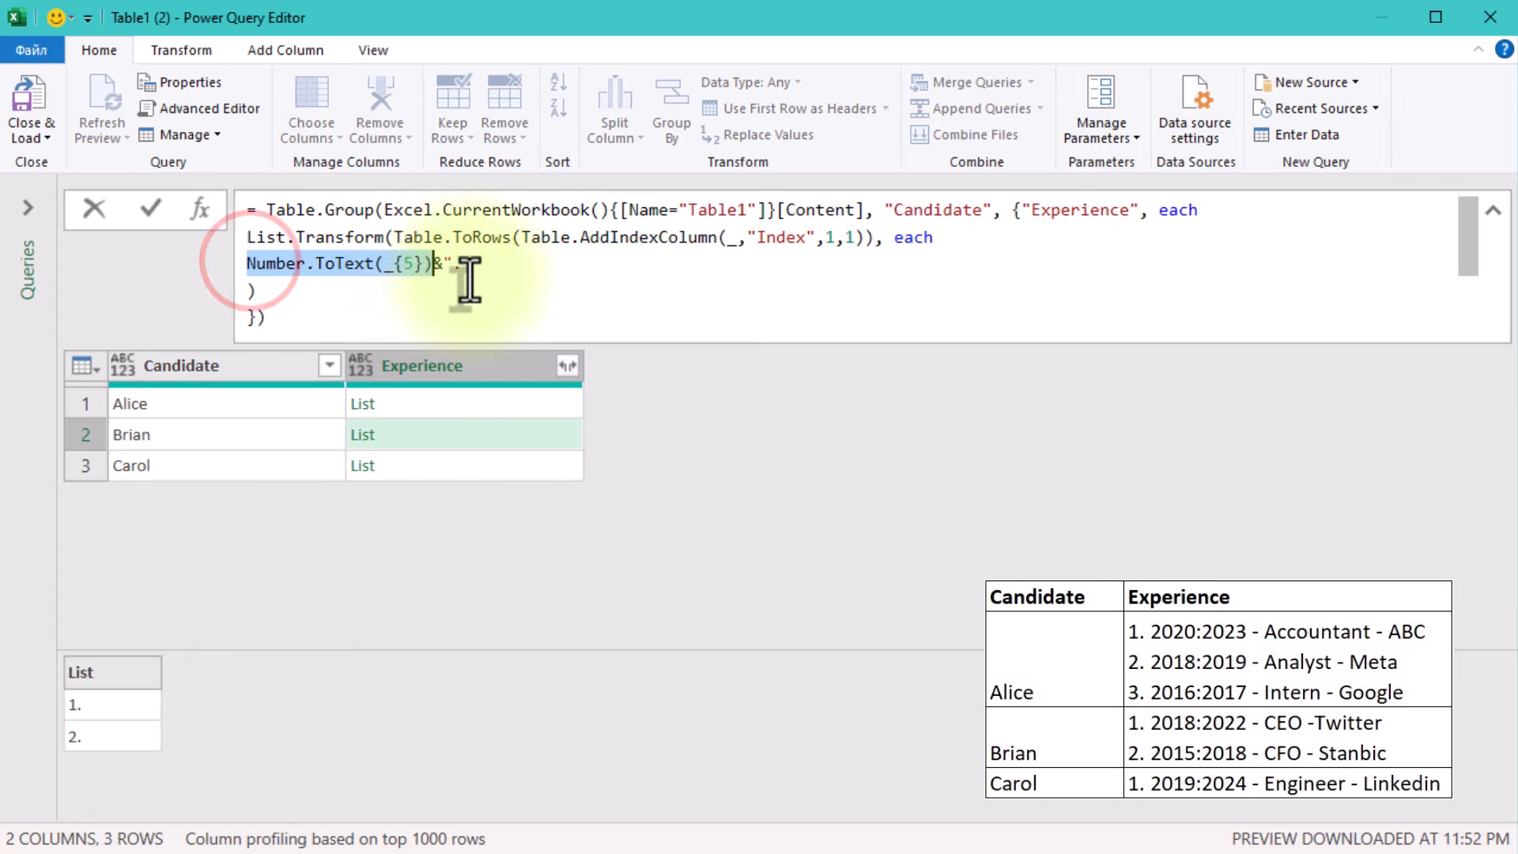
{"action": "key", "text": "ctrl+c"}
{"action": "left_click", "coordinate": [498, 264]}
{"action": "type", "text": "&"}
{"action": "key", "text": "ctrl+v"}
{"action": "key", "text": "Left"}
{"action": "key", "text": "Left"}
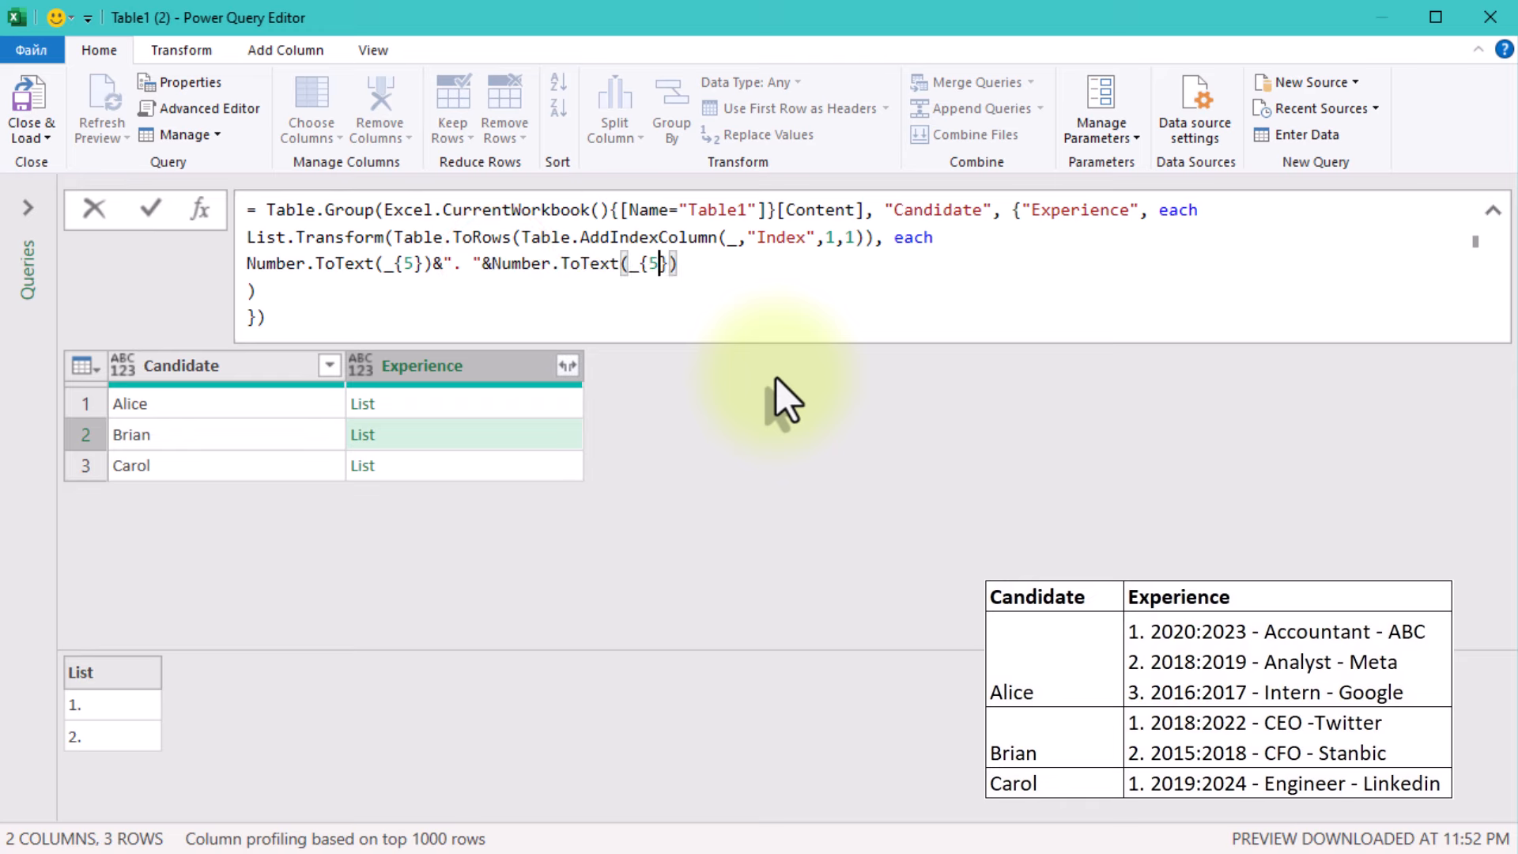
{"action": "key", "text": "BackSpace"}
{"action": "type", "text": "3"}
{"action": "left_click", "coordinate": [782, 496]}
{"action": "left_click", "coordinate": [489, 397]}
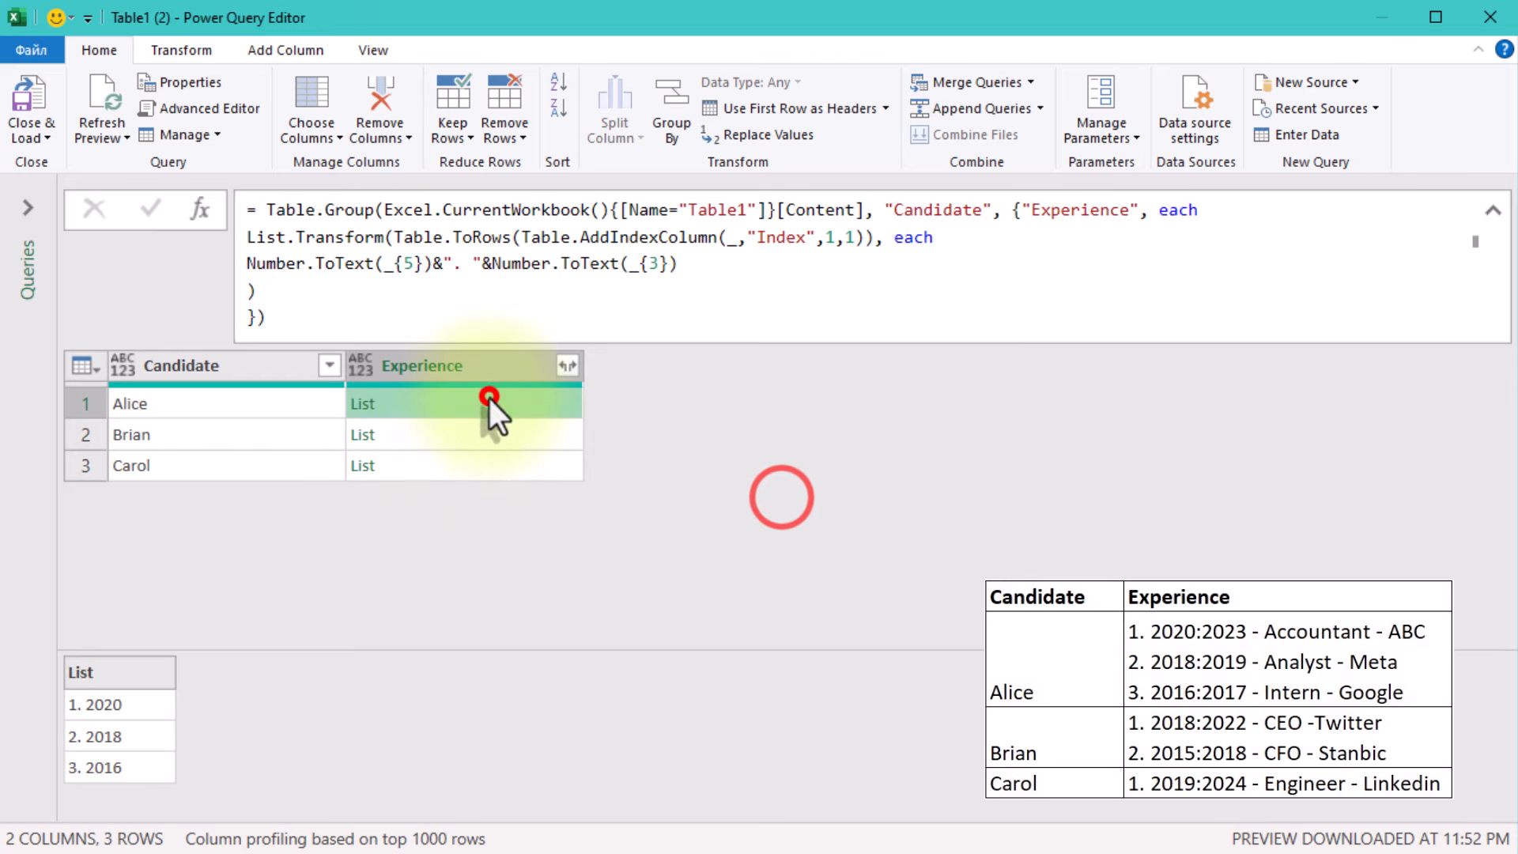
Step: Append &":"&Number.ToText(_{4}) to the expression to add the end date, and preview the candidates' lists
{"action": "left_click", "coordinate": [696, 265]}
{"action": "type", "text": "&\":\""}
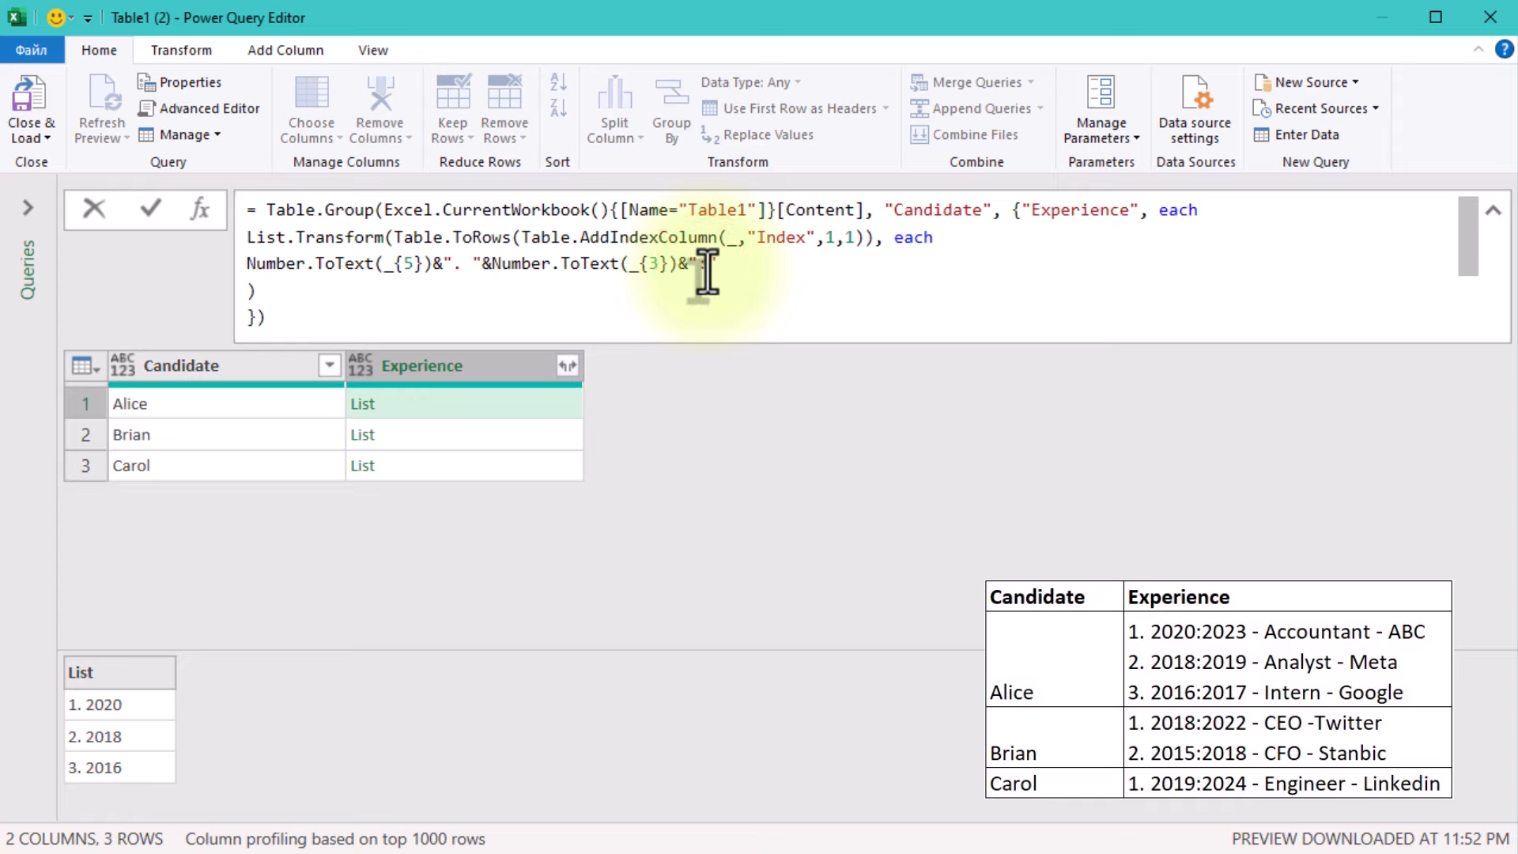
{"action": "type", "text": "&"}
{"action": "key", "text": "ctrl+v"}
{"action": "key", "text": "Left"}
{"action": "key", "text": "Left"}
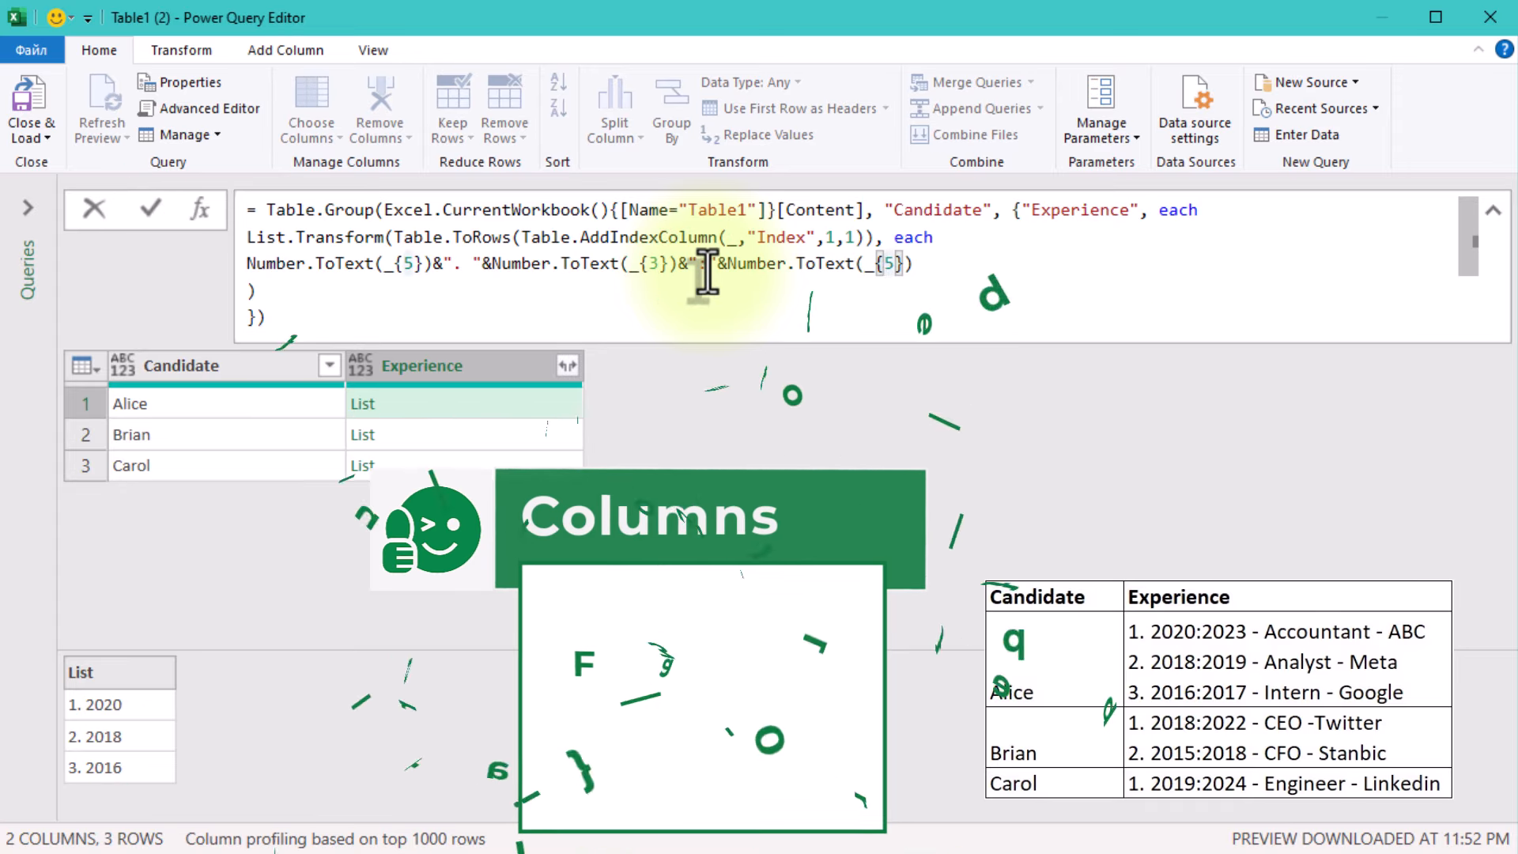
{"action": "key", "text": "BackSpace"}
{"action": "type", "text": "4"}
{"action": "left_click", "coordinate": [495, 435]}
Step: Append &" - "&Number.ToText(_{2}) to the expression to add the position, apply it, and preview the result
{"action": "left_click", "coordinate": [917, 263]}
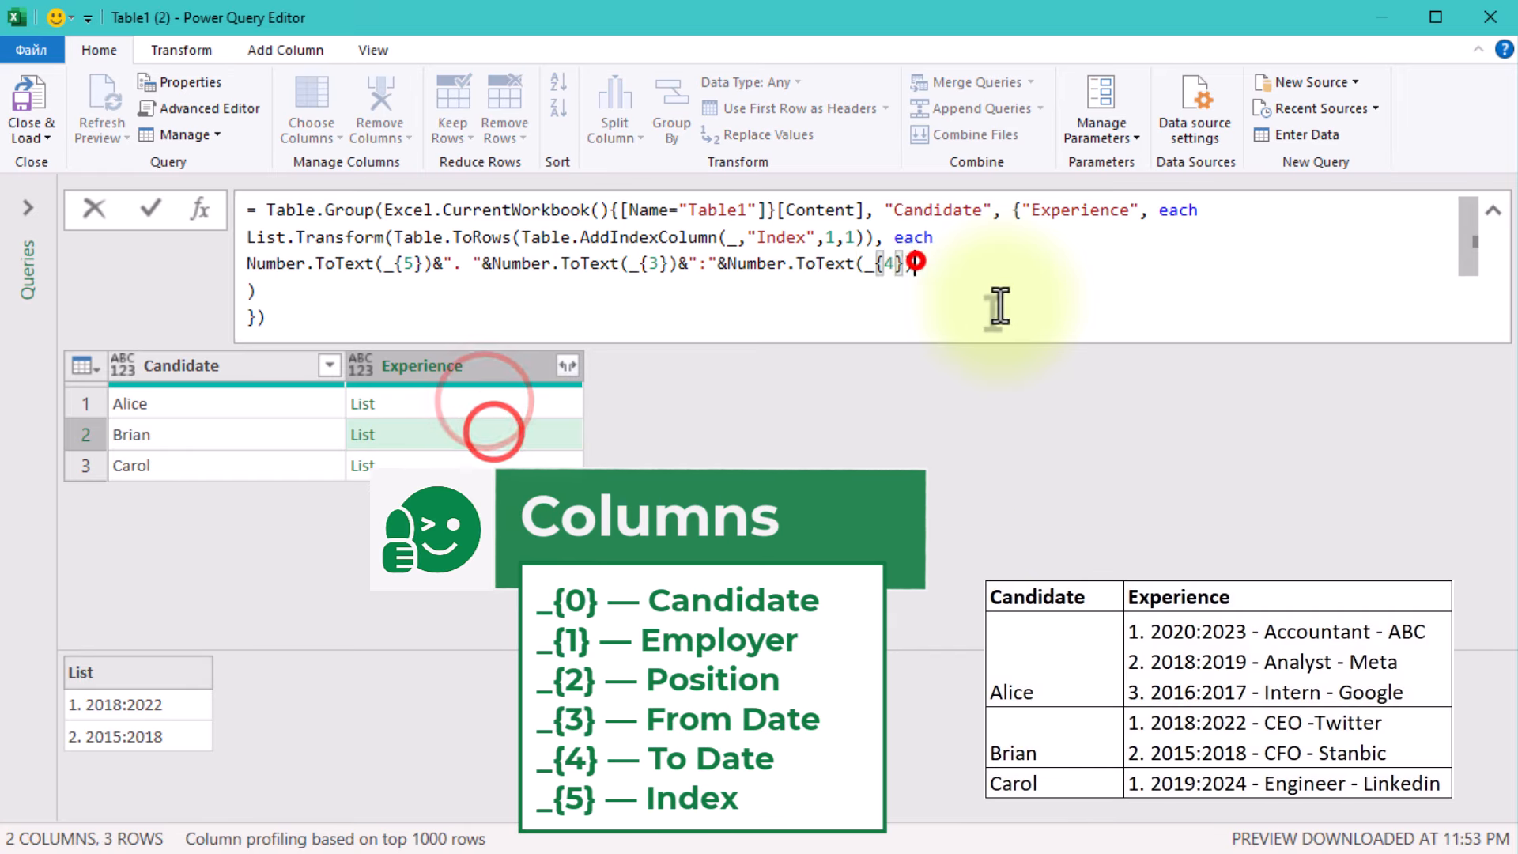
{"action": "type", "text": "&\" - \"&"}
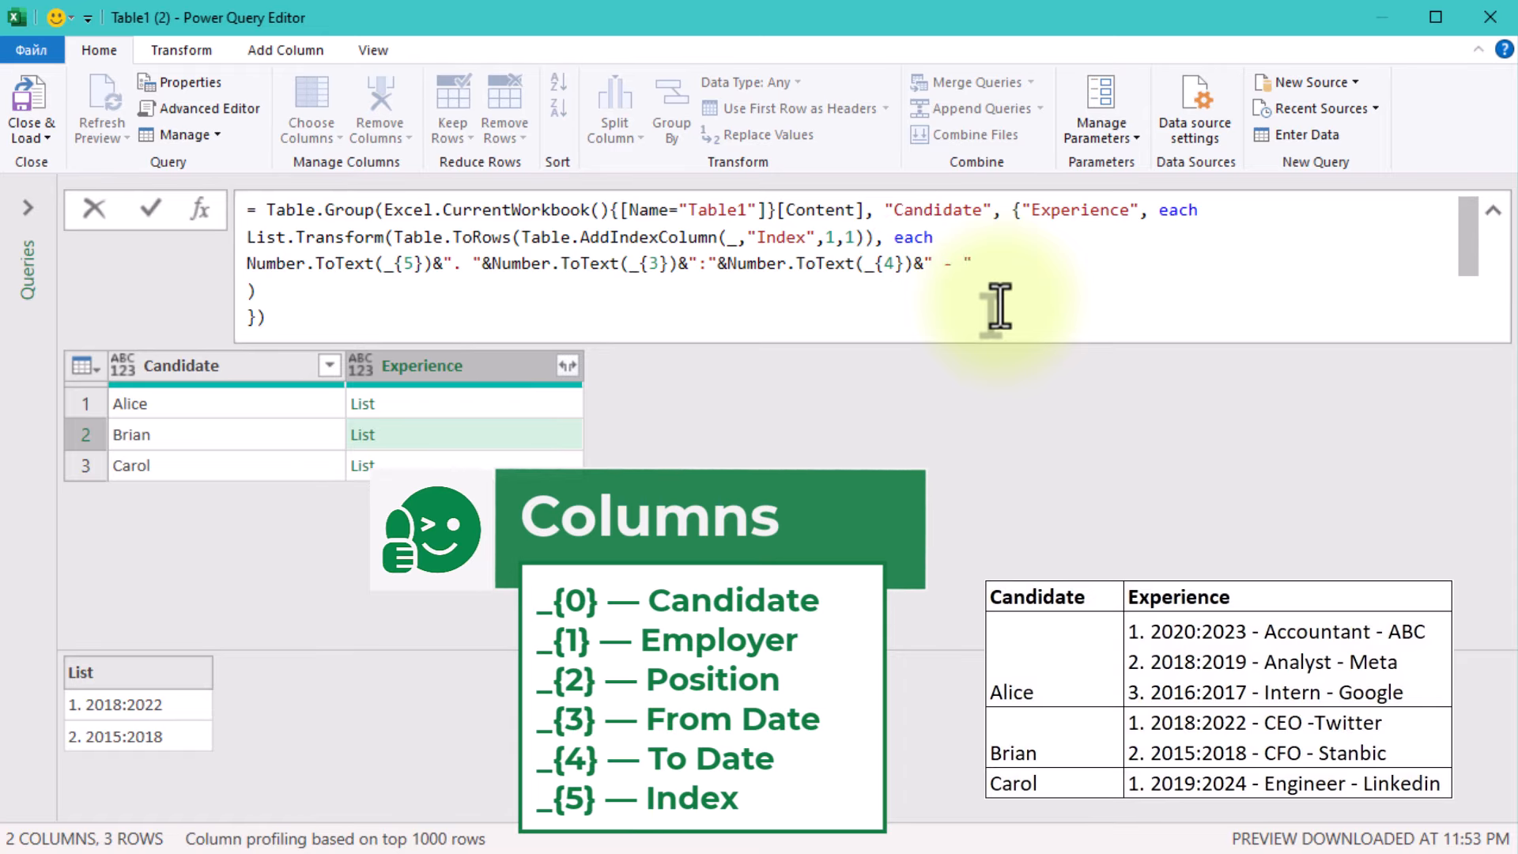
{"action": "key", "text": "ctrl+v"}
{"action": "key", "text": "Left"}
{"action": "key", "text": "Left"}
{"action": "key", "text": "BackSpace"}
{"action": "type", "text": "2"}
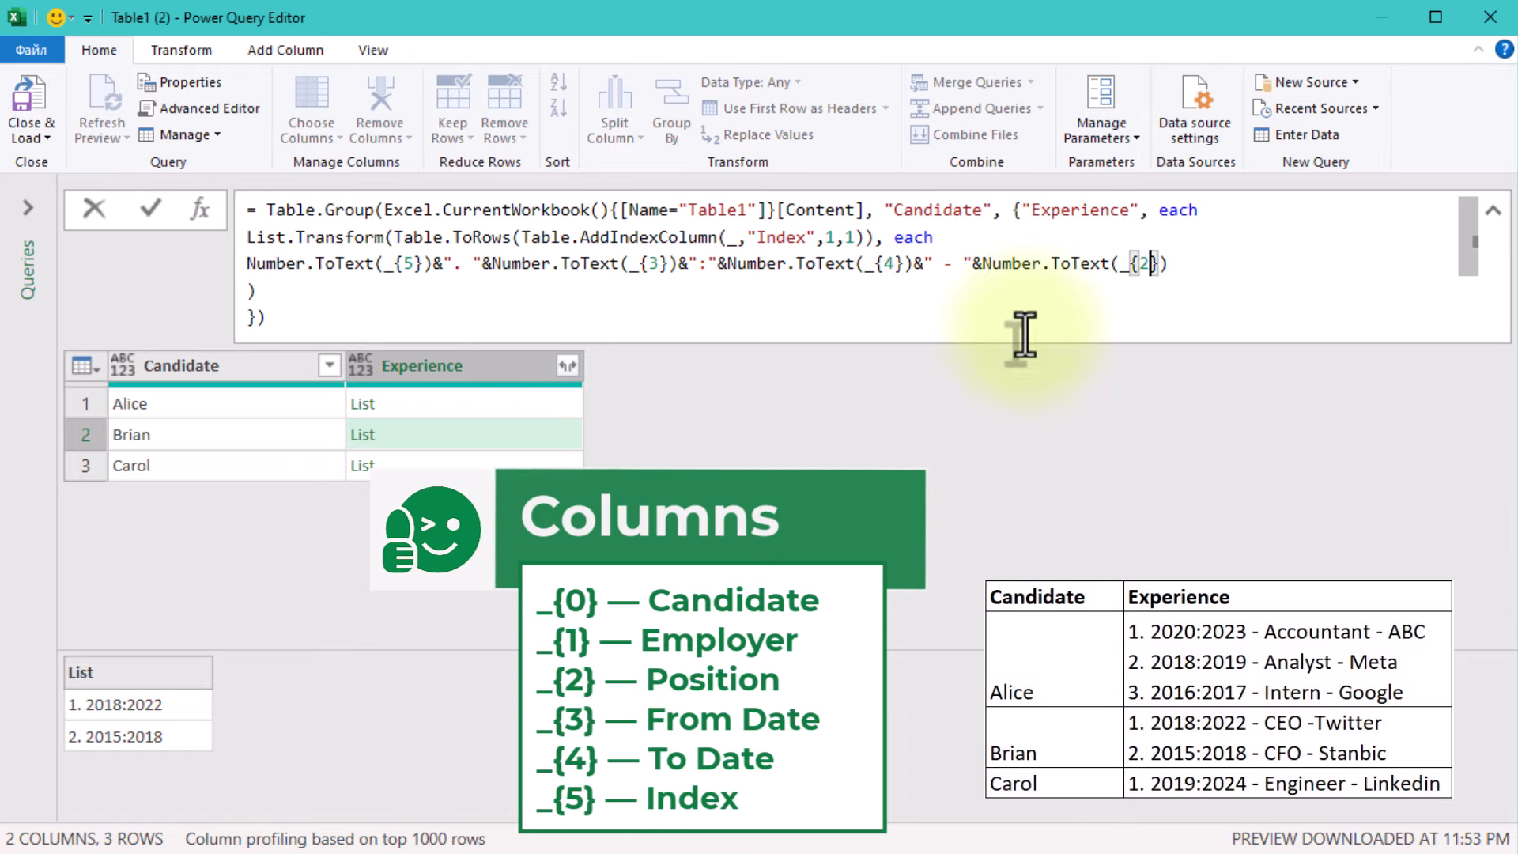
{"action": "left_click", "coordinate": [1247, 513]}
{"action": "left_click", "coordinate": [546, 416]}
Step: Remove the Number.ToText wrapper around _{2}, leaving &_{2} at the end of the expression
{"action": "left_click_drag", "start_coordinate": [976, 263], "coordinate": [1115, 265]}
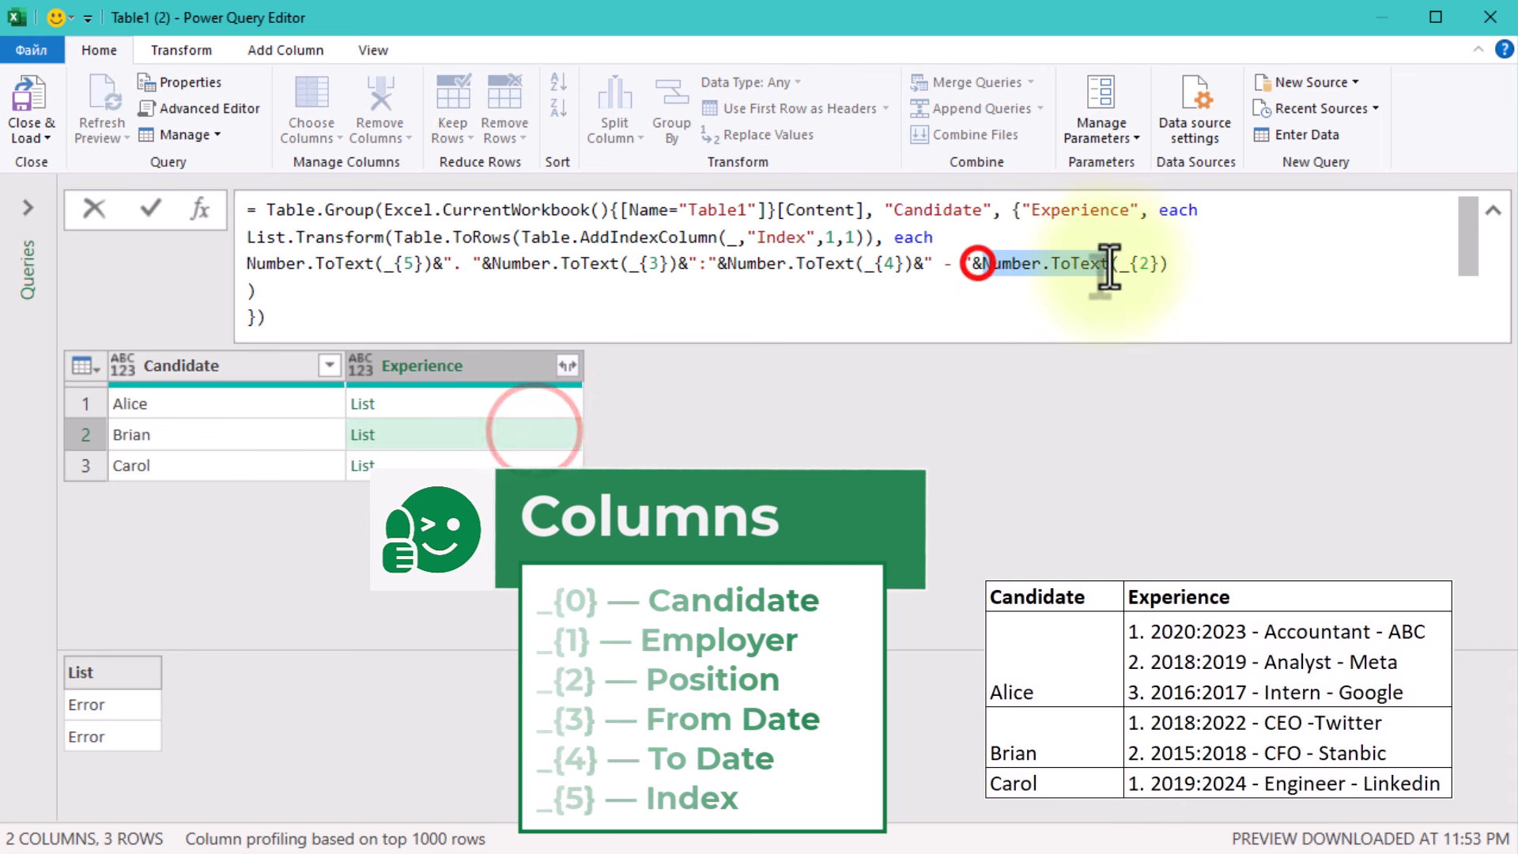
{"action": "key", "text": "Delete"}
{"action": "key", "text": "Delete"}
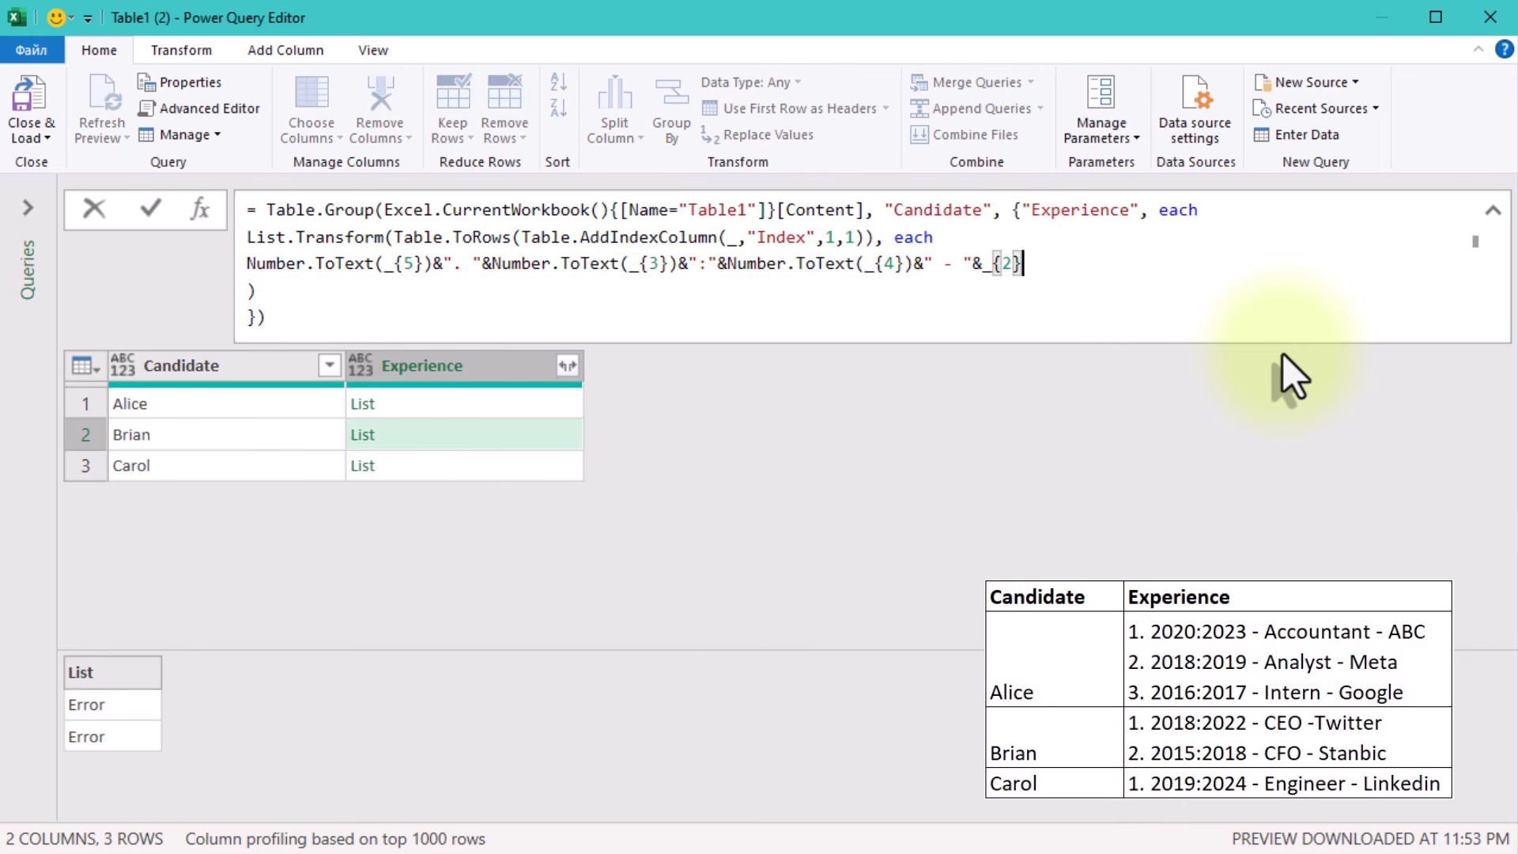
Step: Apply the position edit, append &" - "&_{1} to the expression to add the employer, and preview the candidates' lists
{"action": "left_click", "coordinate": [966, 451]}
{"action": "left_click", "coordinate": [447, 404]}
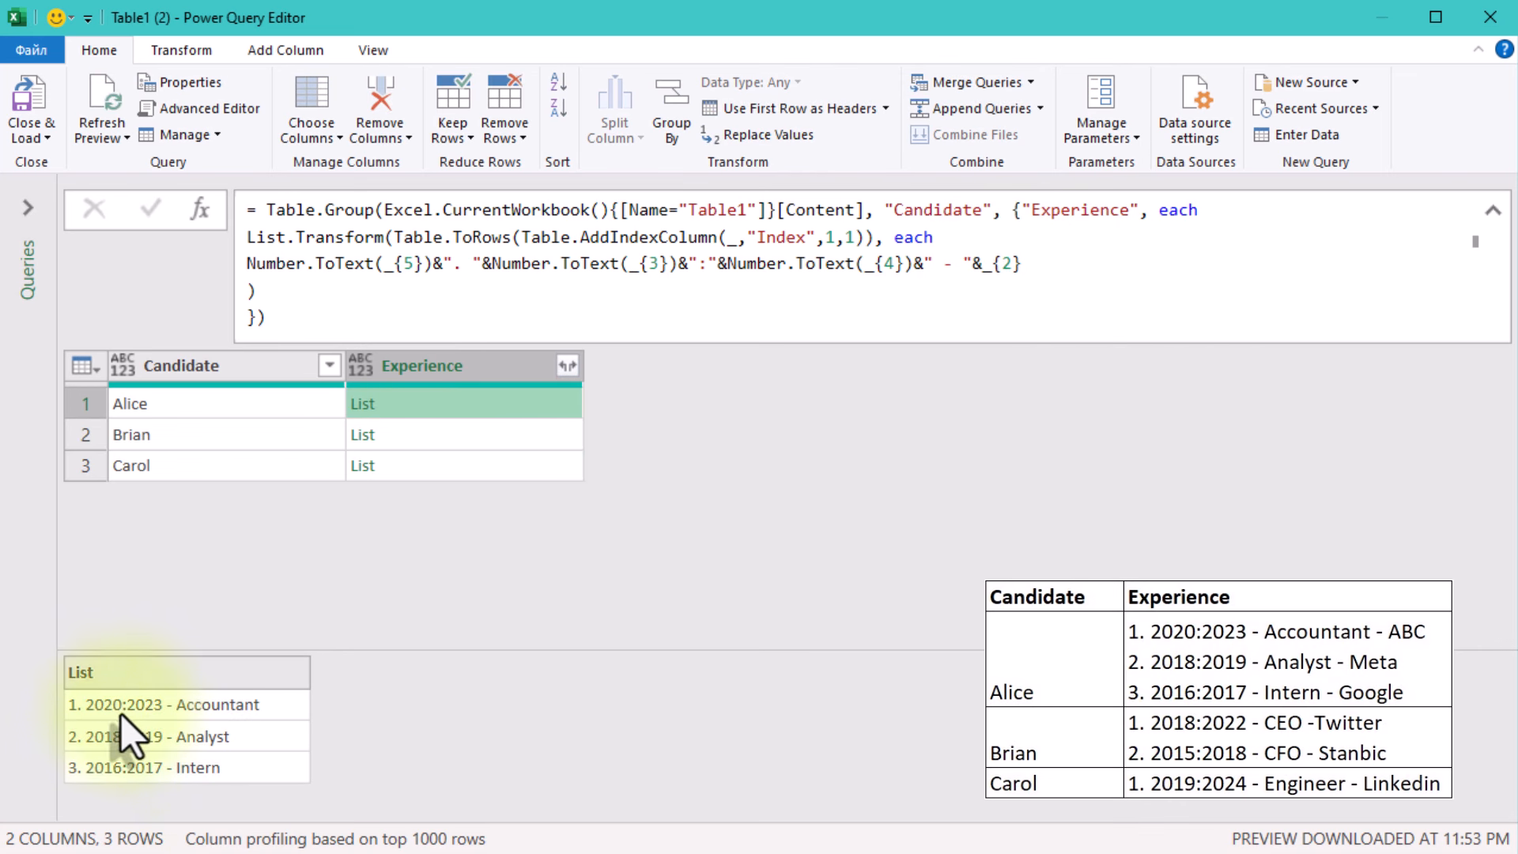
{"action": "left_click", "coordinate": [1084, 271]}
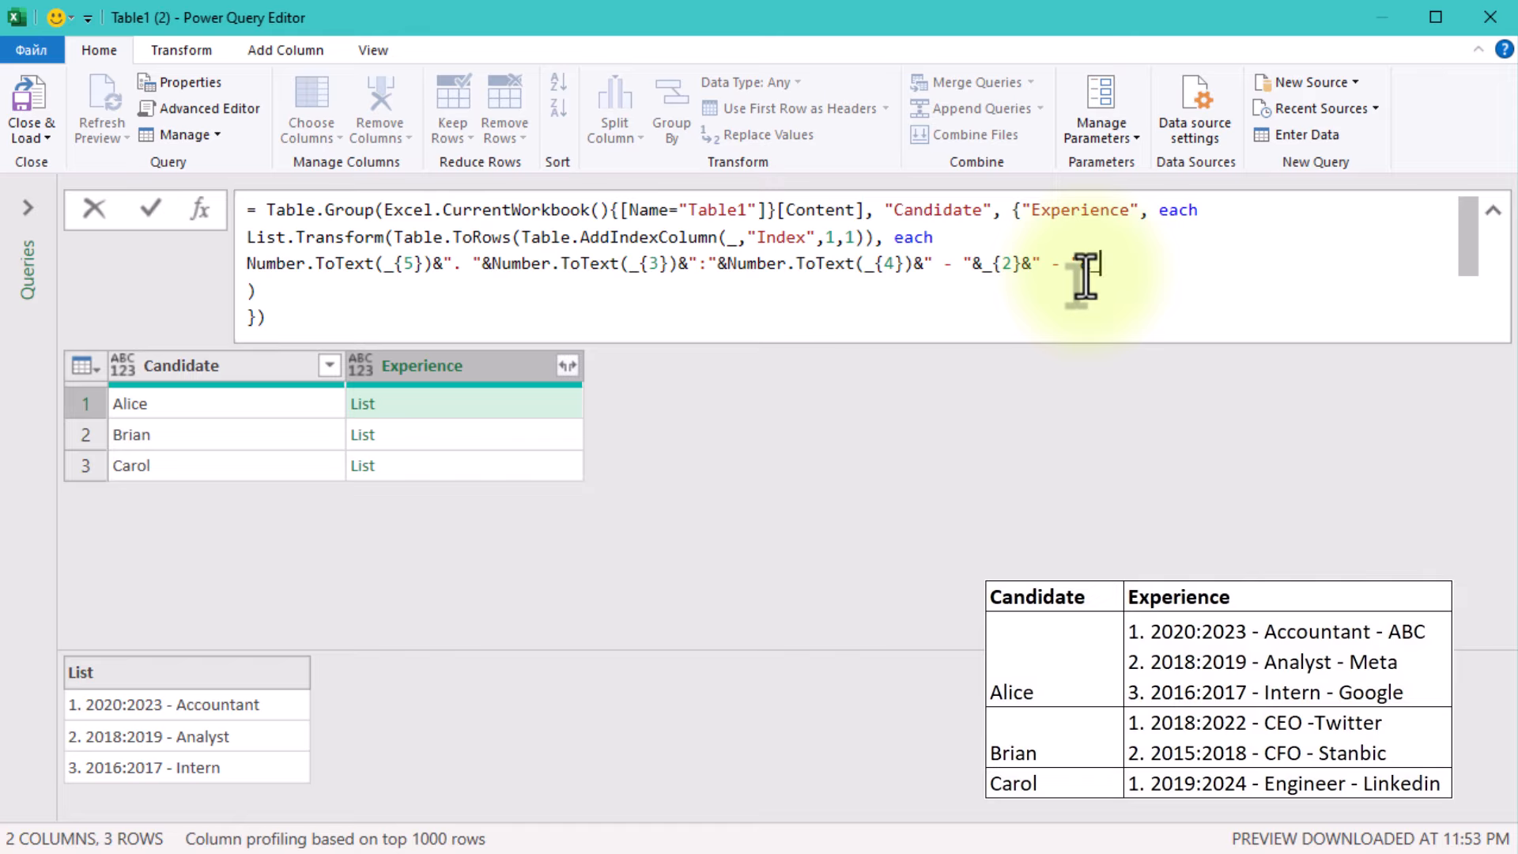
{"action": "left_click", "coordinate": [1128, 444]}
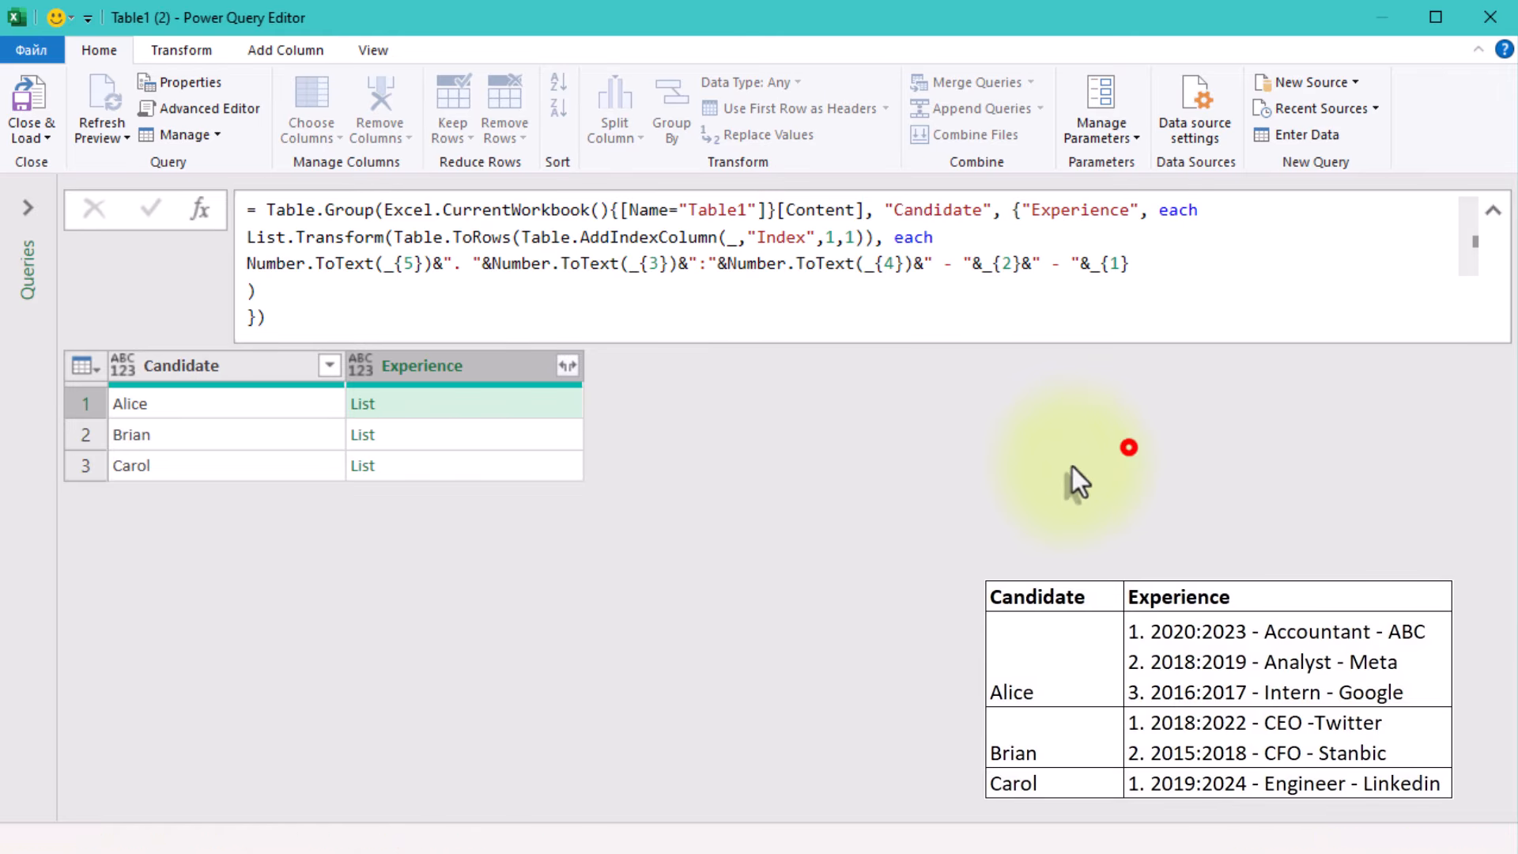
{"action": "left_click", "coordinate": [511, 432]}
{"action": "left_click", "coordinate": [525, 463]}
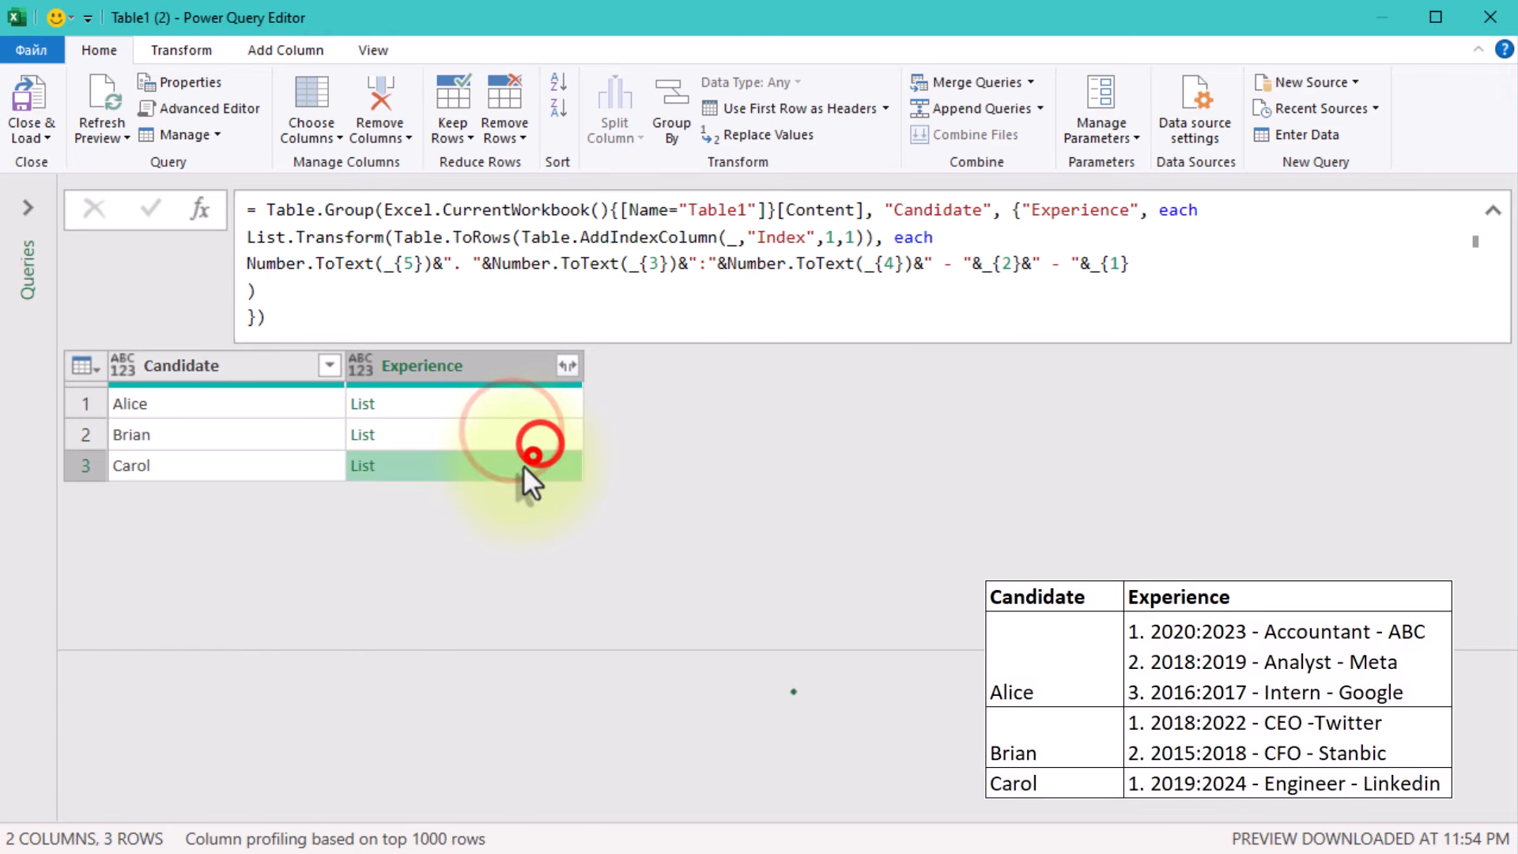
{"action": "left_click", "coordinate": [480, 399]}
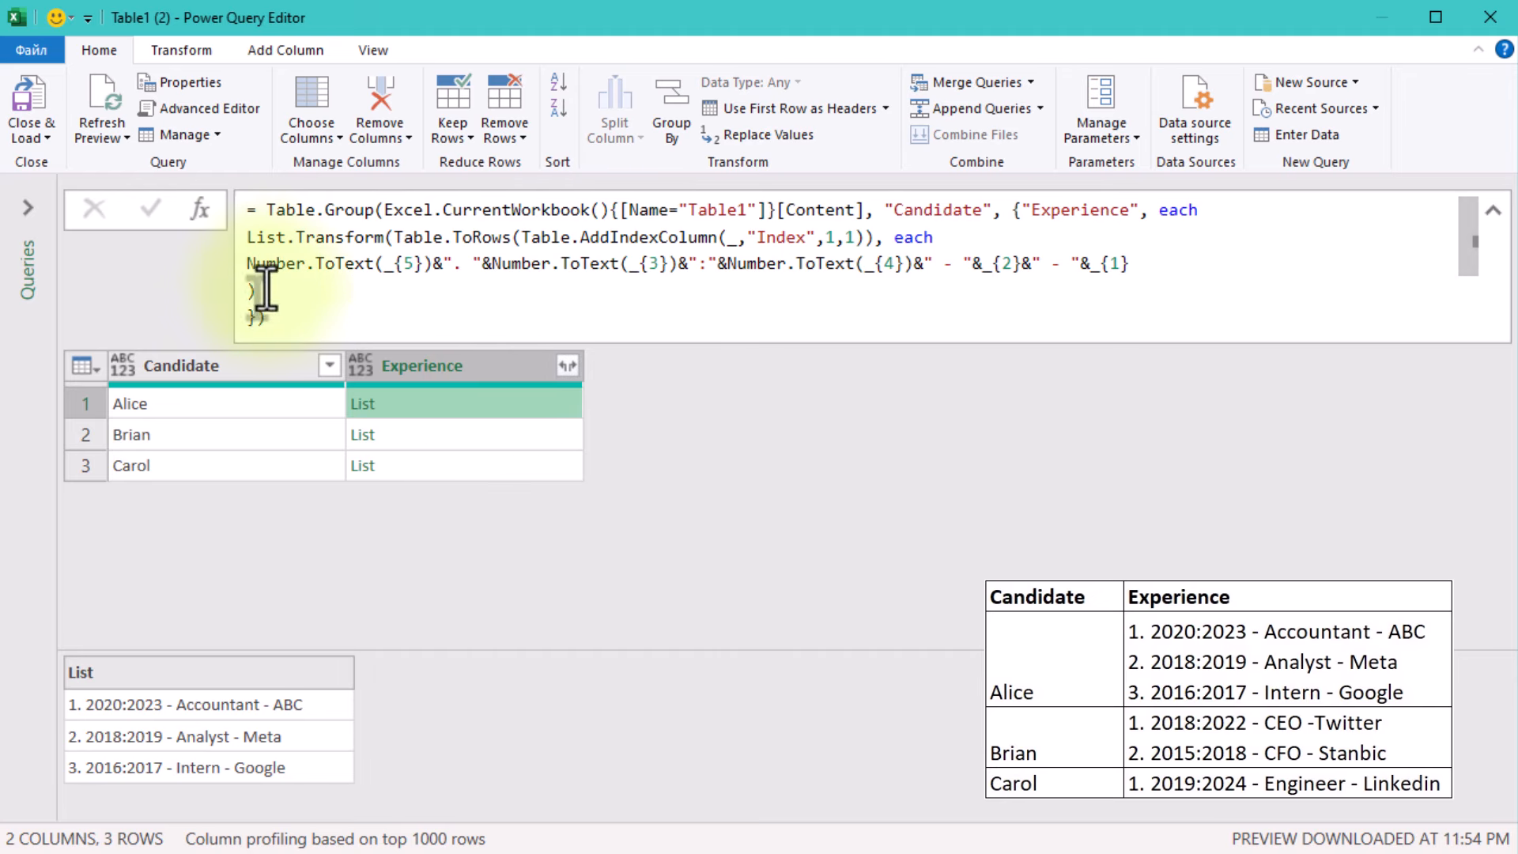
Step: Remove the line break between the formula's last two lines so that all closing brackets share one line
{"action": "left_click", "coordinate": [248, 234]}
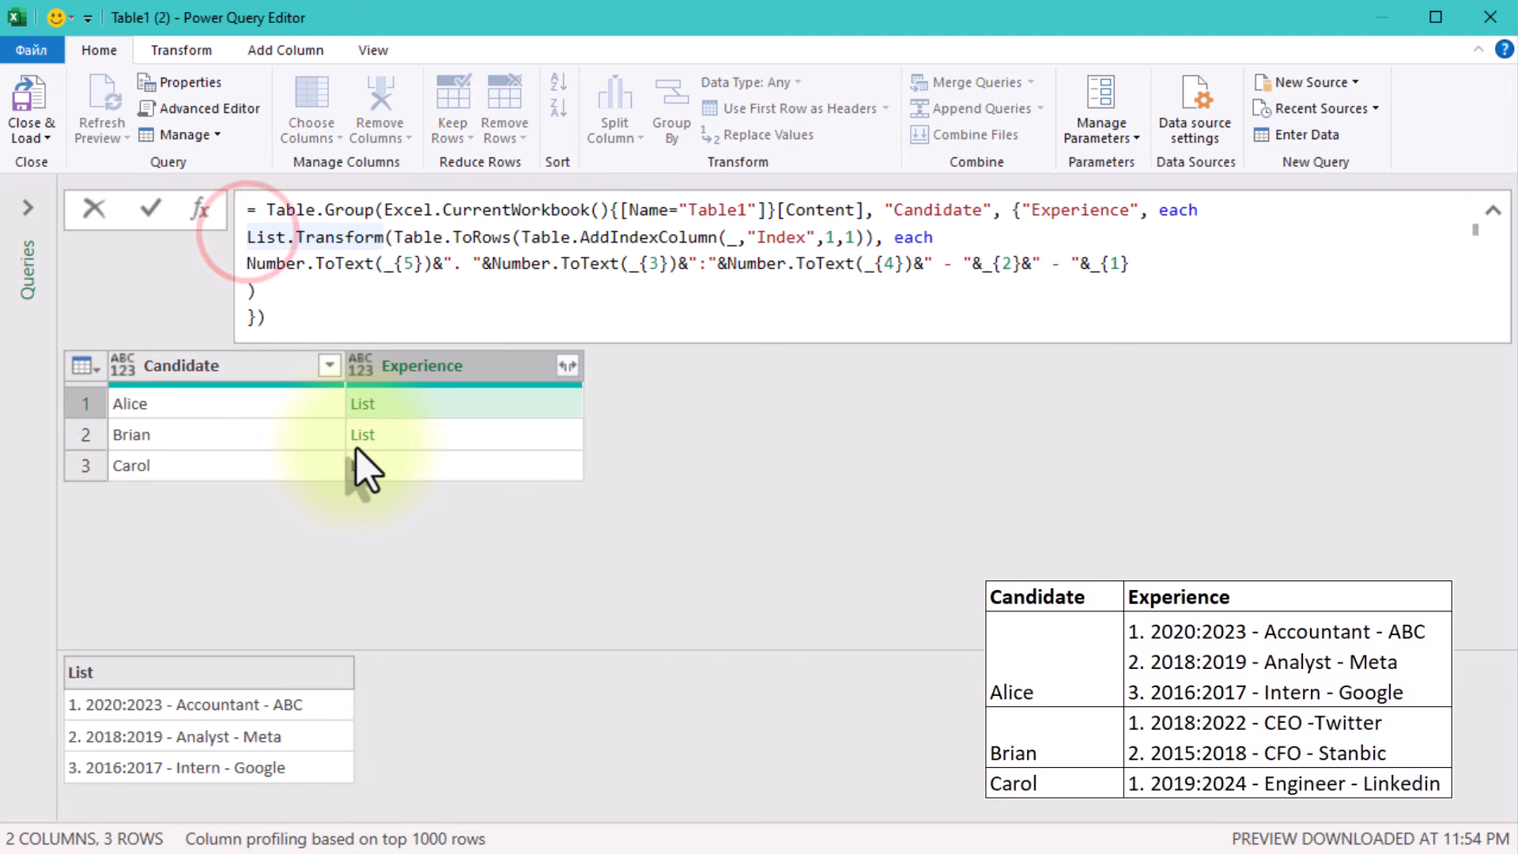
{"action": "key", "text": "Down"}
{"action": "key", "text": "Down"}
{"action": "key", "text": "Right"}
{"action": "key", "text": "Delete"}
Step: Insert Text.Combine with an opening parenthesis on its own line directly before List.Transform in the formula
{"action": "key", "text": "Up"}
{"action": "key", "text": "Up"}
{"action": "key", "text": "Up"}
{"action": "key", "text": "Down"}
{"action": "key", "text": "Left"}
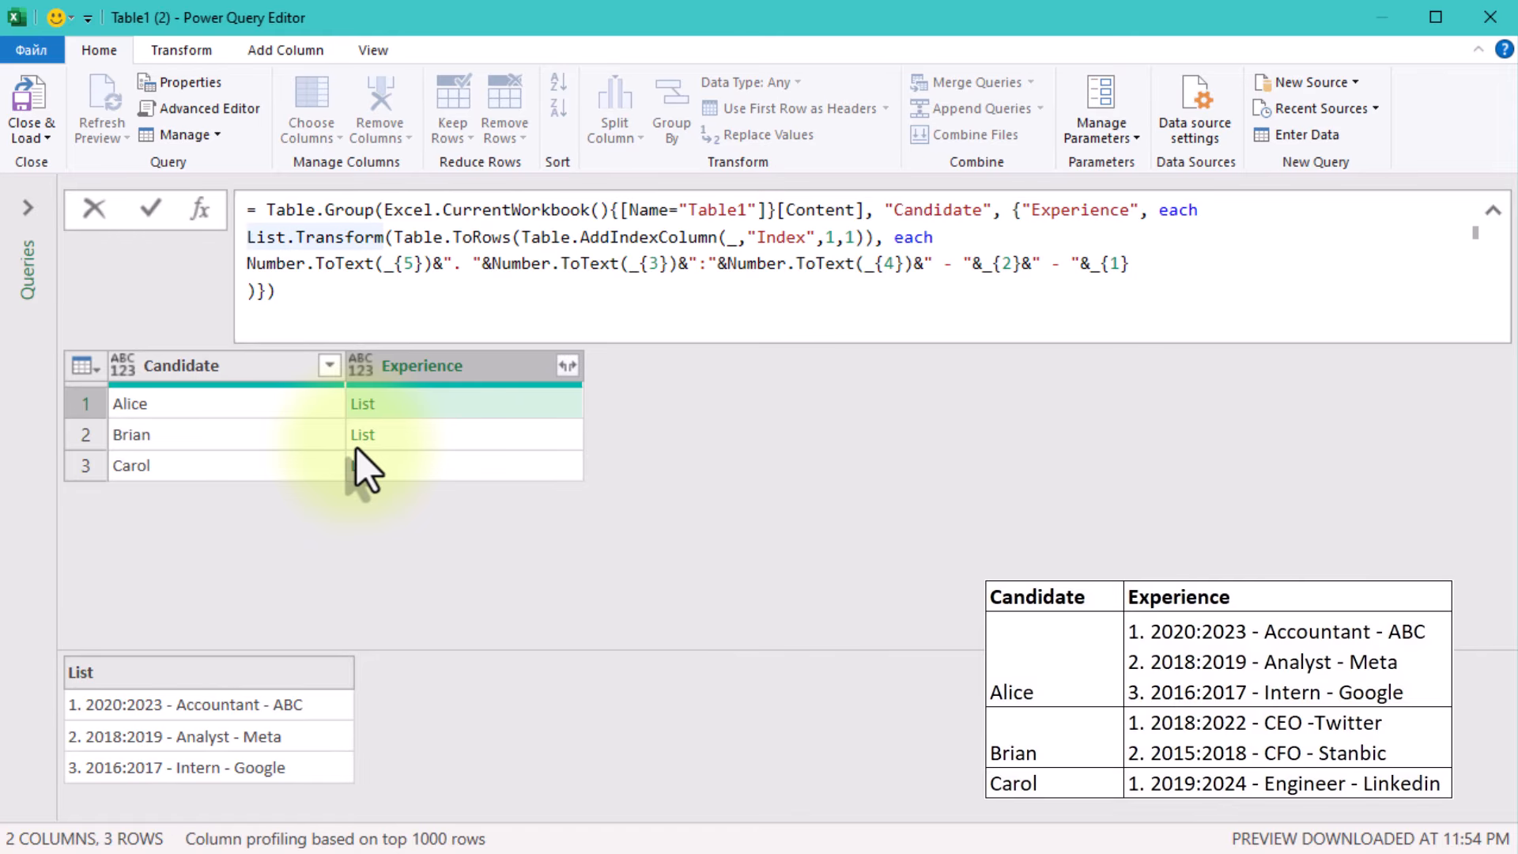
{"action": "key", "text": "Return"}
{"action": "type", "text": "L"}
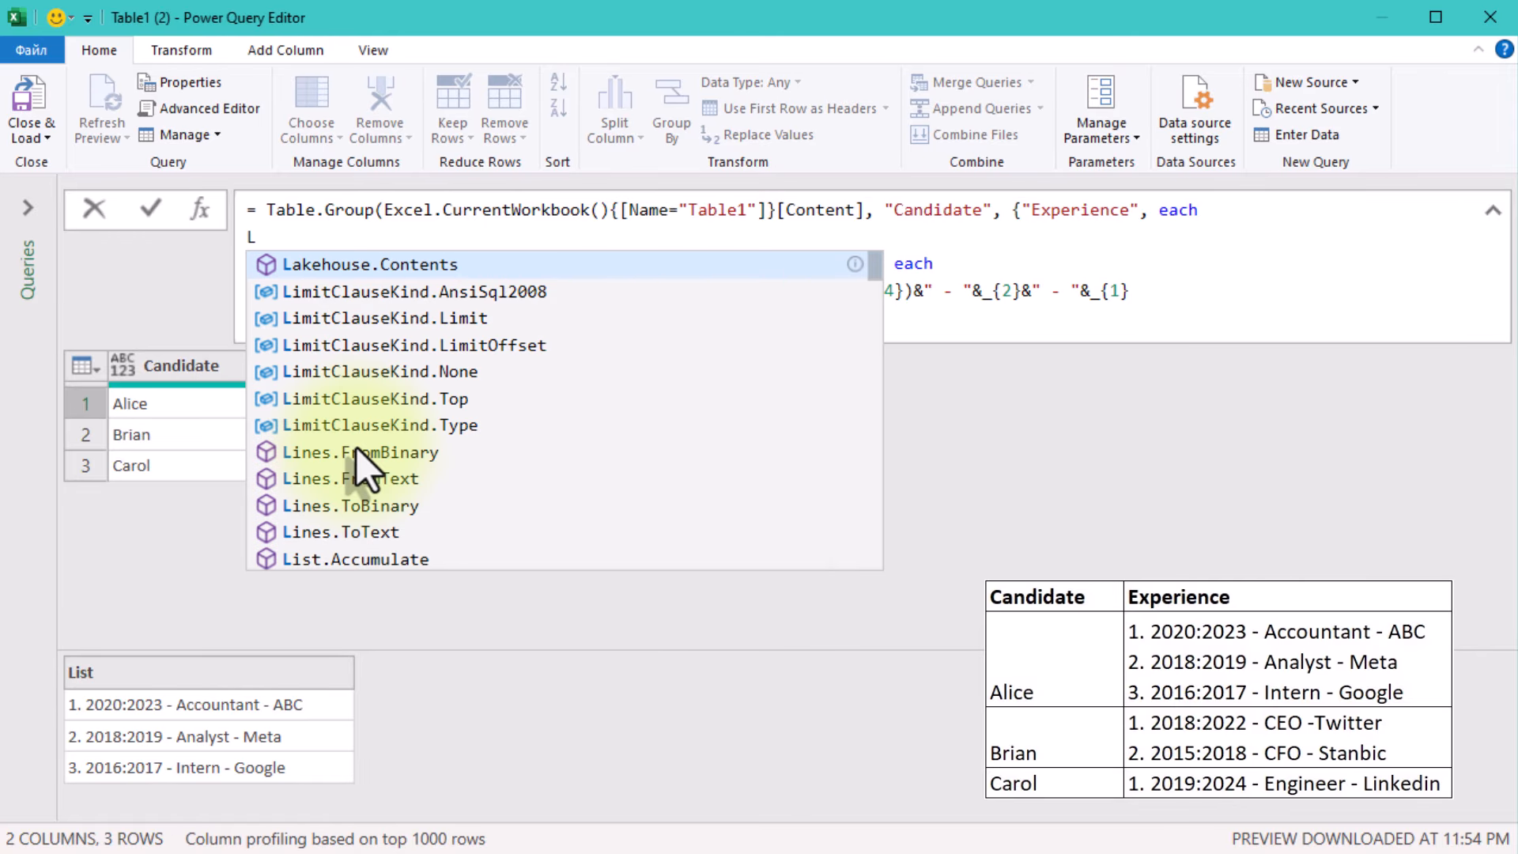
{"action": "key", "text": "BackSpace"}
{"action": "type", "text": "Tex"}
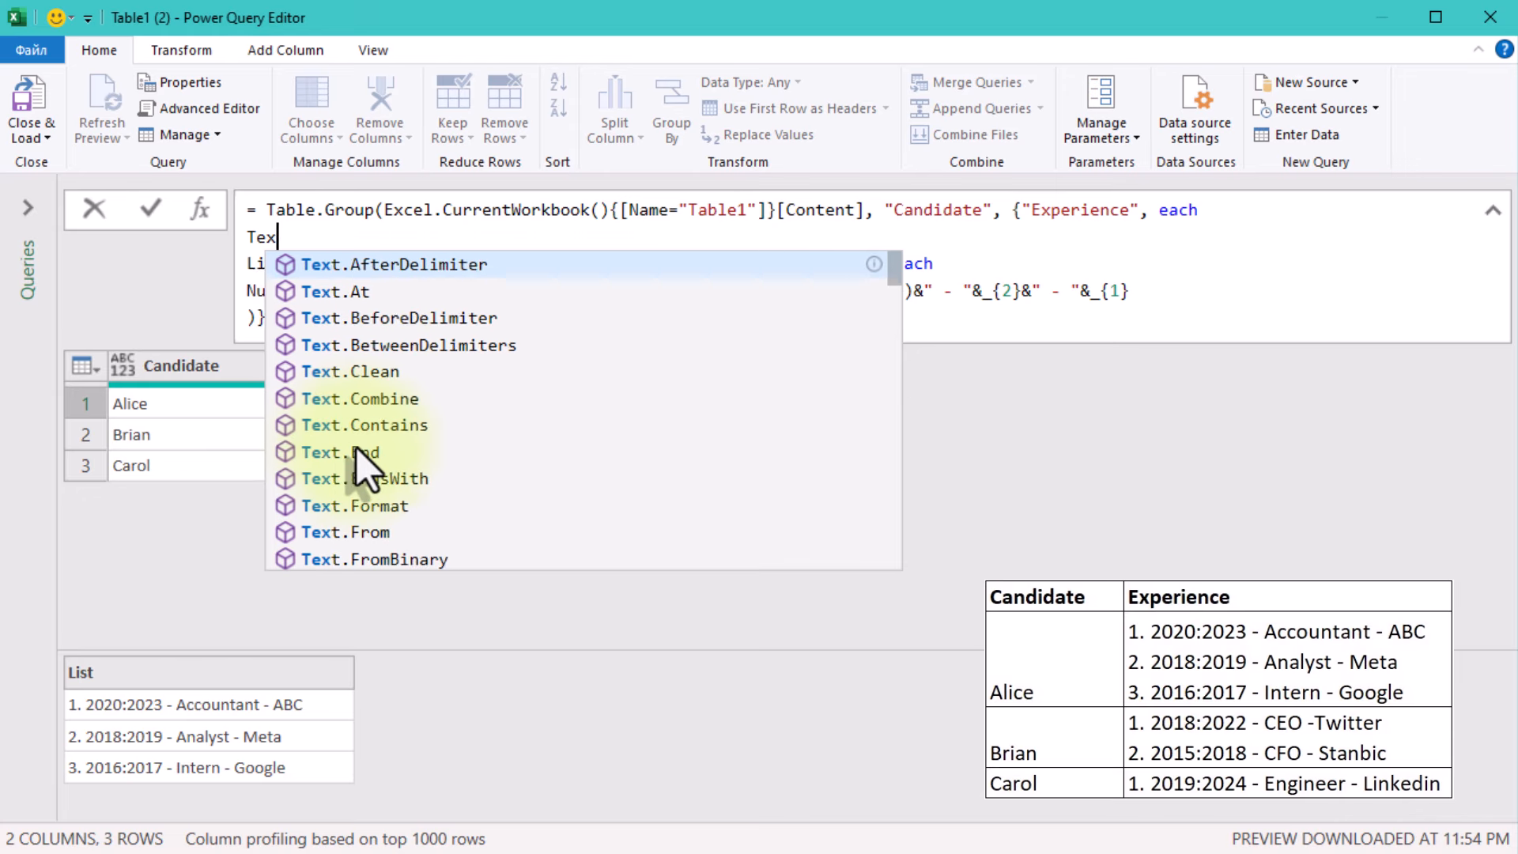
{"action": "type", "text": "t.Combine("}
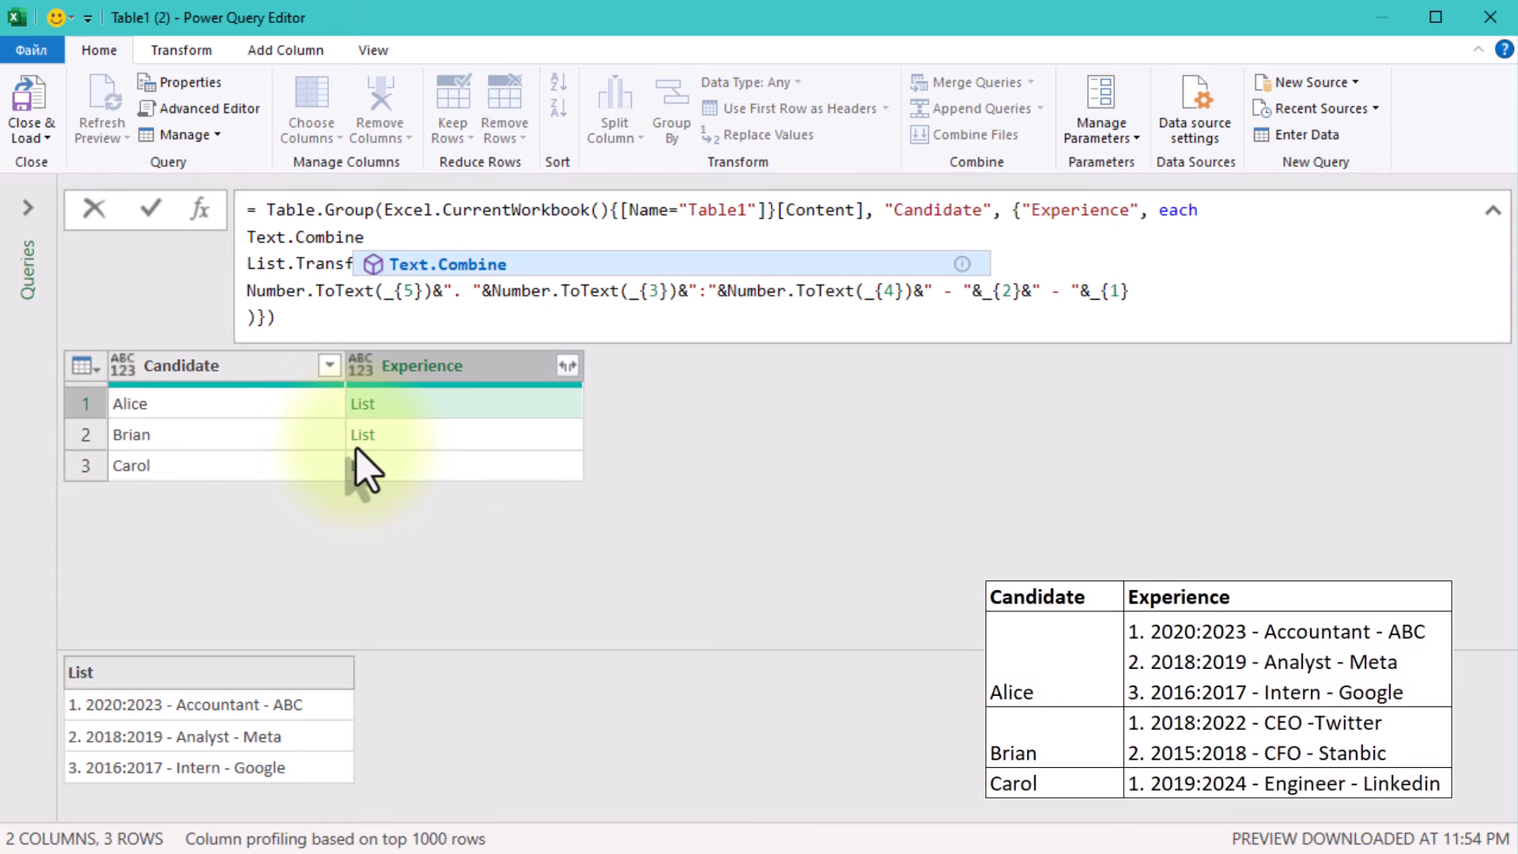
{"action": "key", "text": "Delete"}
Step: Join the closing brackets to the end of the Number.ToText line, directly after _{1}
{"action": "key", "text": "Down"}
{"action": "key", "text": "Down"}
{"action": "key", "text": "Down"}
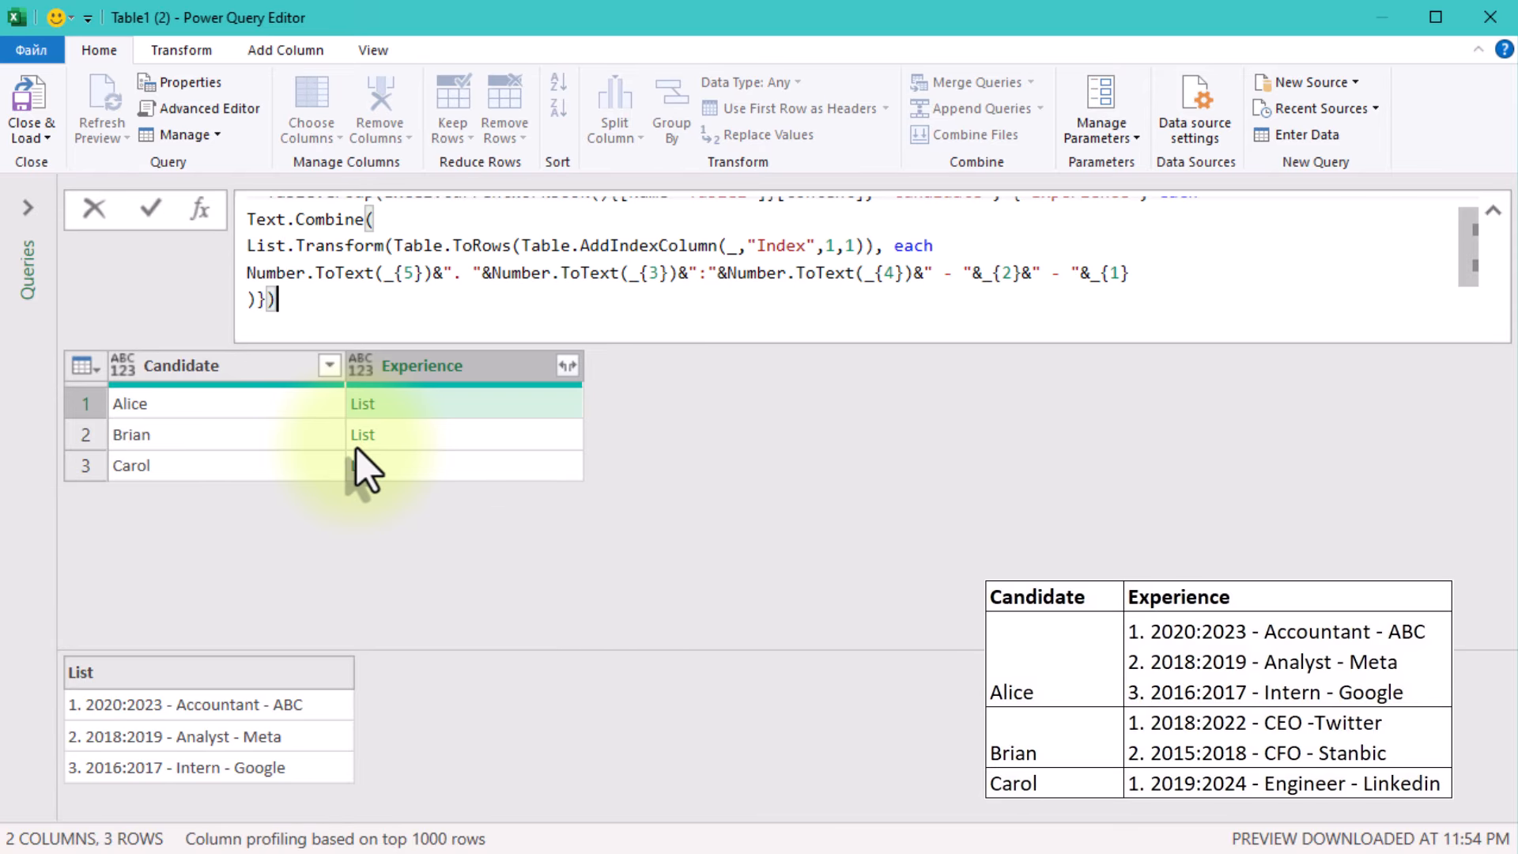
{"action": "key", "text": "Up"}
{"action": "key", "text": "End"}
{"action": "key", "text": "Delete"}
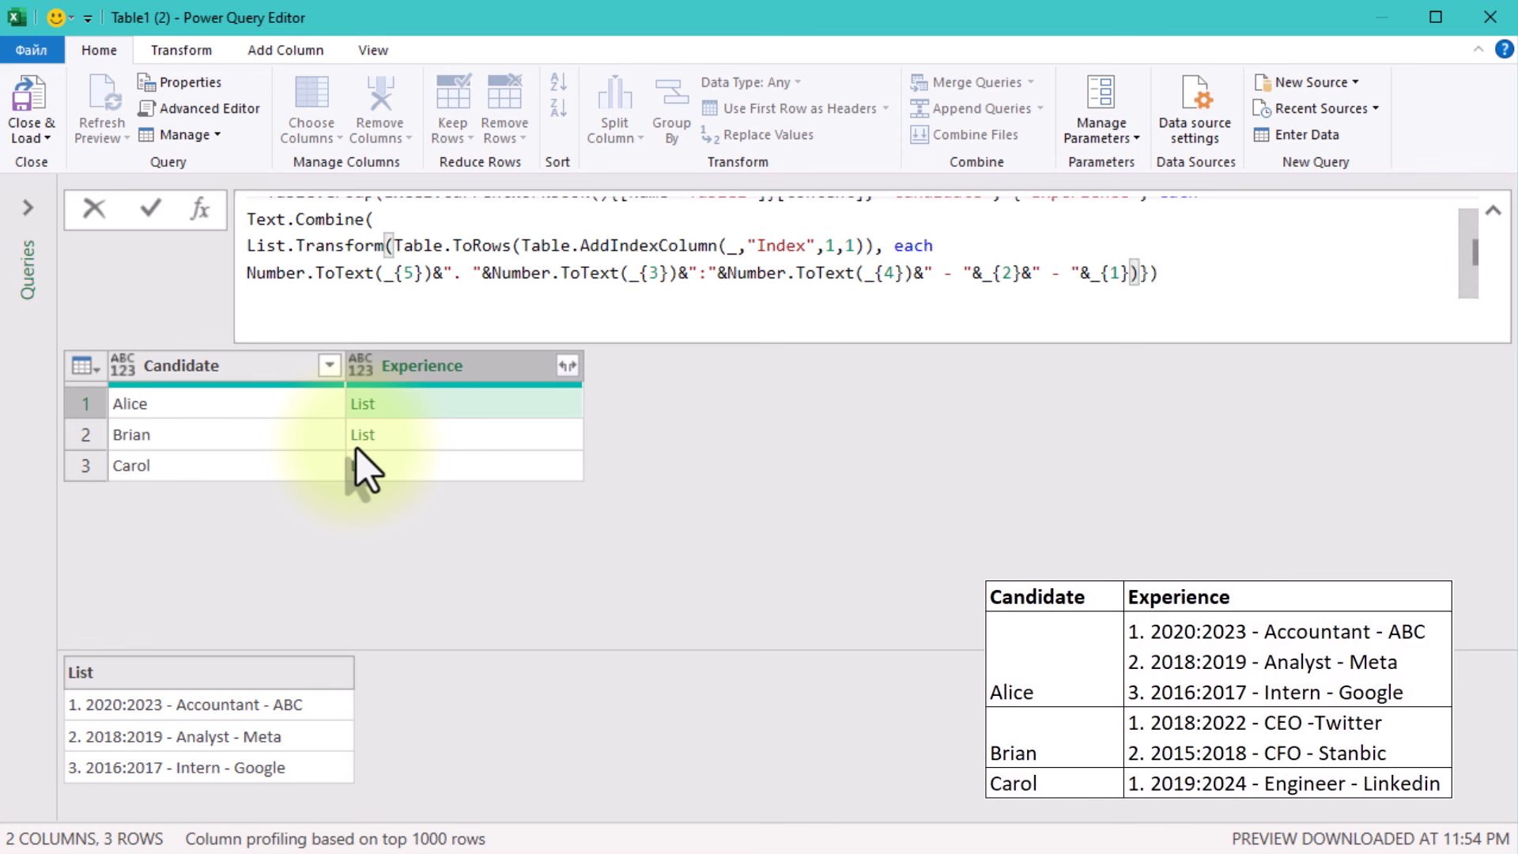
Step: Add "#(lf)" as the Text.Combine separator with a closing parenthesis, apply the formula, and widen the Experience column to show its full text
{"action": "key", "text": "ctrl+Home"}
{"action": "key", "text": "ctrl+End"}
{"action": "key", "text": "Left"}
{"action": "key", "text": "Left"}
{"action": "key", "text": "Left"}
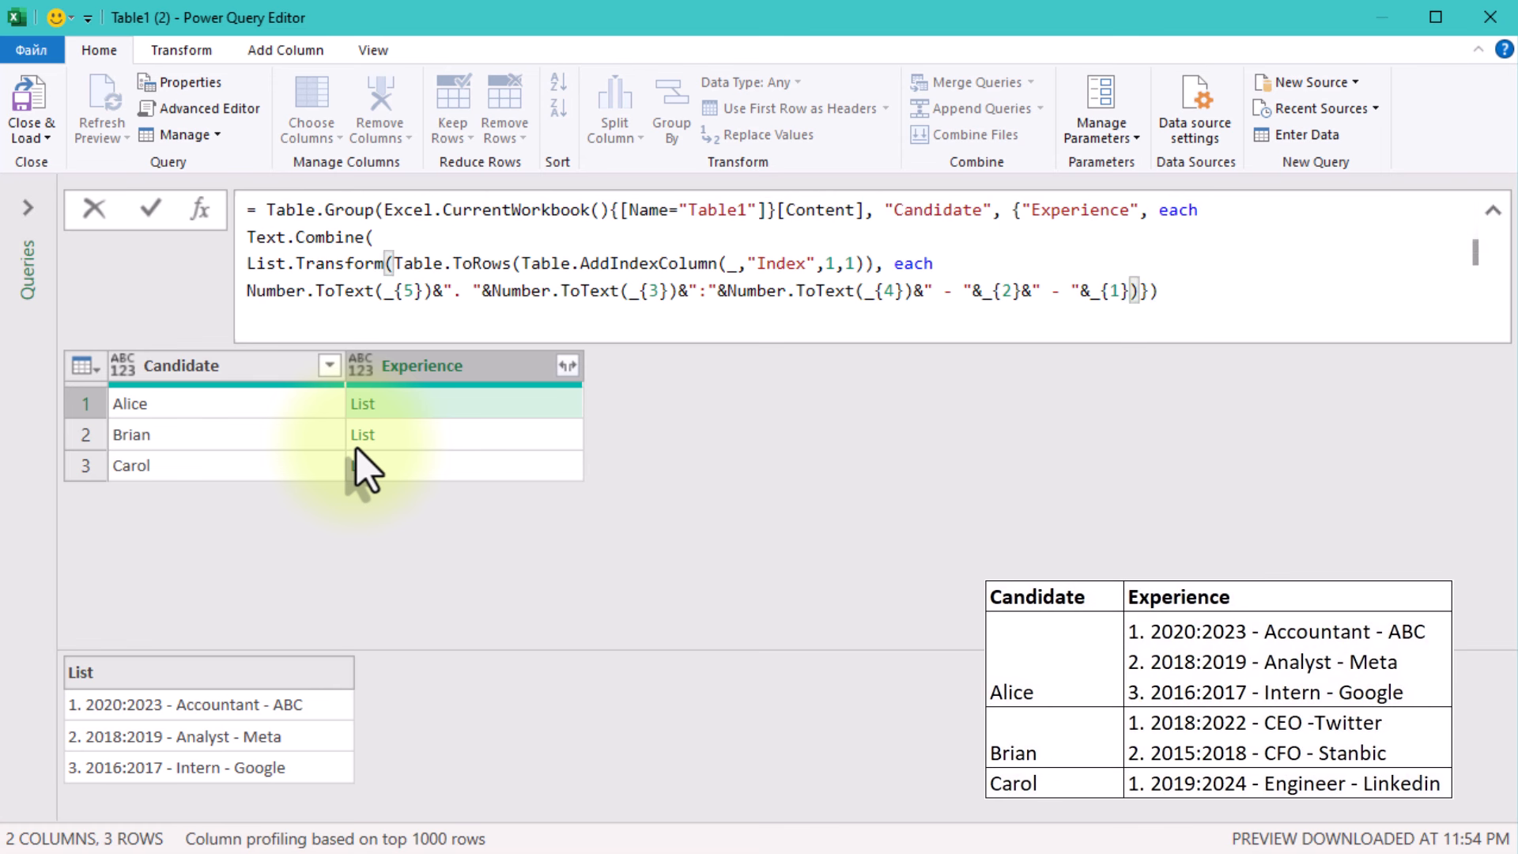
{"action": "key", "text": "Right"}
{"action": "type", "text": ","}
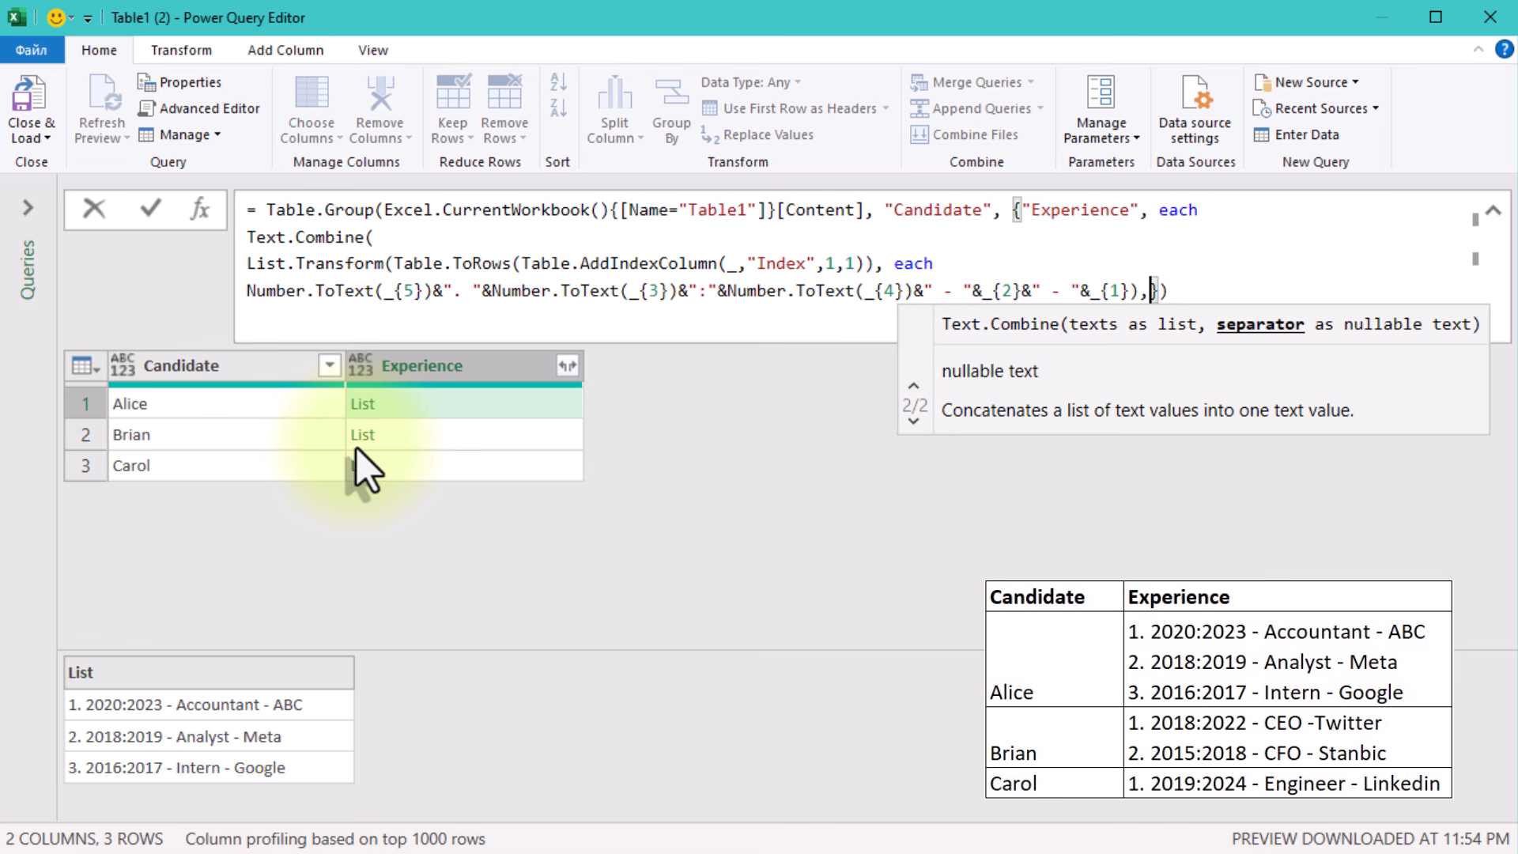
{"action": "key", "text": "Escape"}
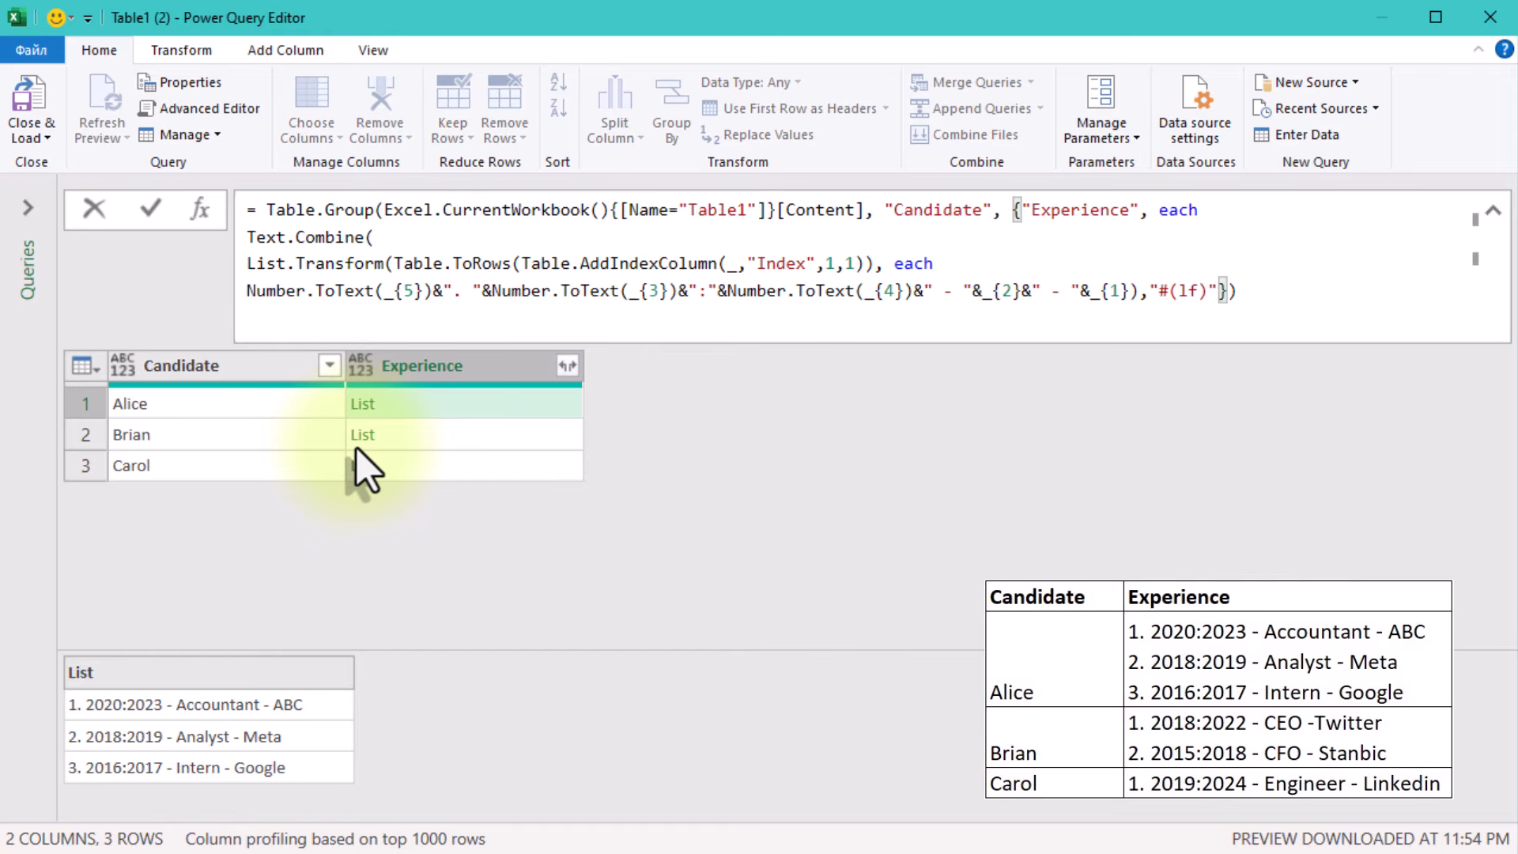
{"action": "type", "text": ")"}
{"action": "left_click", "coordinate": [891, 592]}
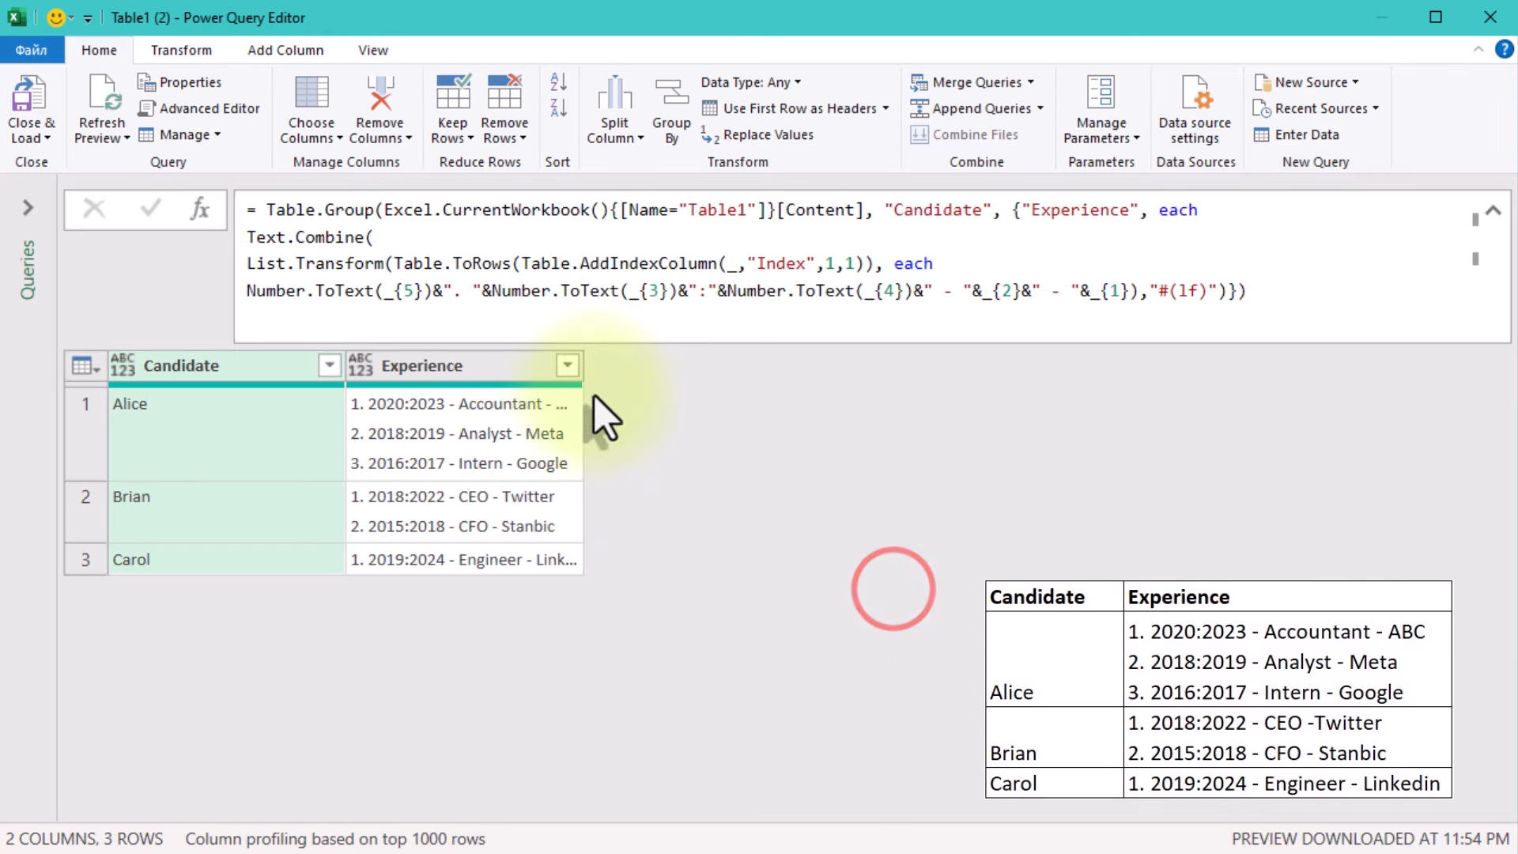
{"action": "left_click_drag", "start_coordinate": [583, 368], "coordinate": [765, 372]}
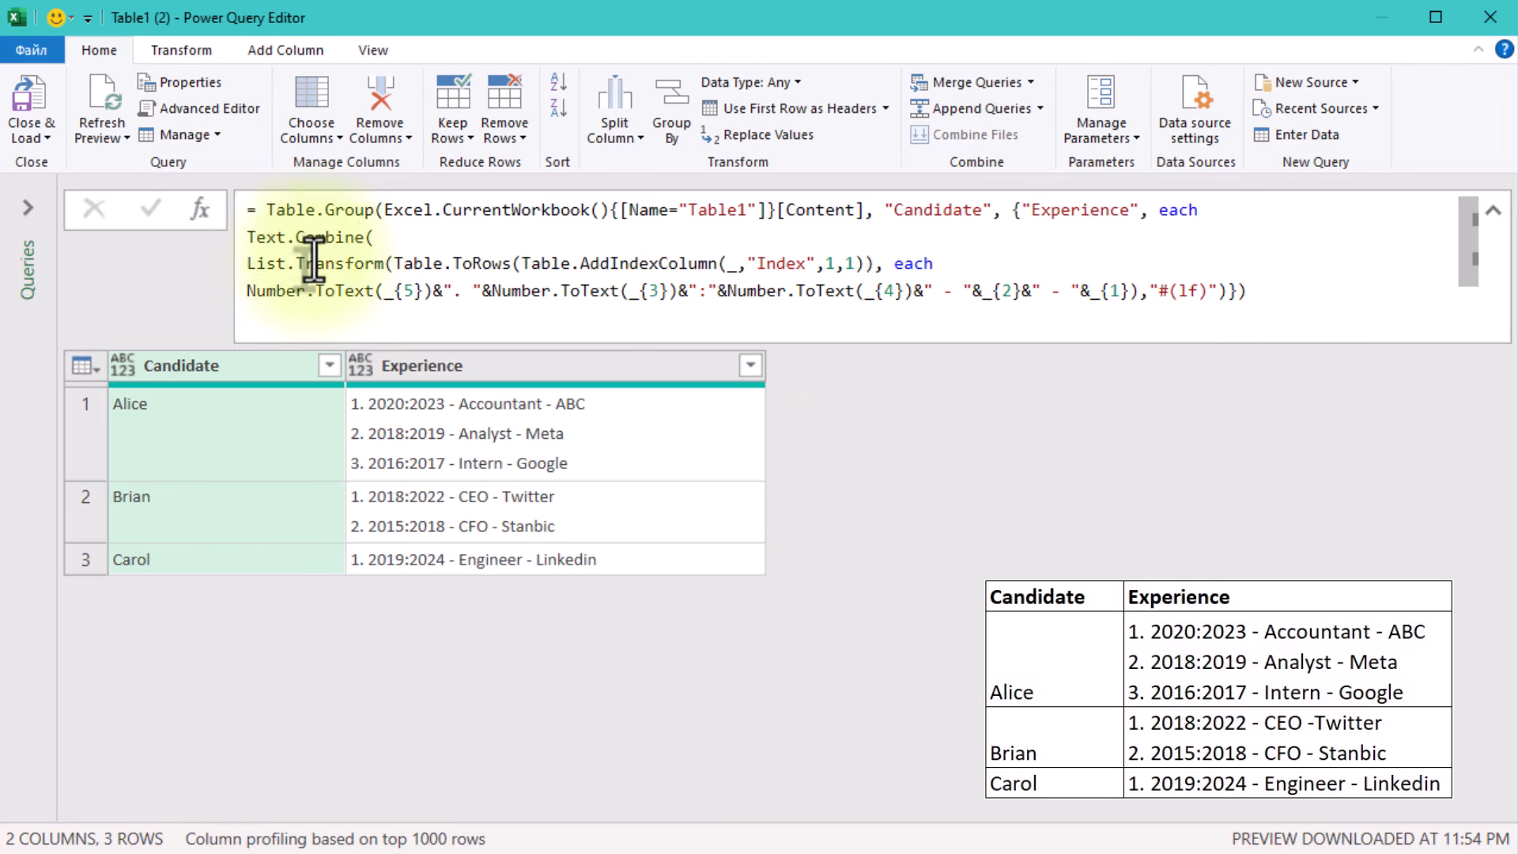
Step: Move the "#(lf)" separator onto its own line in the formula and apply the change
{"action": "left_click", "coordinate": [1150, 292]}
{"action": "key", "text": "shift+Return"}
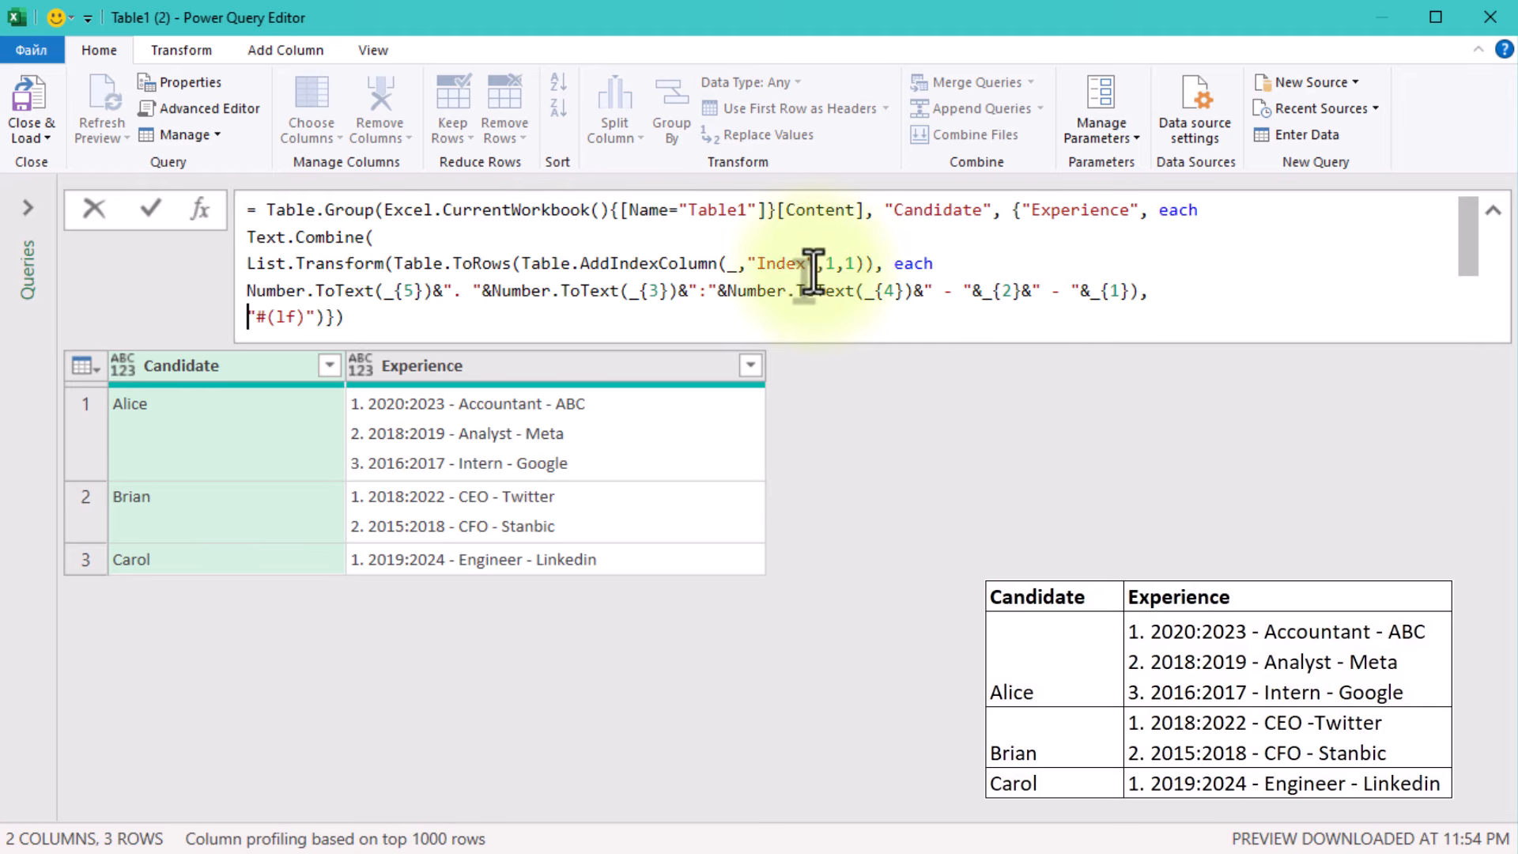
{"action": "left_click_drag", "start_coordinate": [407, 328], "coordinate": [215, 147]}
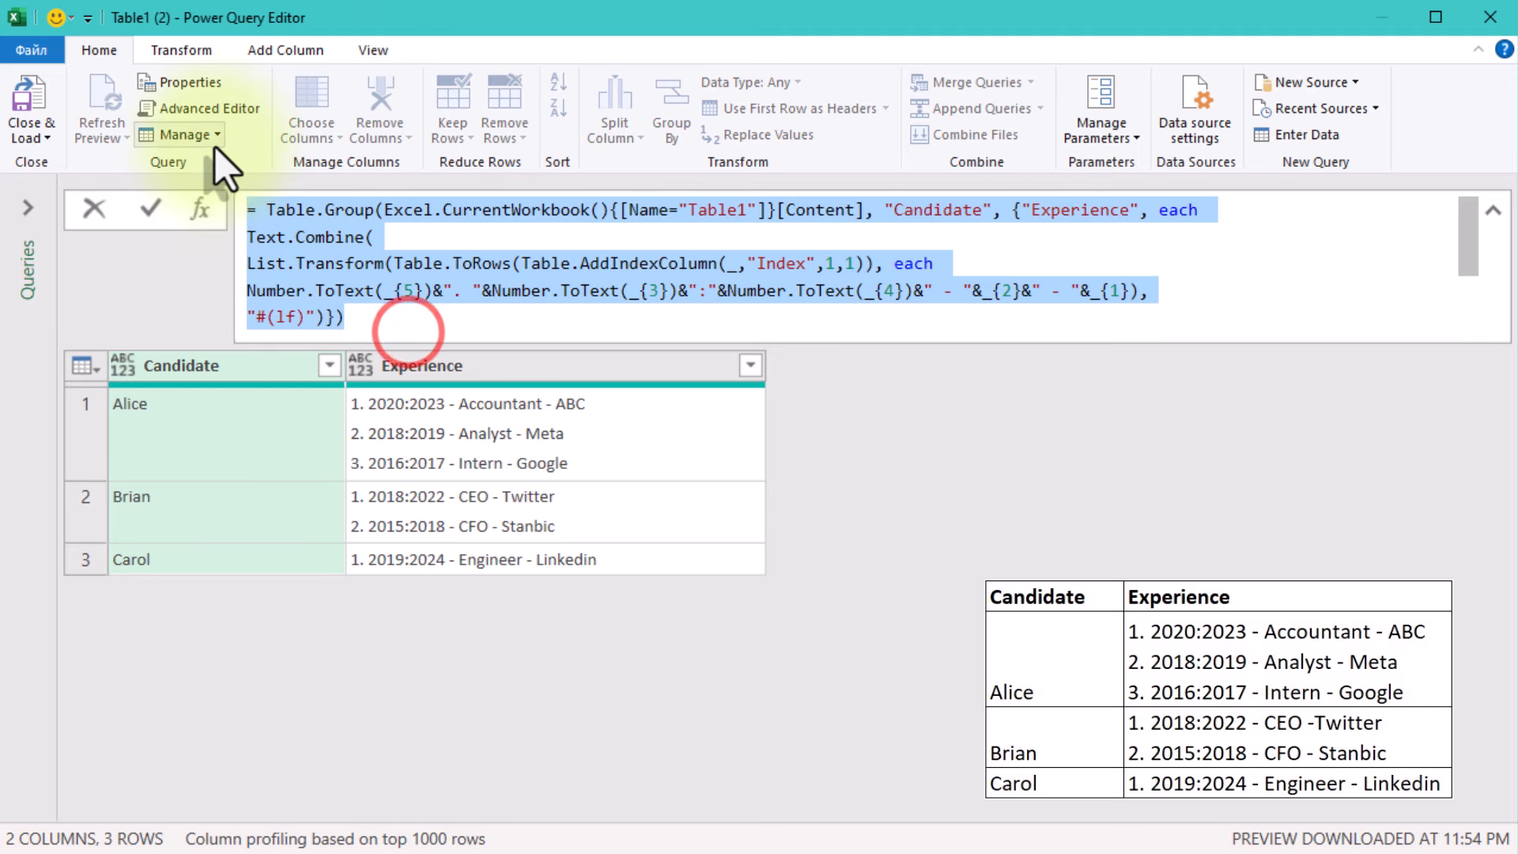
{"action": "left_click", "coordinate": [897, 444]}
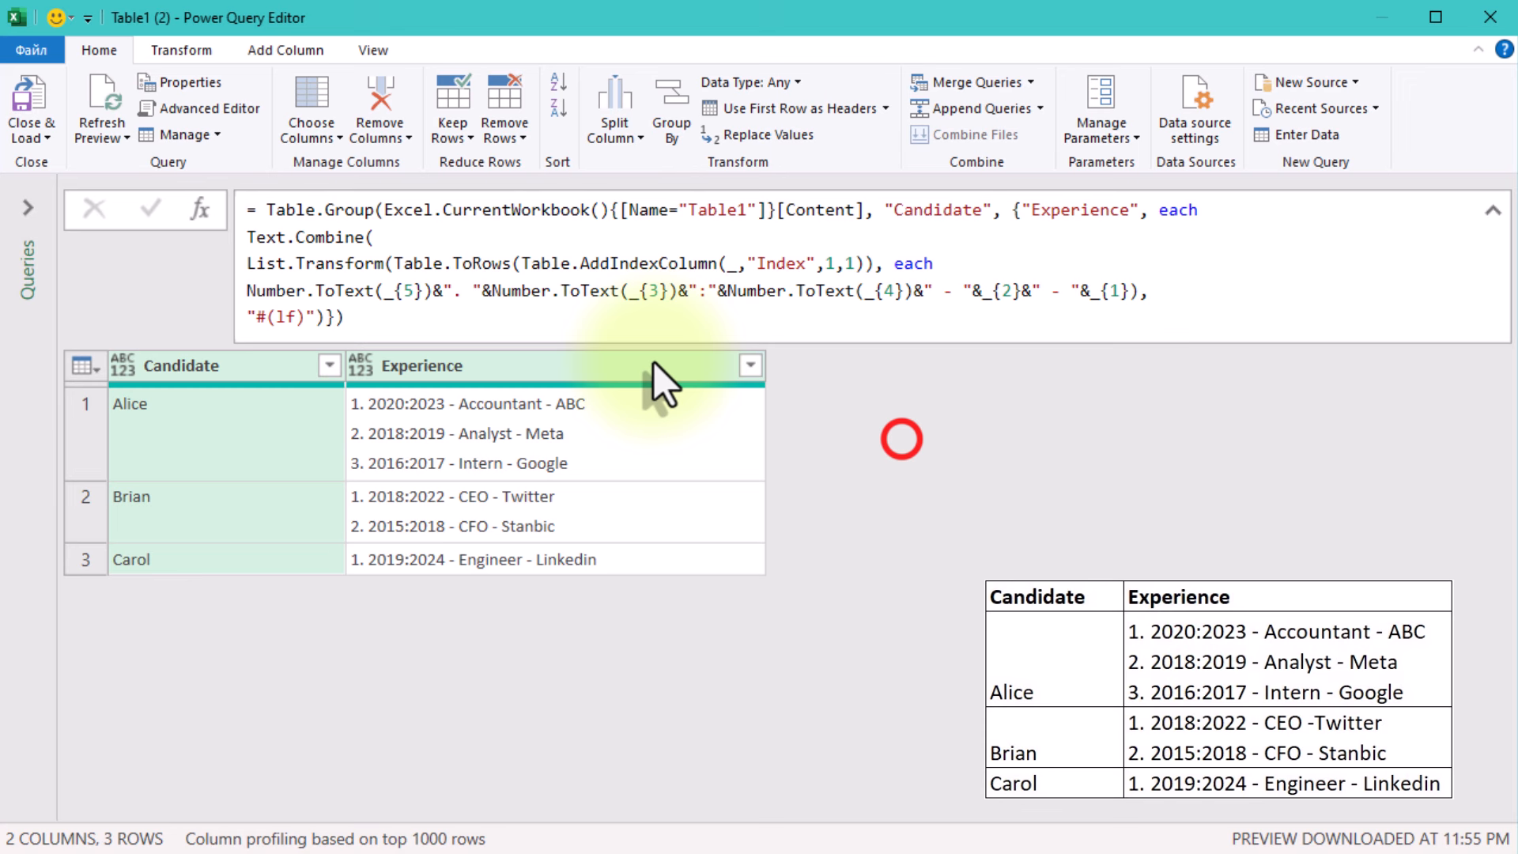
{"action": "left_click_drag", "start_coordinate": [247, 313], "coordinate": [317, 312]}
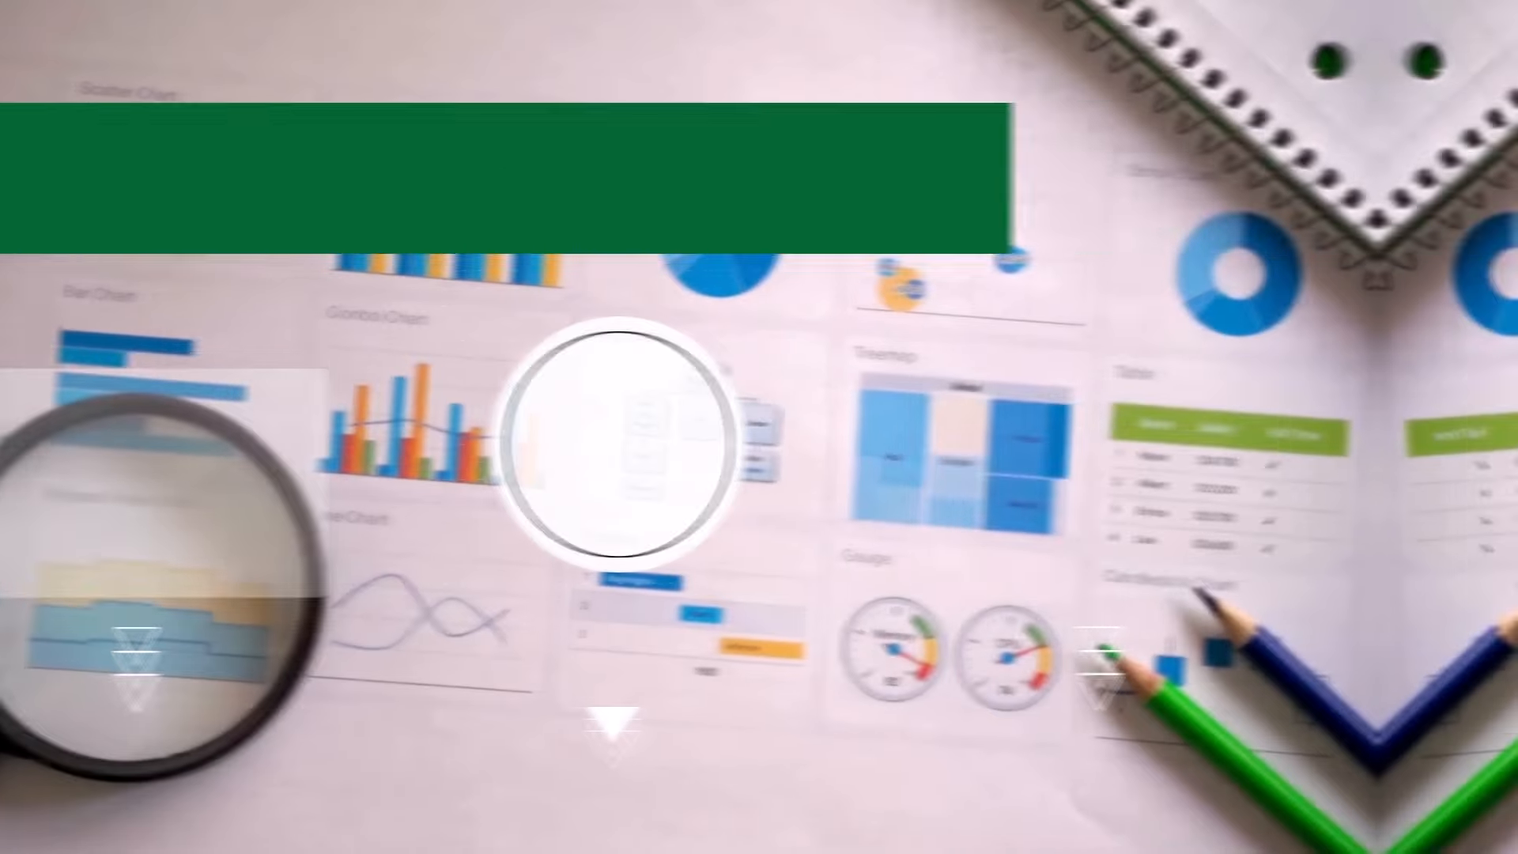